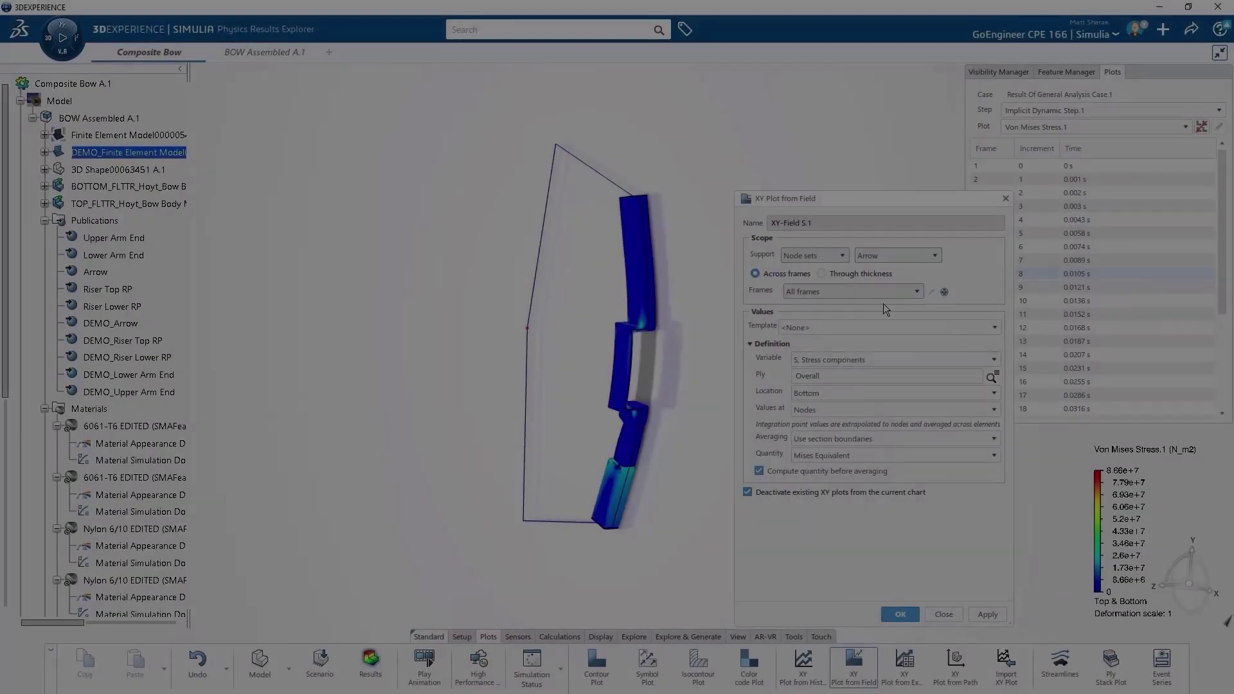
Plot the U translation's Vector Component 1 for the Arrow node set across all frames, then close the dialog
click(854, 360)
click(858, 405)
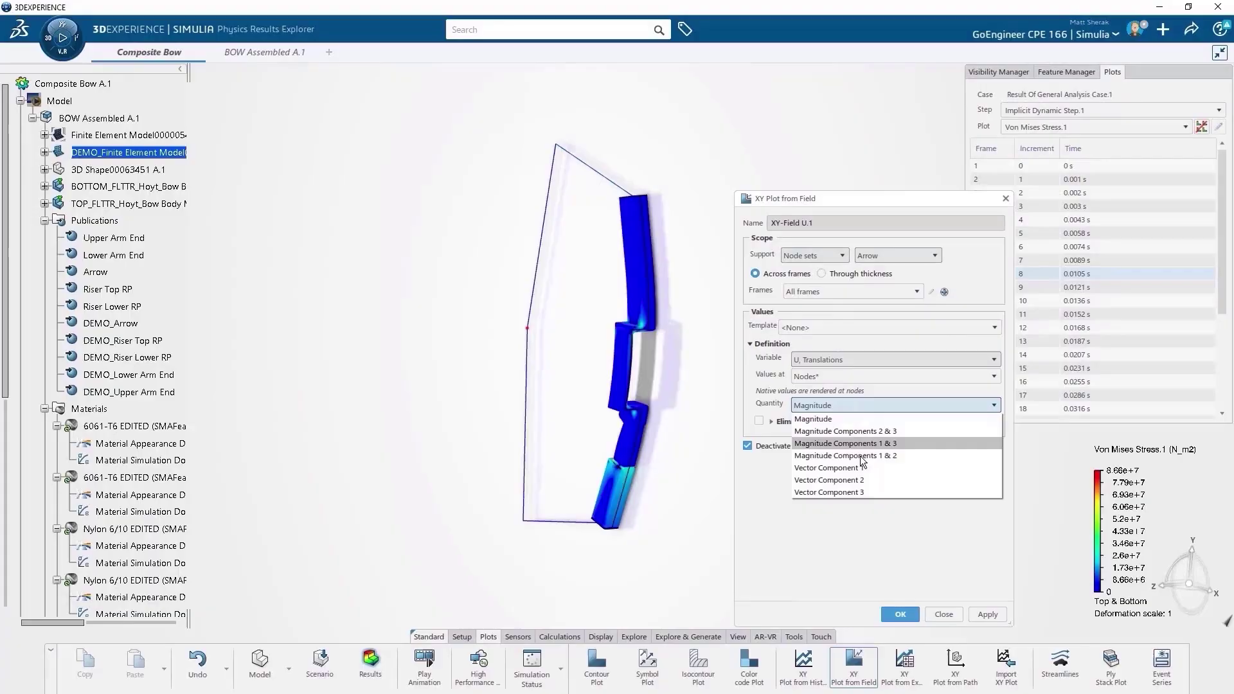
click(829, 468)
click(988, 614)
click(944, 614)
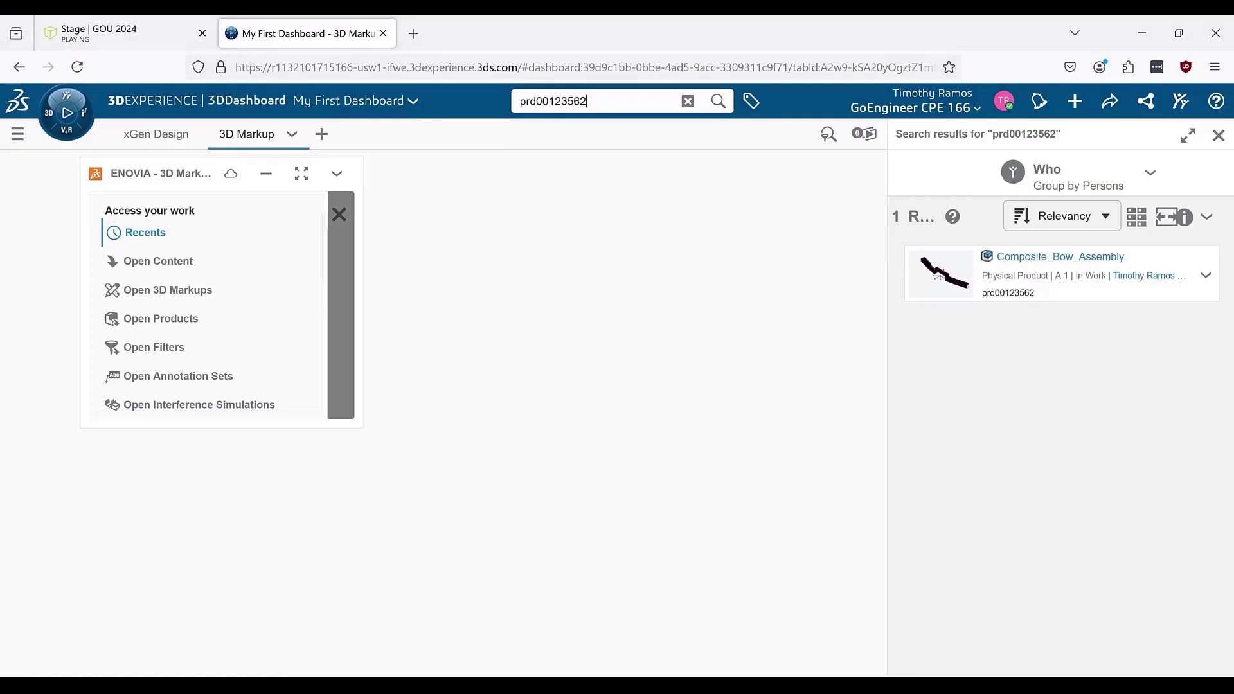
Load the Composite_Bow_Assembly into 3D Markup, maximize it and zoom in on the stepped joint
drag(1067, 292, 217, 289)
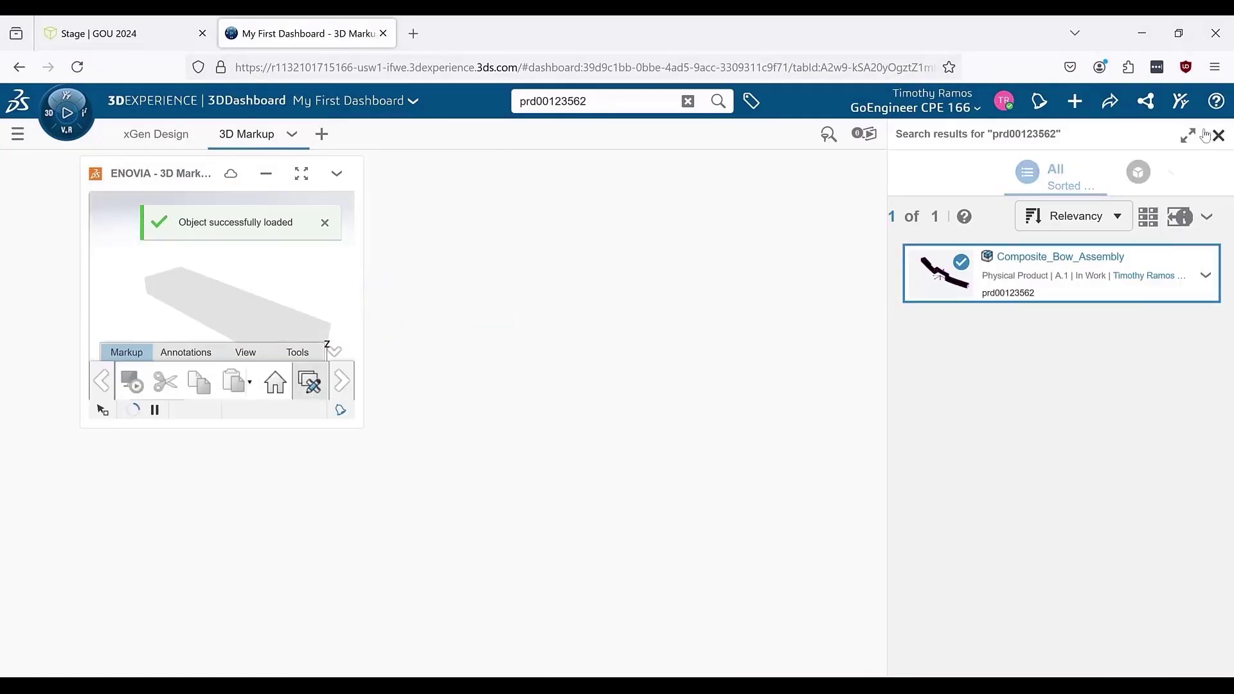
drag(363, 427, 811, 498)
click(745, 173)
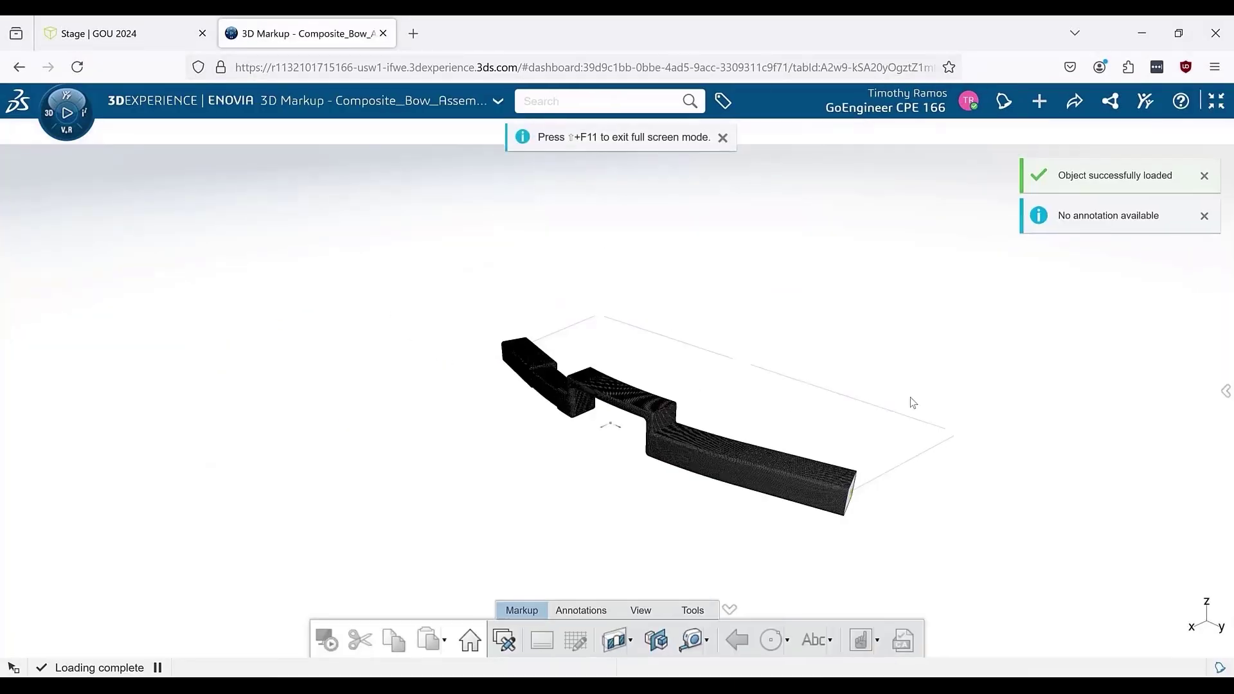
right_click(707, 507)
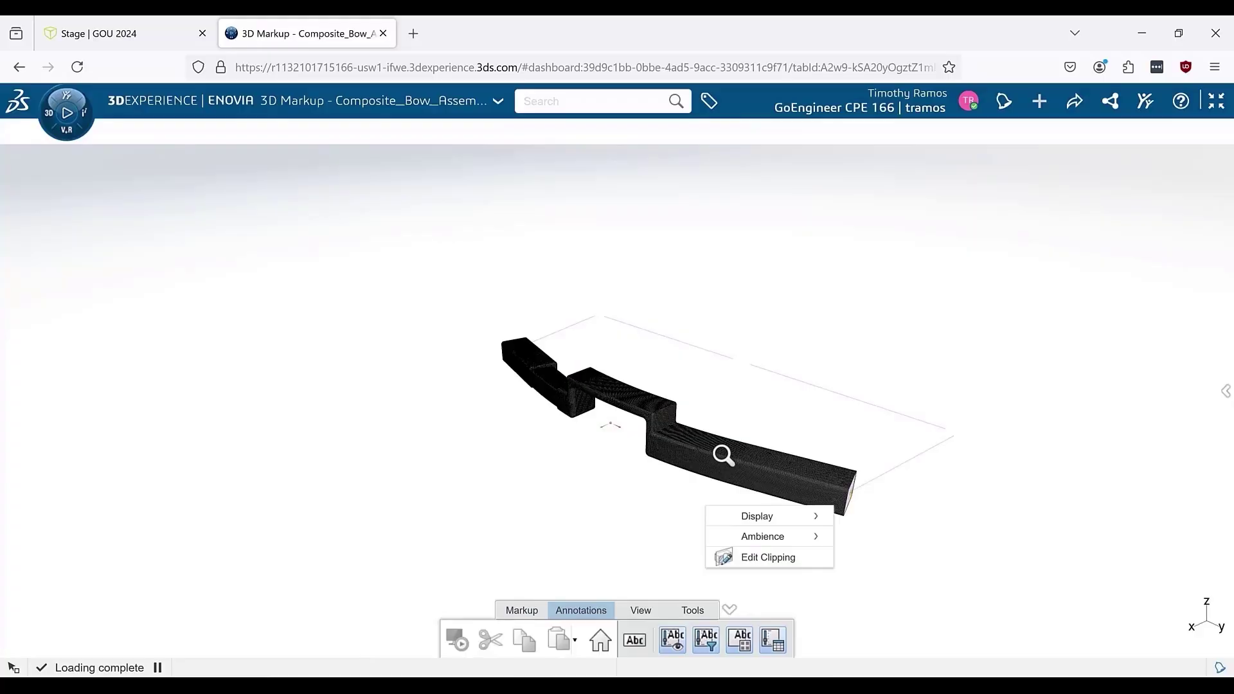
middle_drag(721, 455, 817, 454)
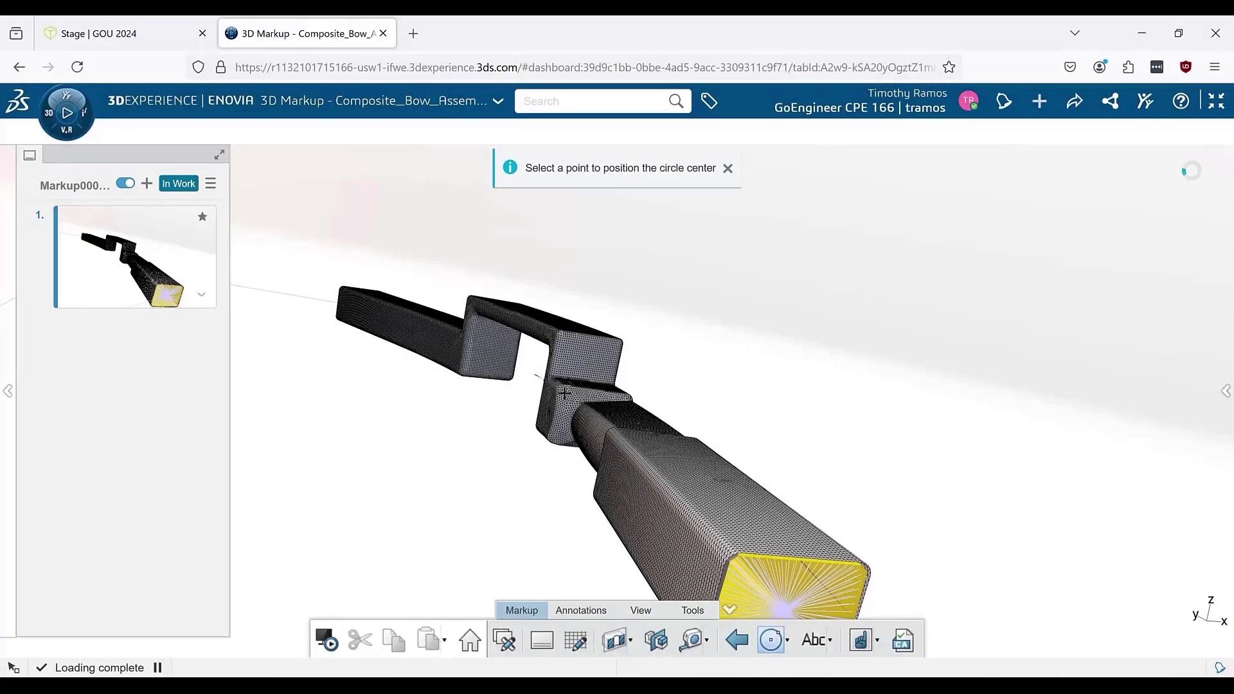
Circle the joint and add an 'Add Dart' text note pointing at it
drag(565, 393, 619, 392)
click(812, 639)
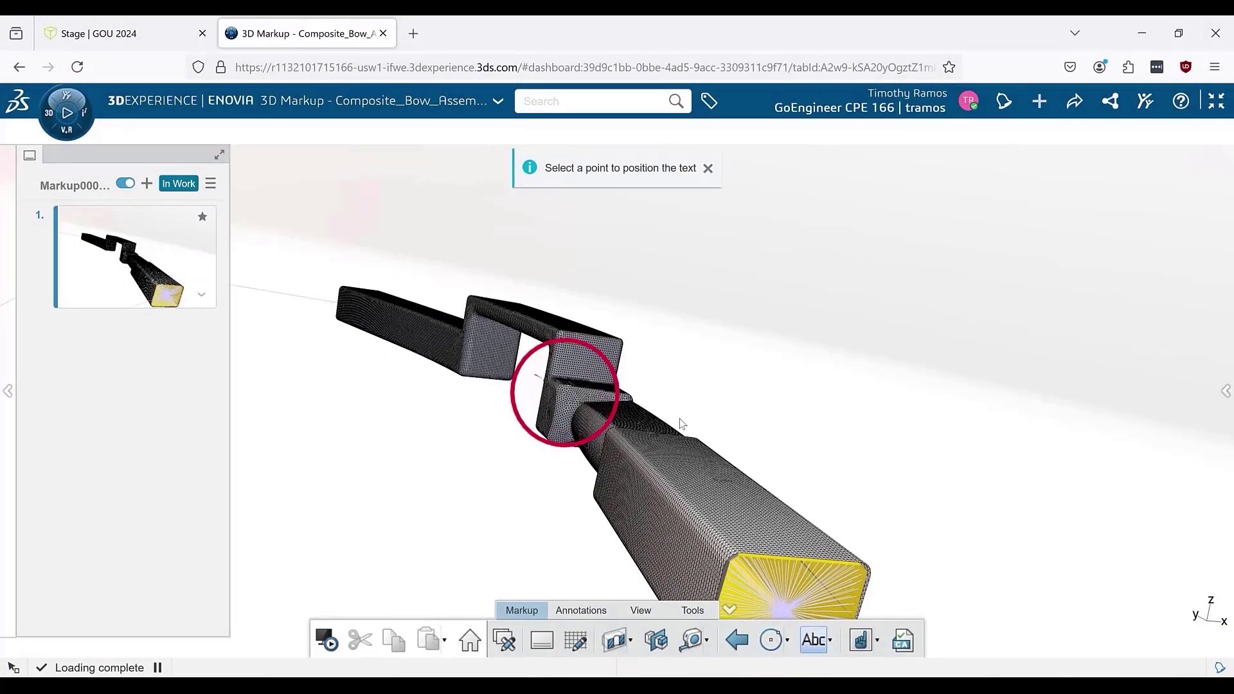
click(650, 371)
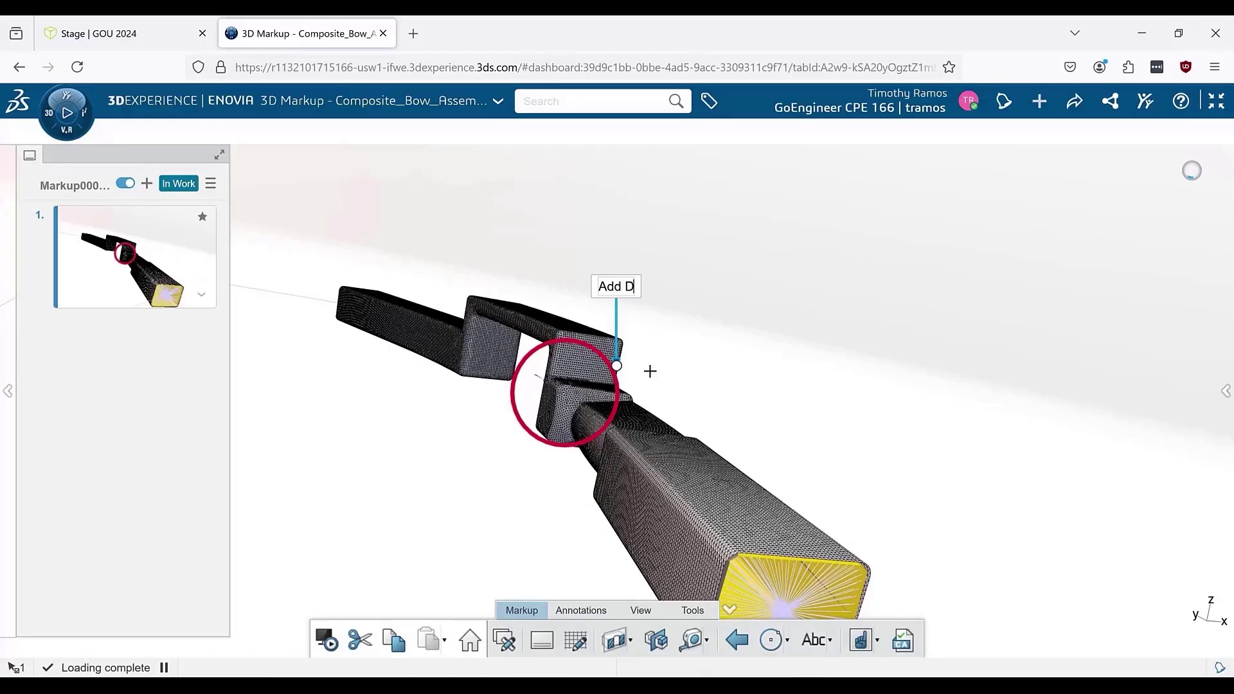
text(Add Dart)
drag(640, 292, 758, 325)
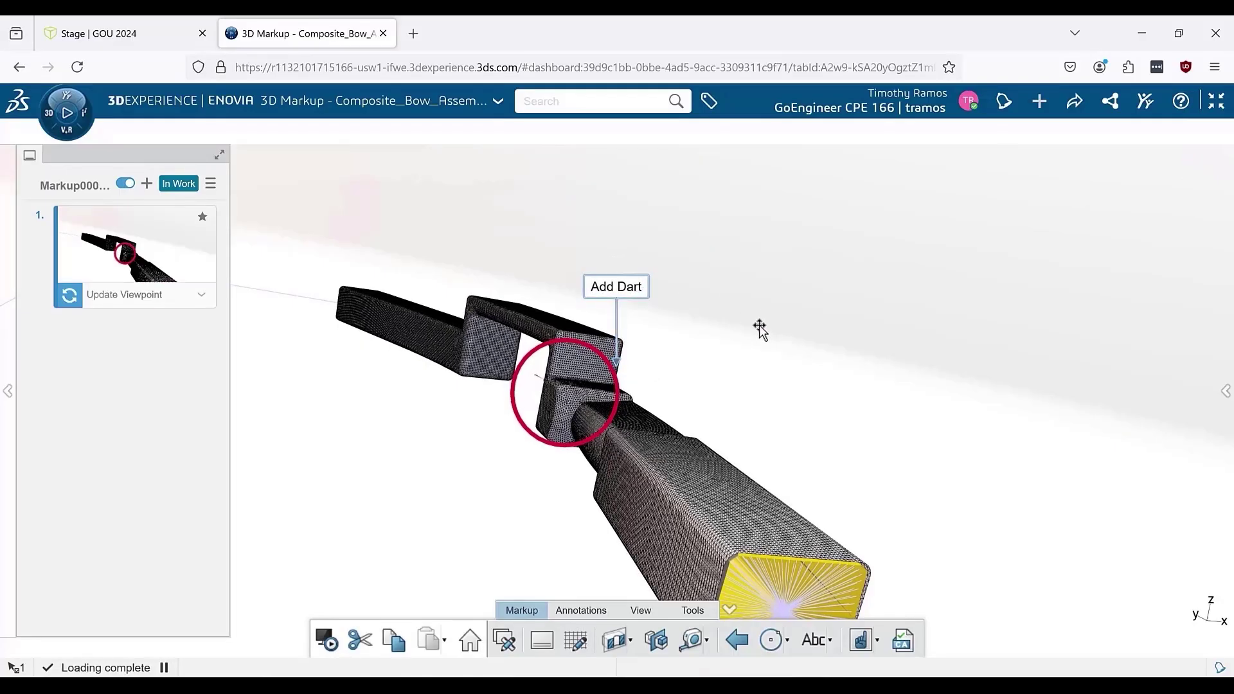
Generate an issue from the markup and add a colleague as assignee
click(877, 640)
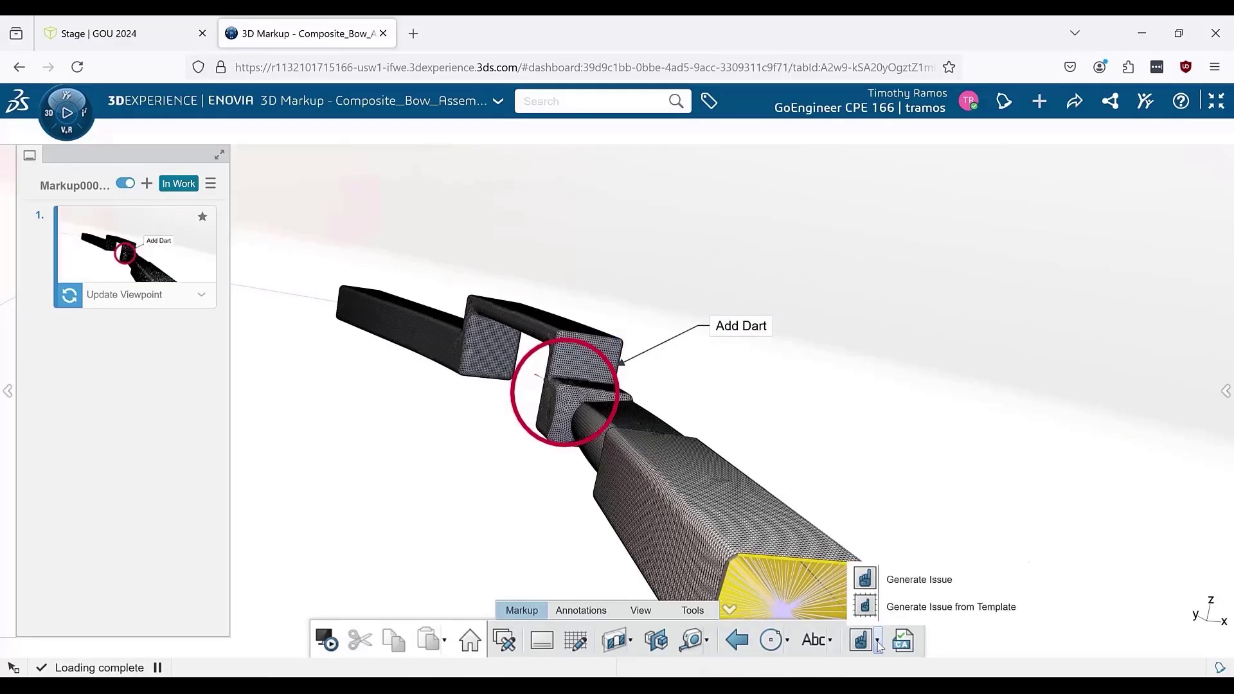
click(906, 582)
click(360, 492)
text(darcey)
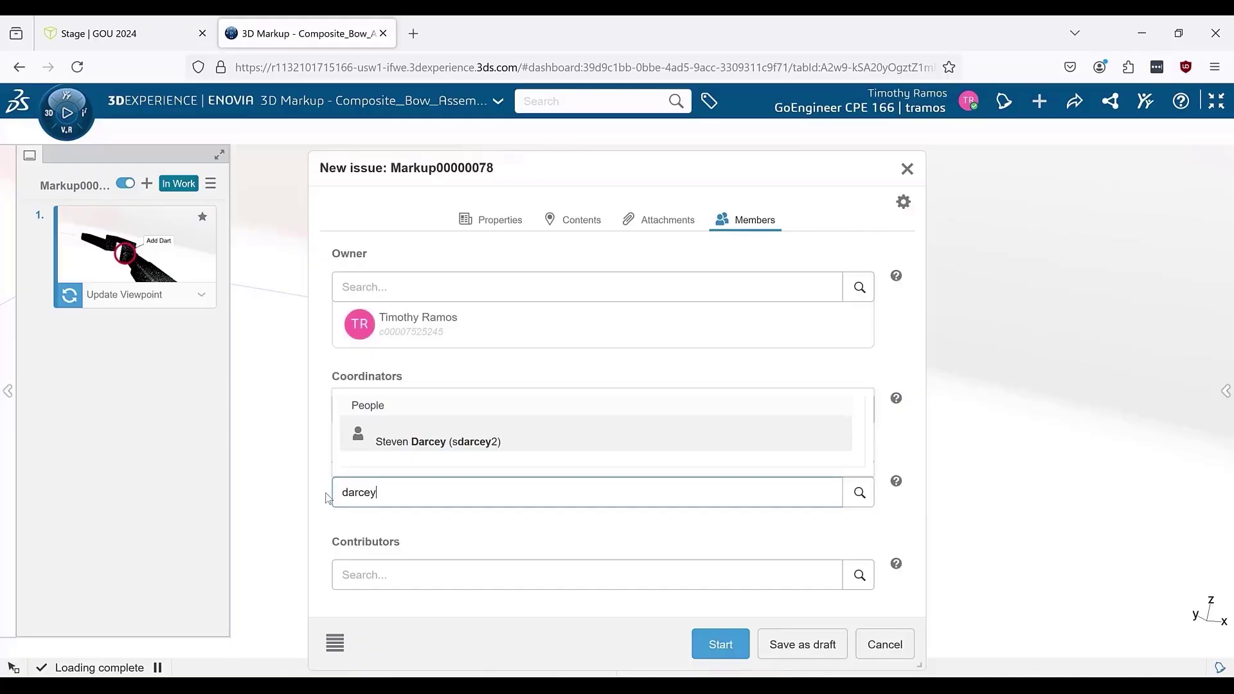
click(410, 442)
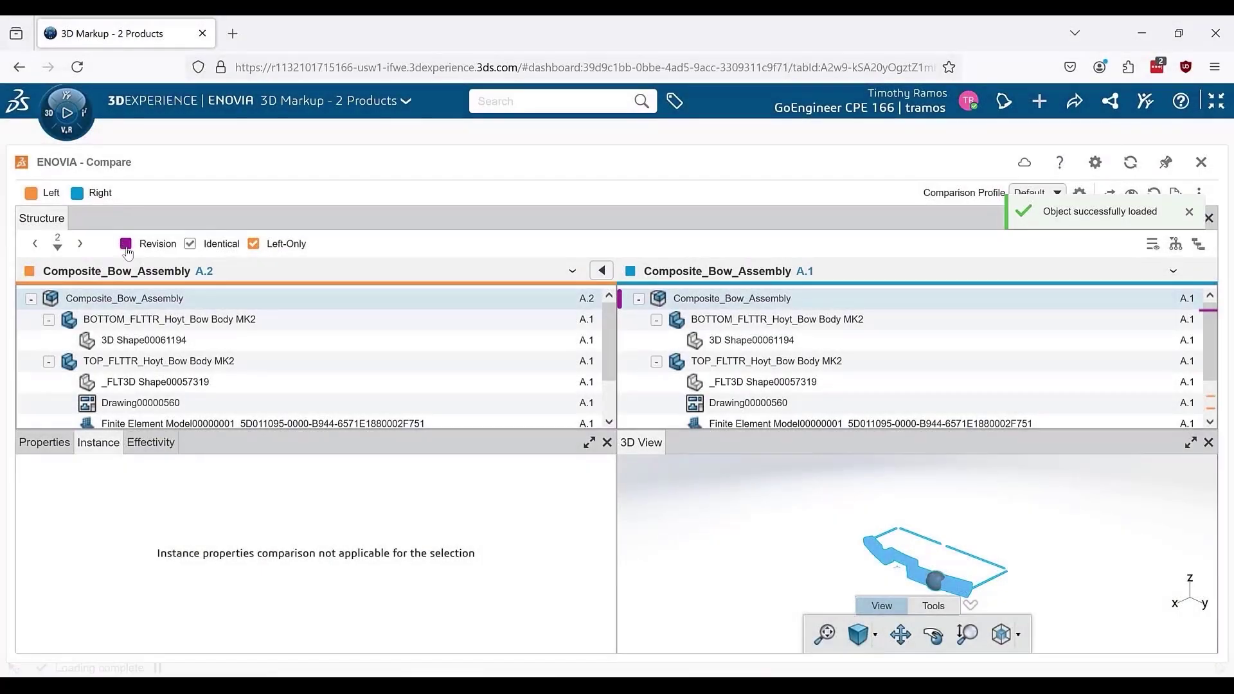
Clear the comparison selection and invert the clipping-plane section to show the bow's other side
click(1079, 561)
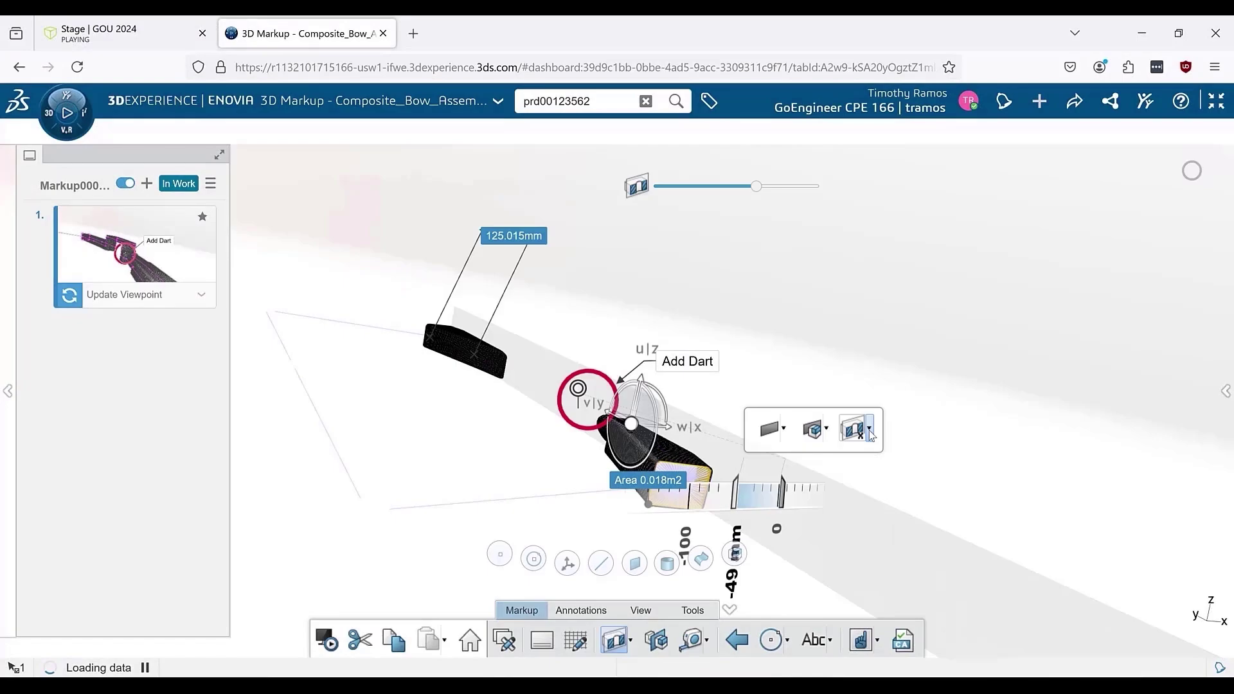
click(868, 428)
click(906, 395)
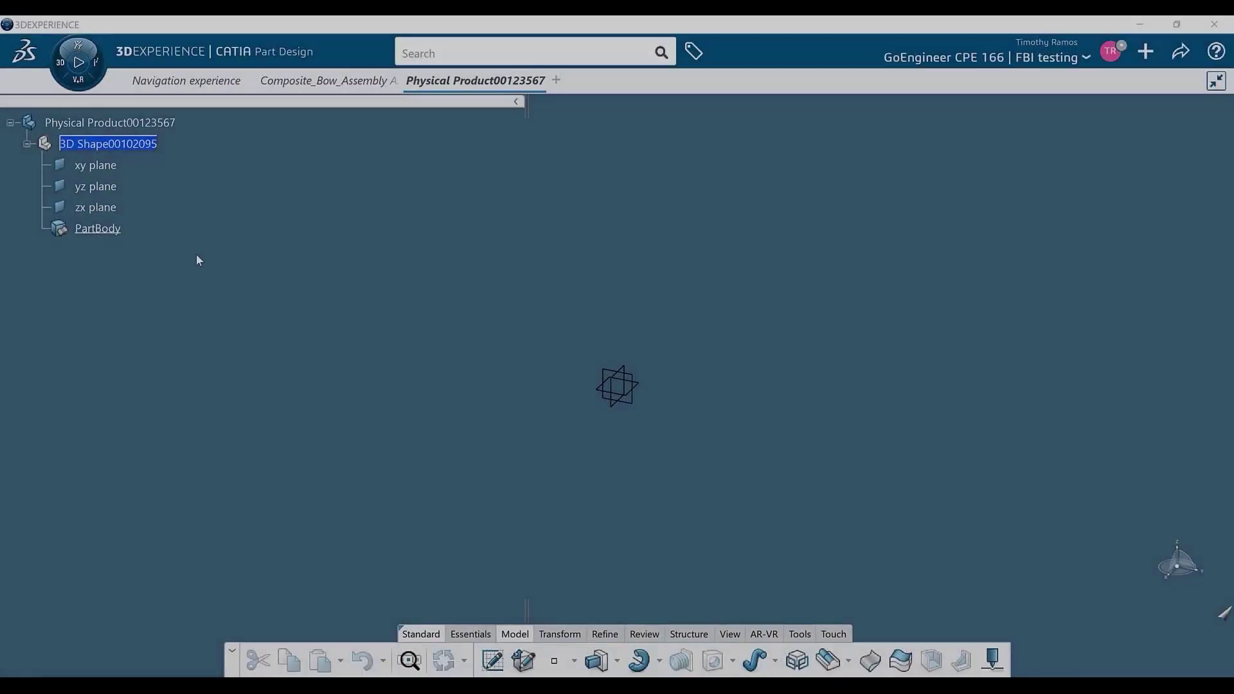
Insert a second body and rename the bodies MAIN BODY and BODY TO REMOVE
click(138, 145)
click(184, 124)
click(101, 231)
key(alt+Return)
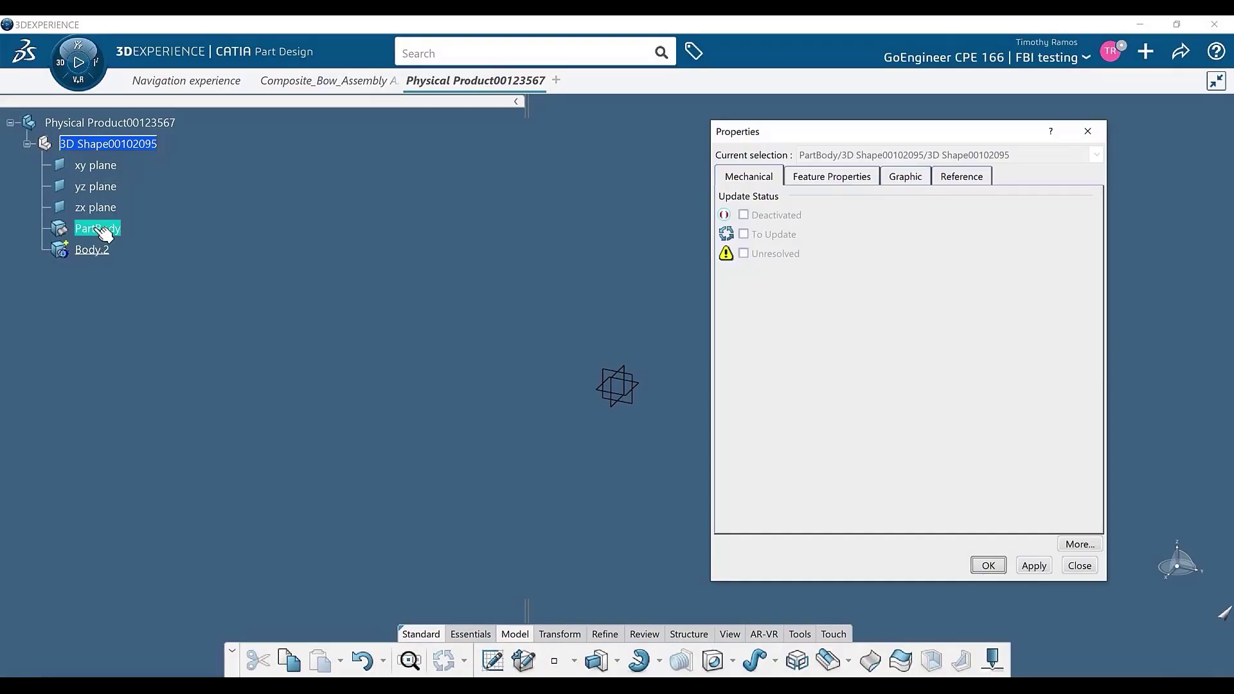
click(825, 178)
text(MAIN )
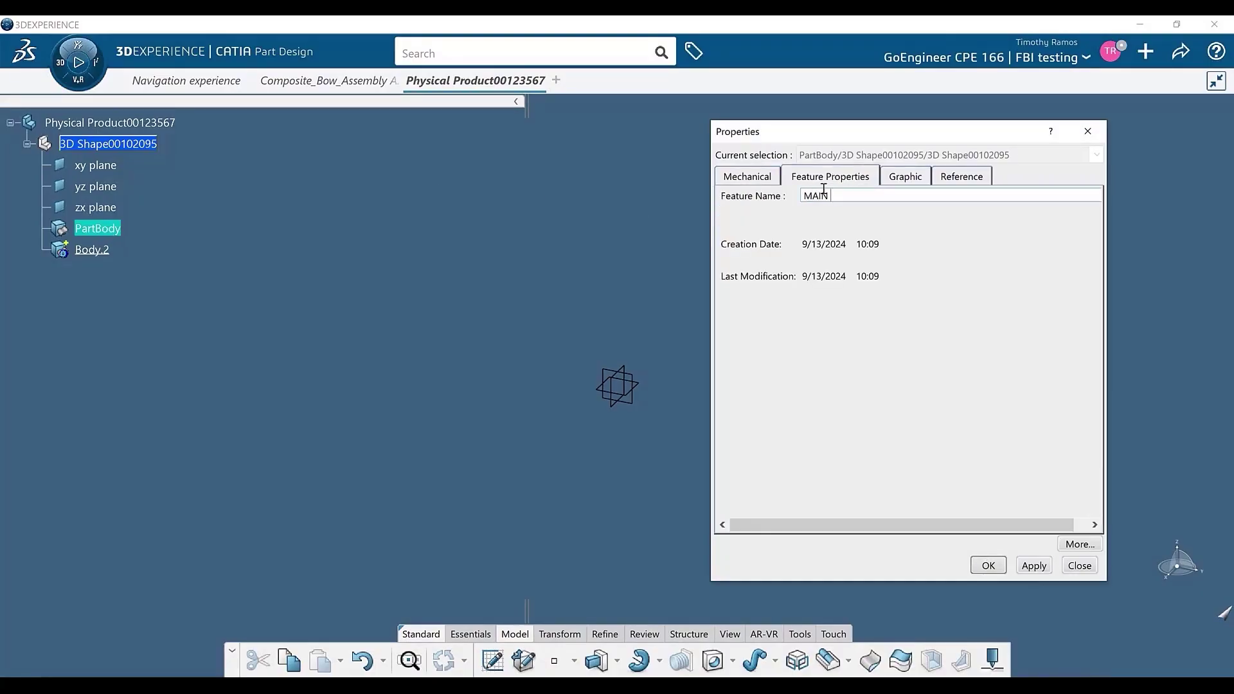
text(BODY)
key(Return)
key(alt+Return)
text(BODY TO REMOVE)
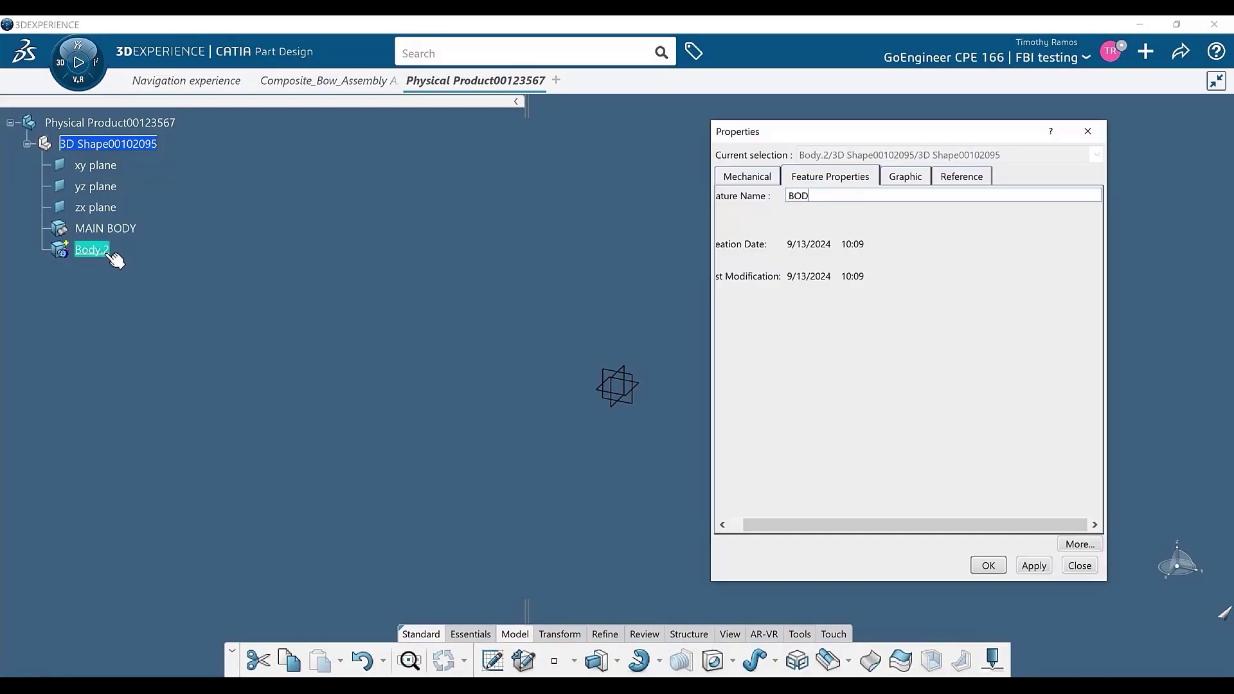
click(988, 565)
Pad a 140 x 160 mm rectangle sketched on the yz plane into a 20 mm box
click(596, 660)
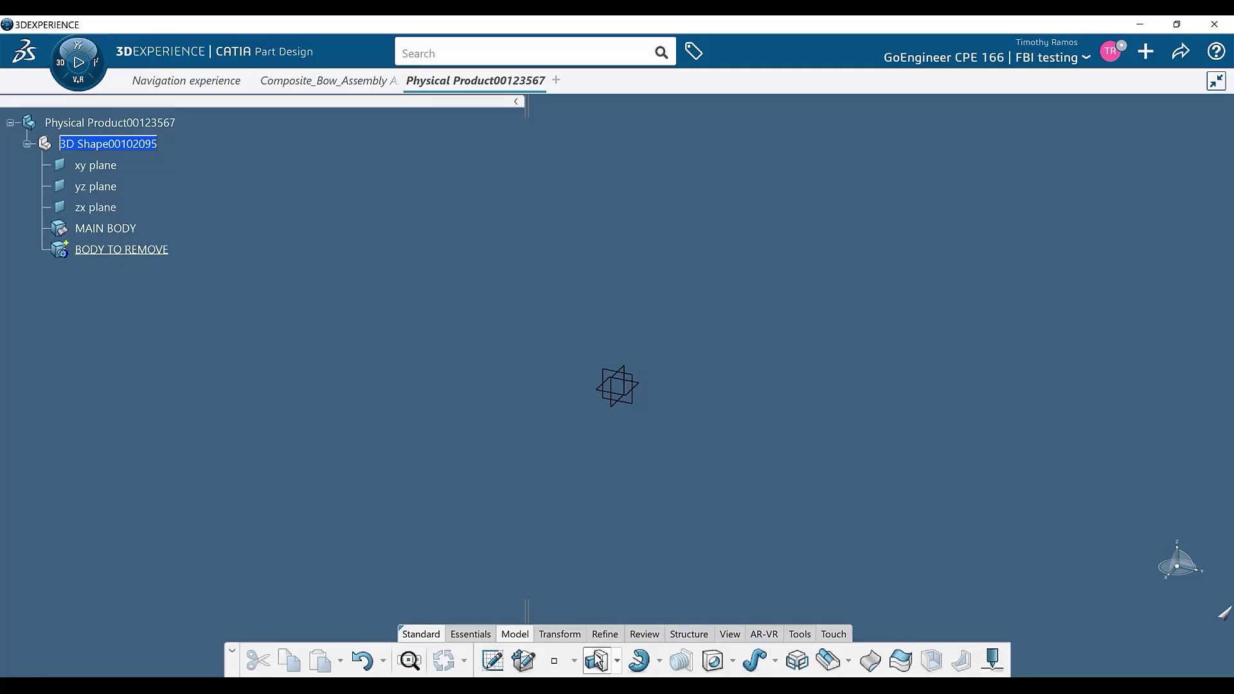
click(856, 212)
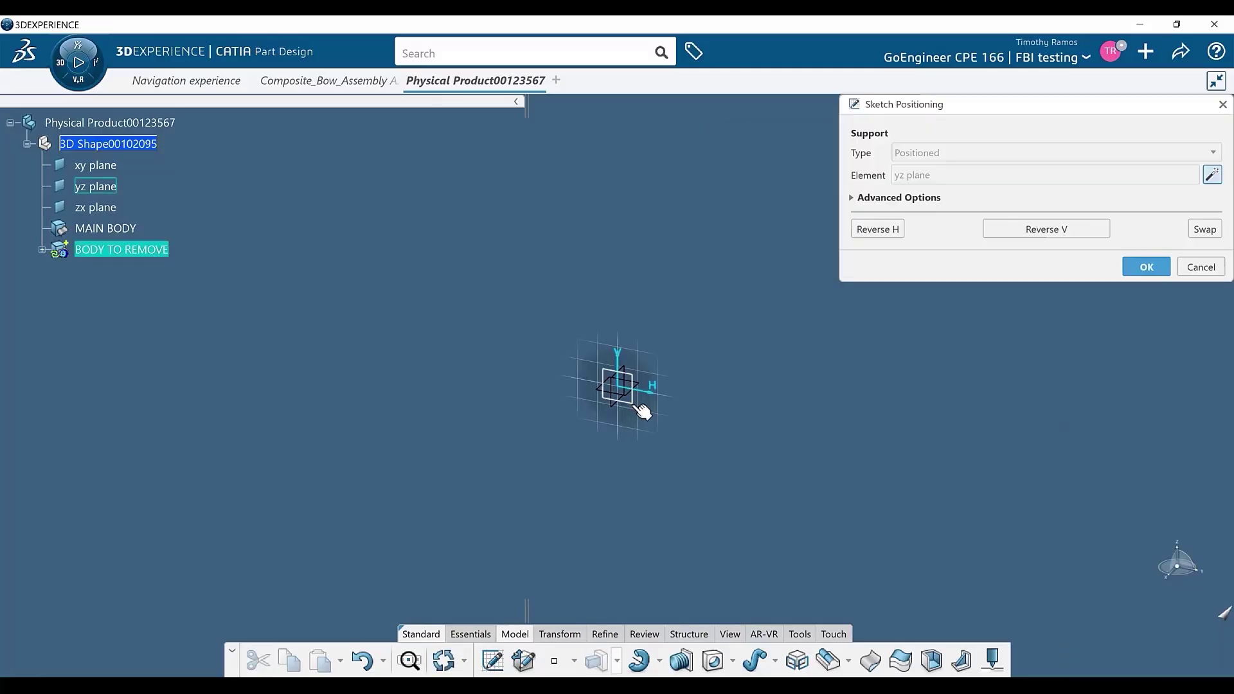
key(Return)
click(460, 660)
click(312, 168)
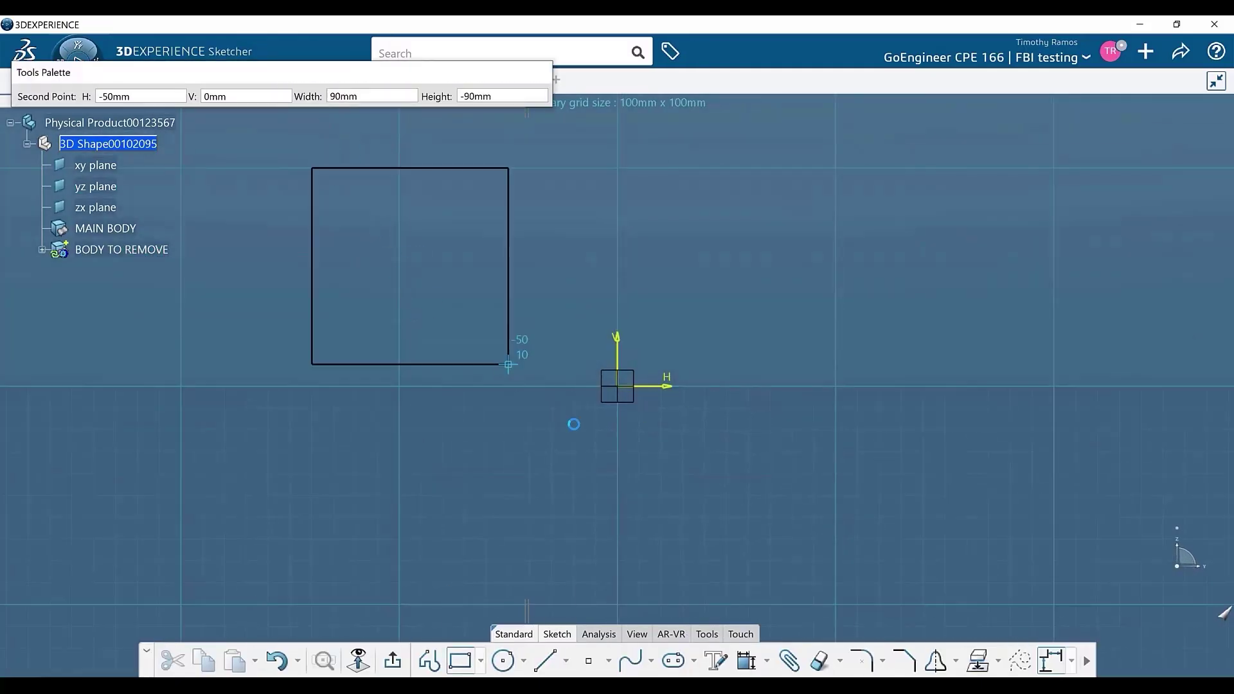
click(618, 534)
click(805, 306)
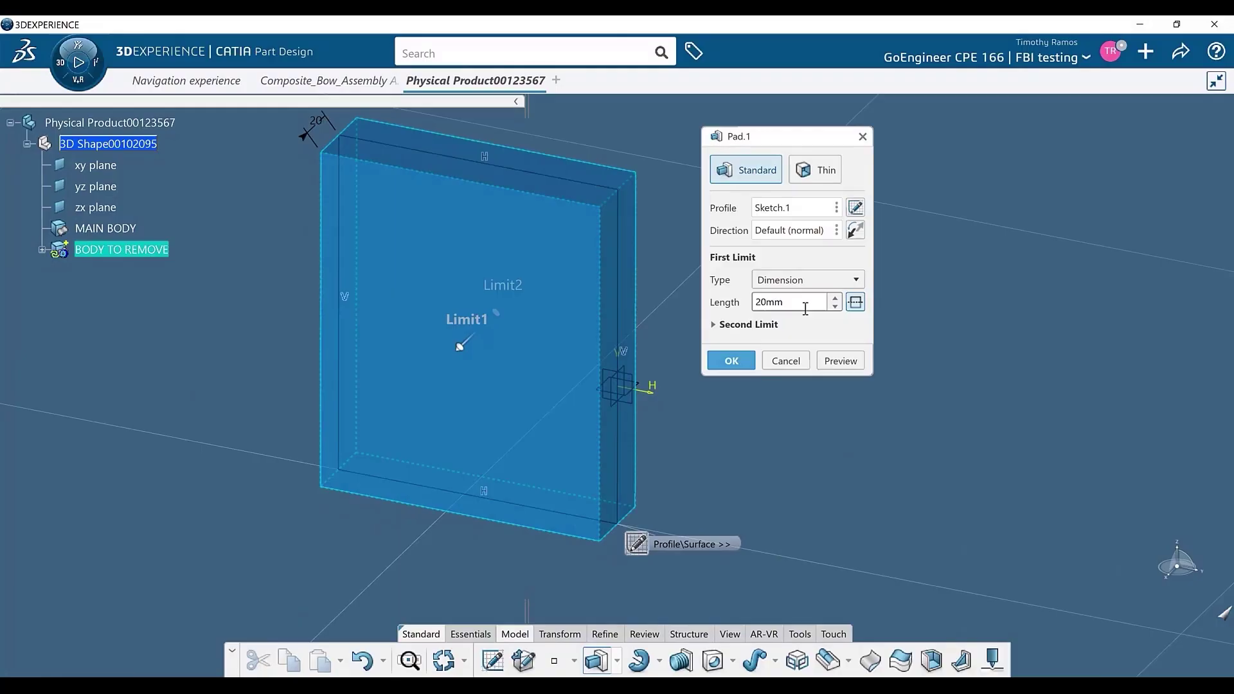
key(Return)
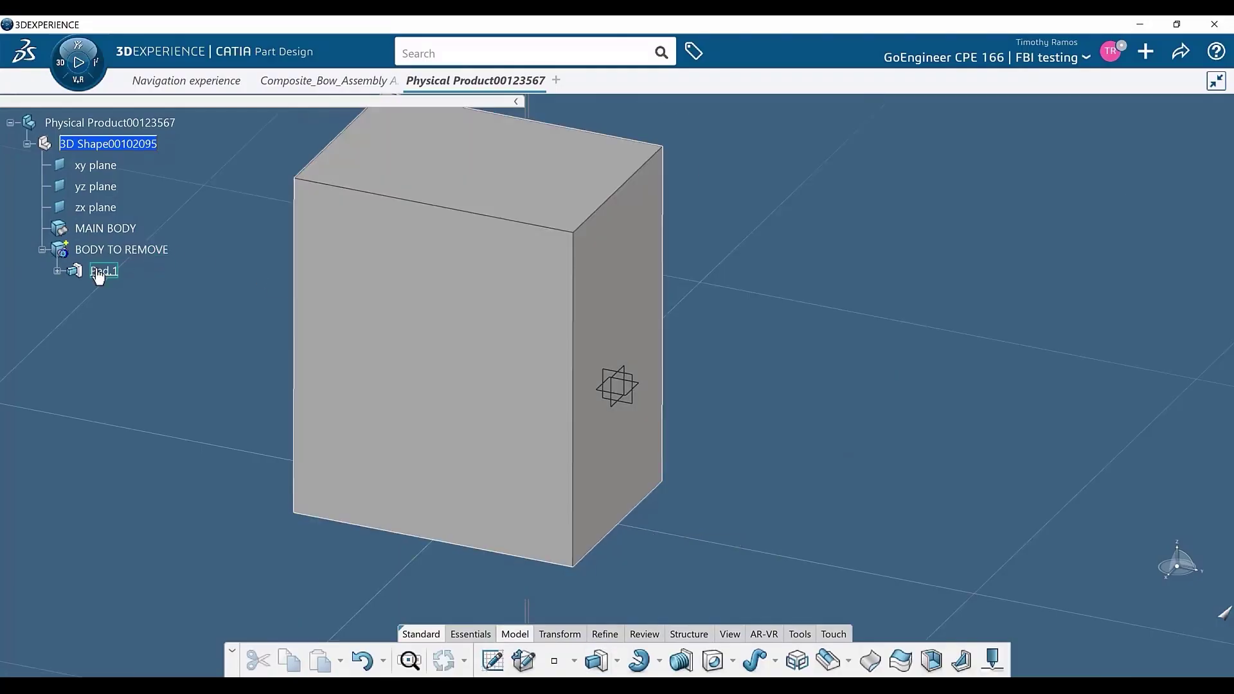
Make BODY TO REMOVE the work object and create a sphere centred on the box face
click(116, 249)
right_click(106, 252)
click(138, 399)
click(42, 228)
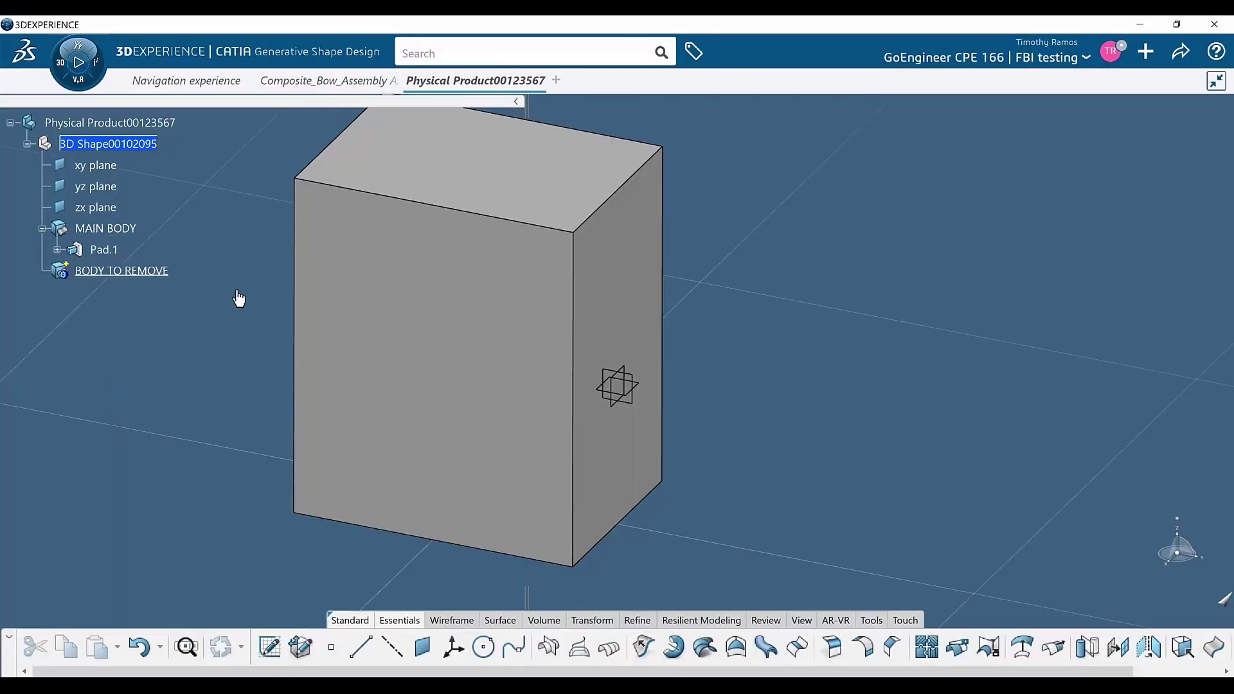
click(500, 620)
click(599, 660)
click(580, 595)
click(624, 388)
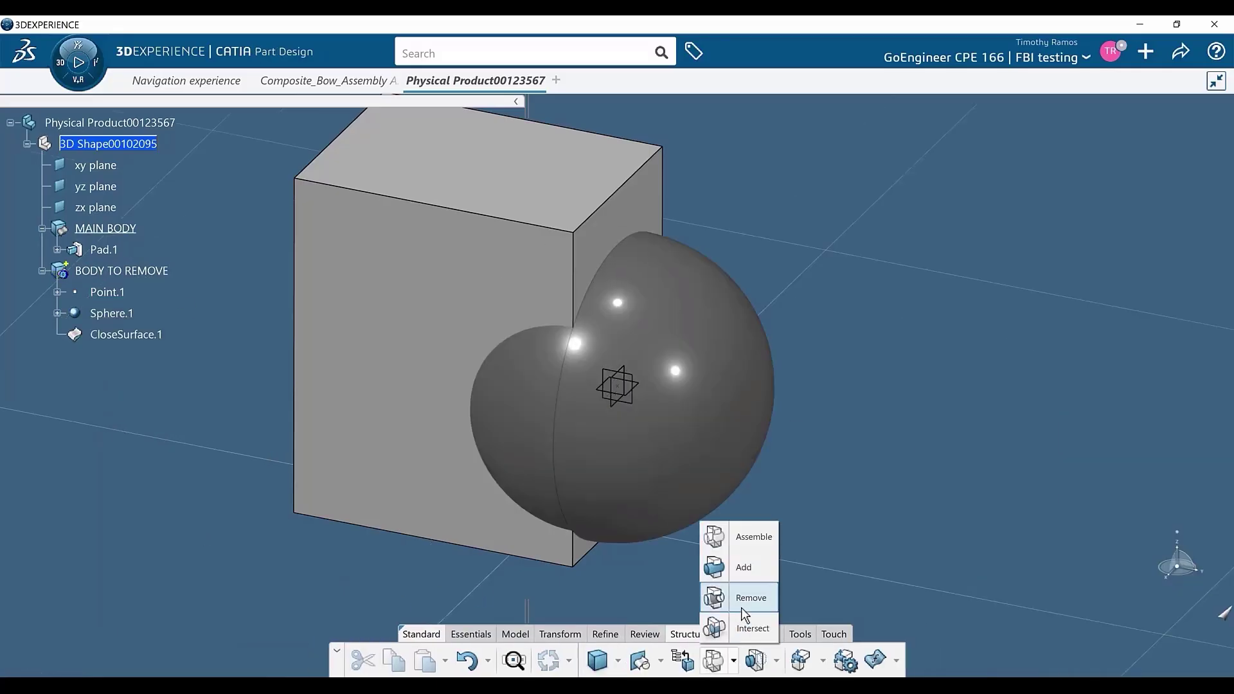
click(741, 606)
Remove BODY TO REMOVE from MAIN BODY and hide it to reveal the scooped box
click(83, 499)
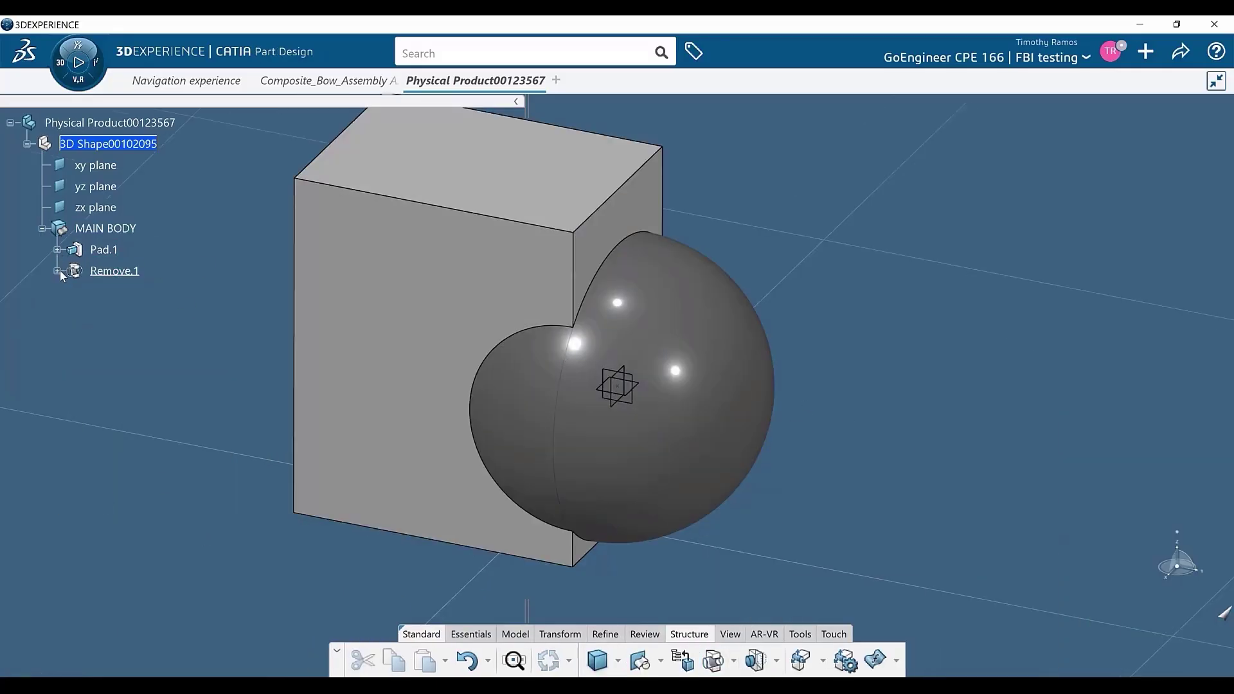
click(57, 270)
right_click(122, 292)
click(253, 310)
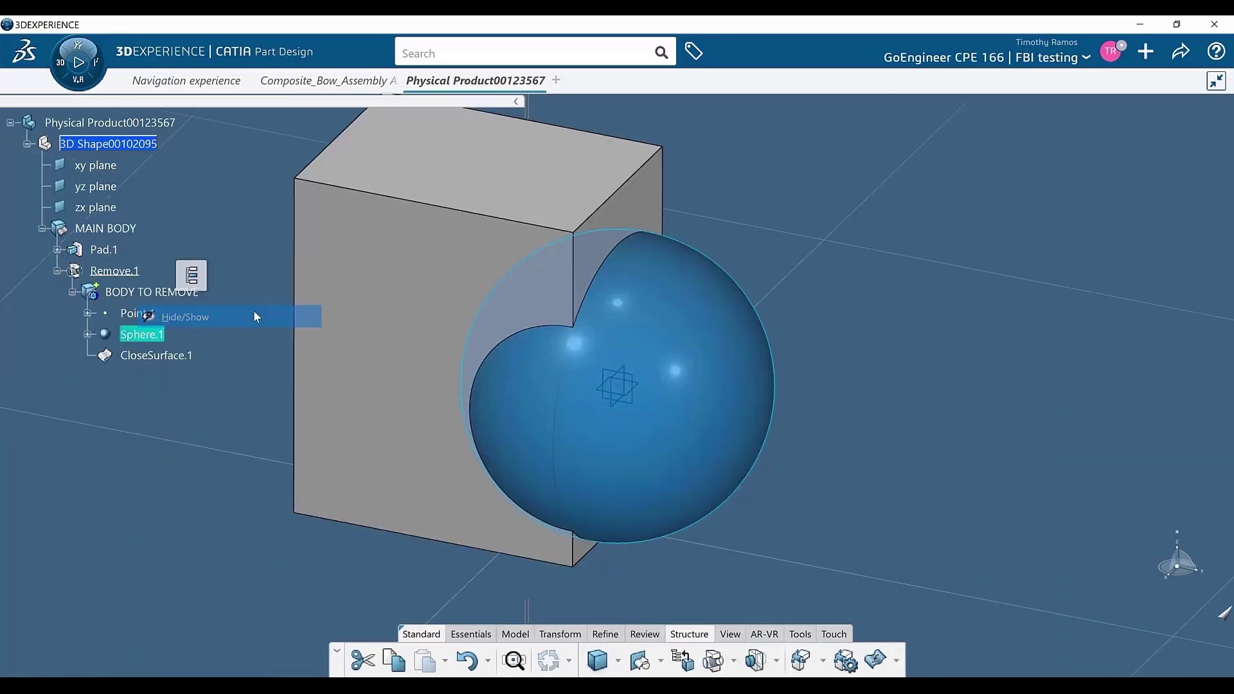
click(565, 358)
middle_drag(478, 417, 329, 349)
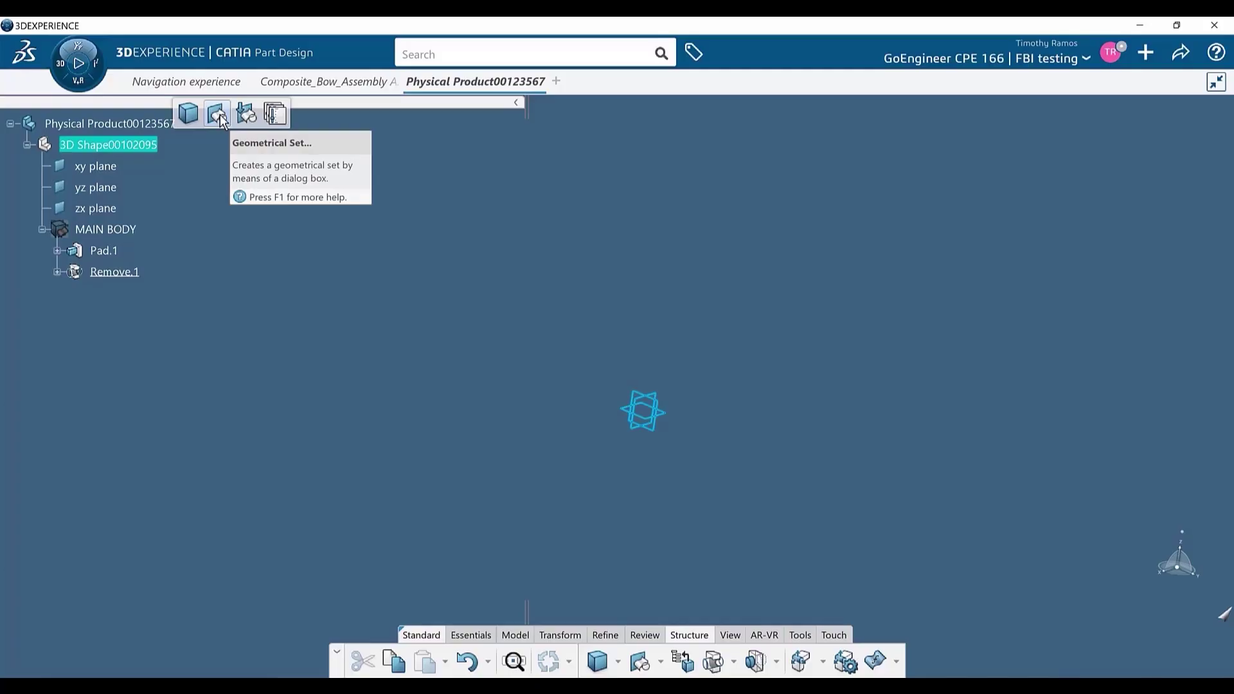
Add a geometrical set and sweep a surface using Plane.1 and Line.1
click(217, 114)
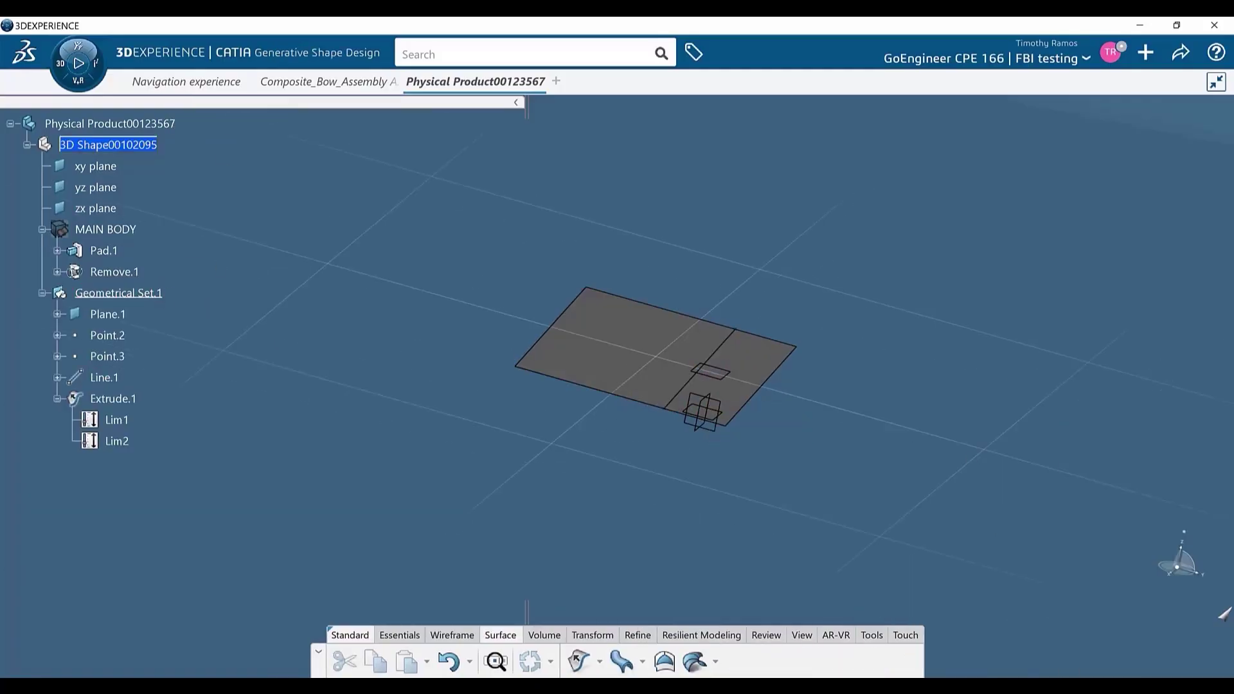
click(599, 660)
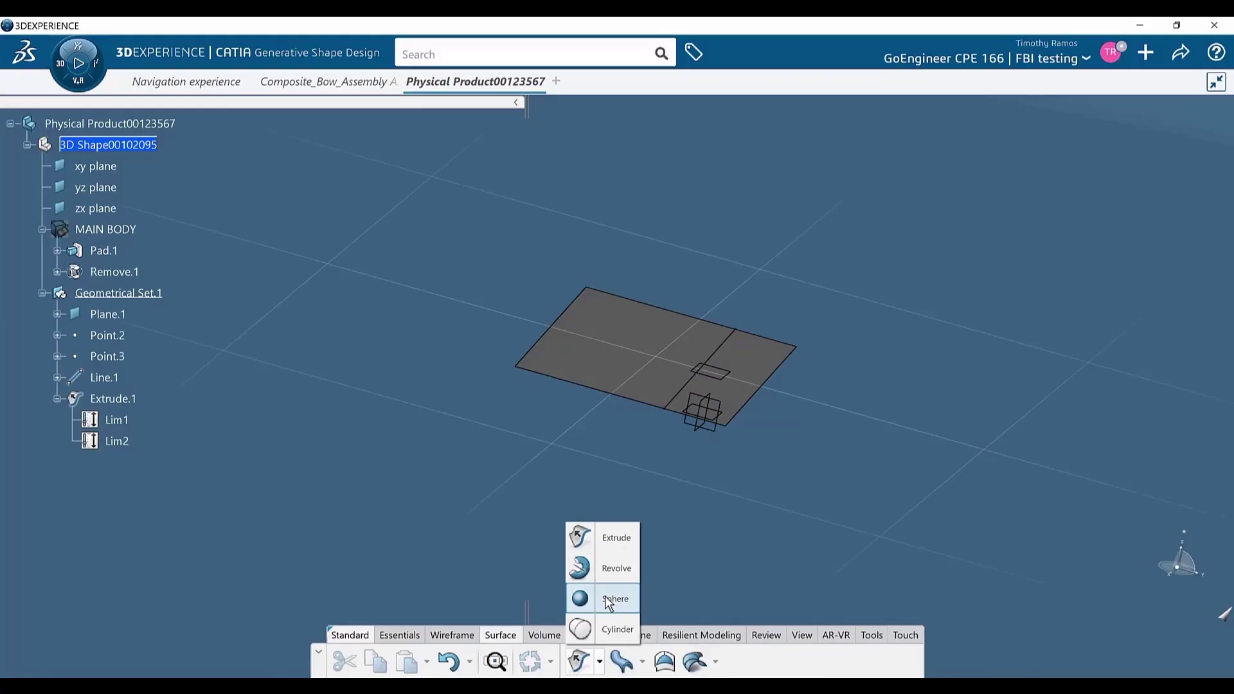
click(621, 660)
click(107, 314)
click(103, 377)
Join the sweep and extrusion with a shape fillet, Fillet.1
click(599, 662)
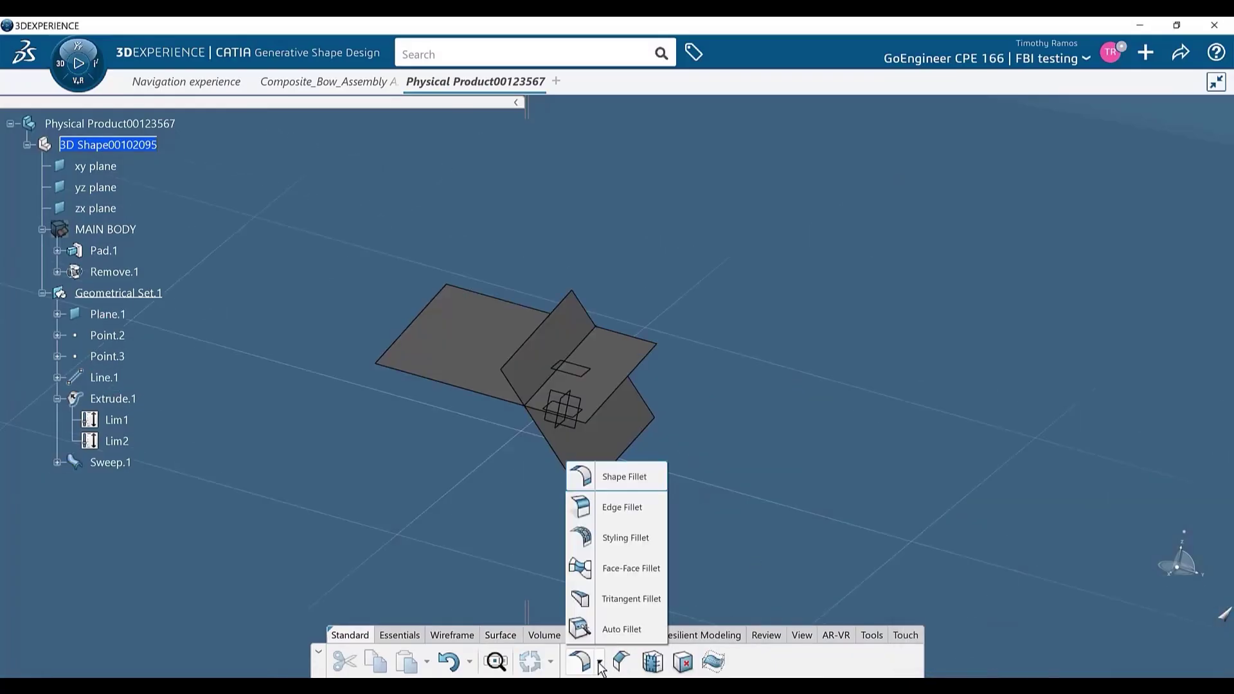
click(609, 482)
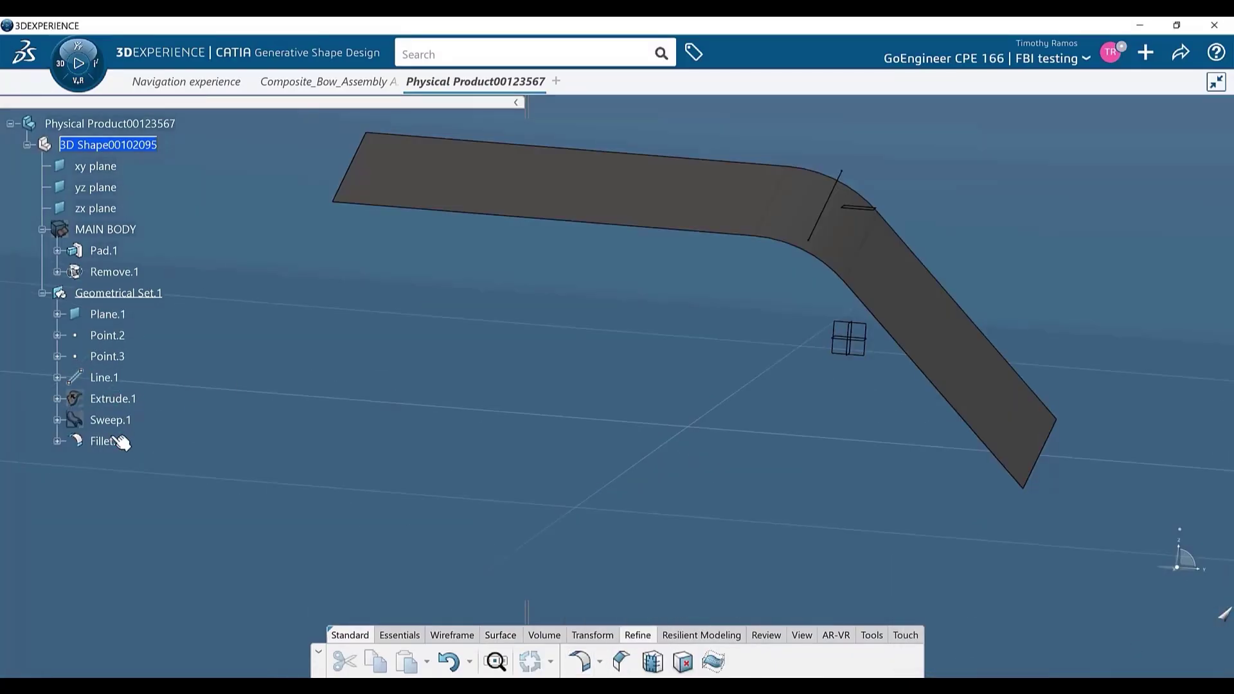
click(106, 441)
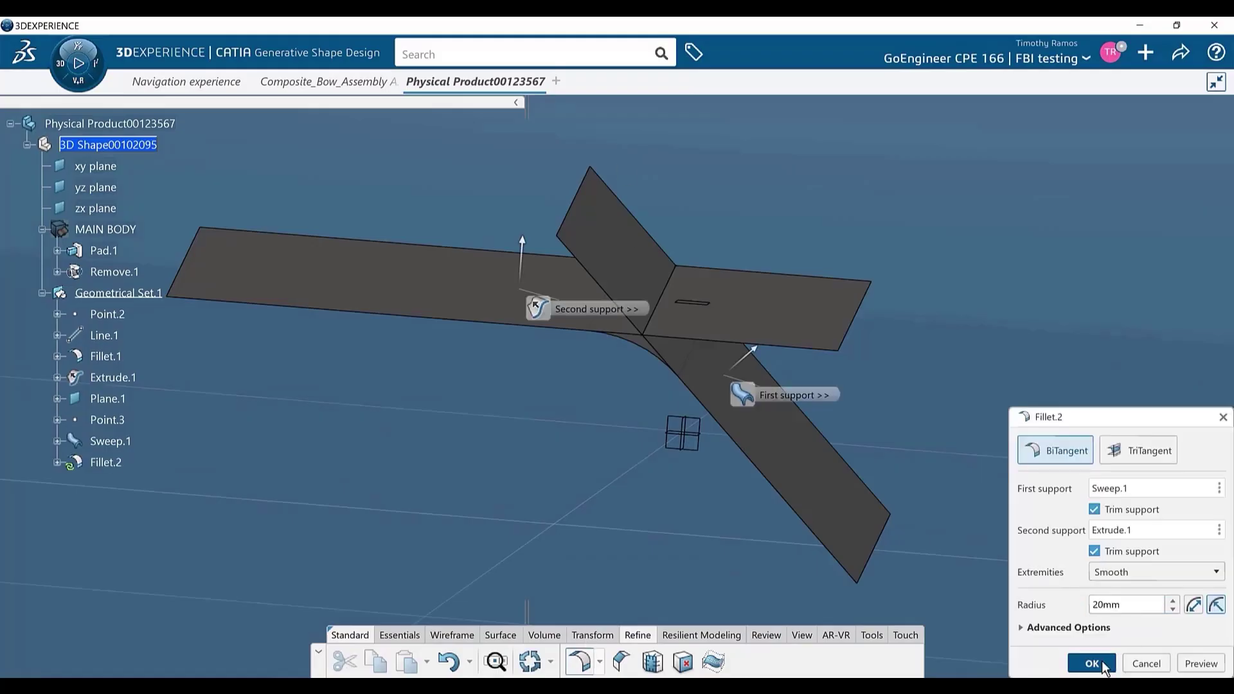
click(1093, 662)
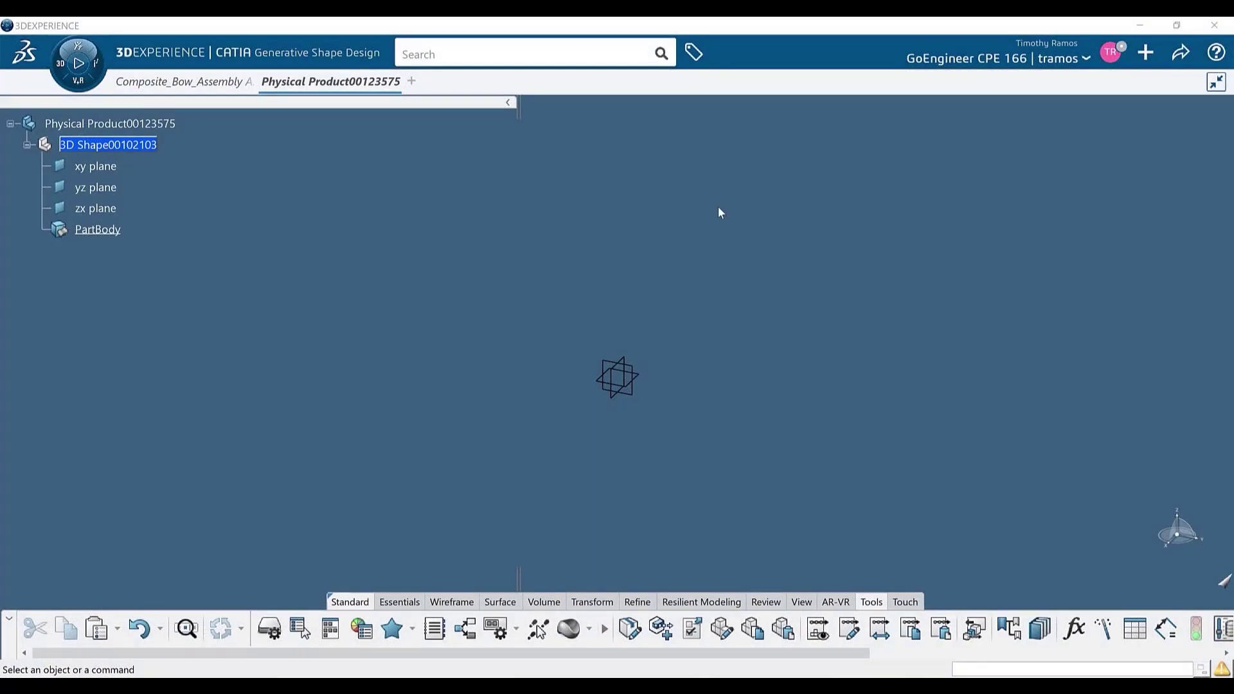
Add a geometrical set and start an extruded surface with a new line as its profile
click(221, 111)
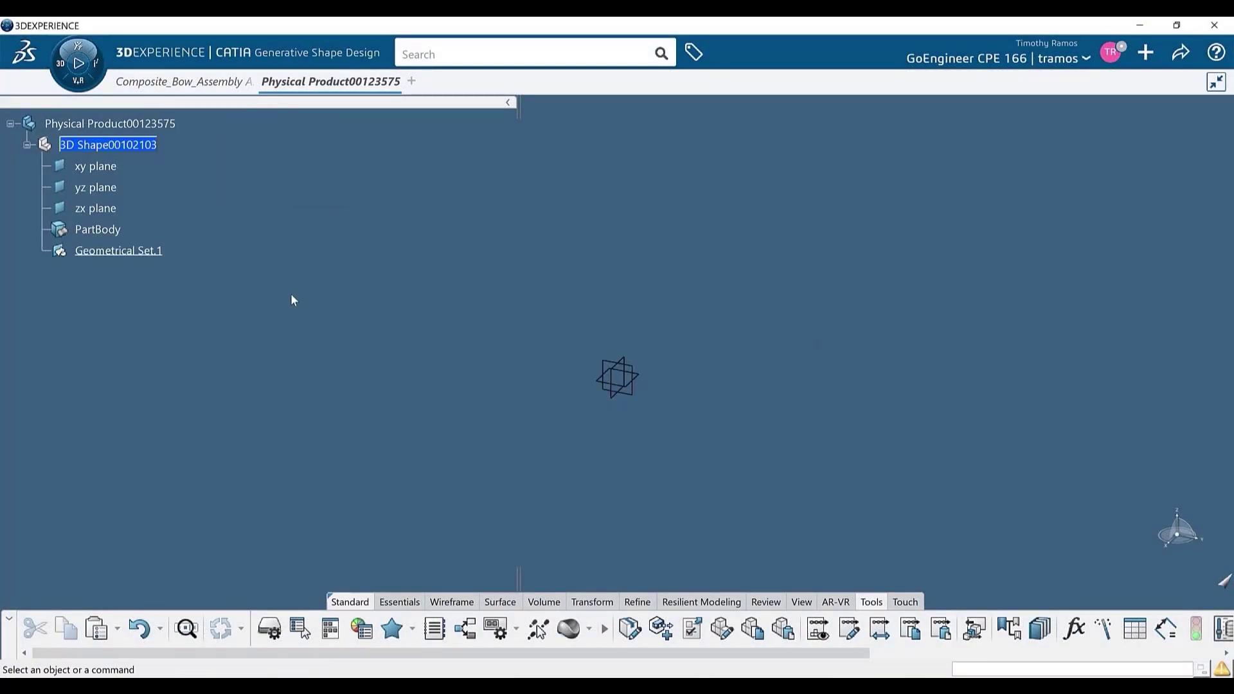
click(450, 602)
click(500, 615)
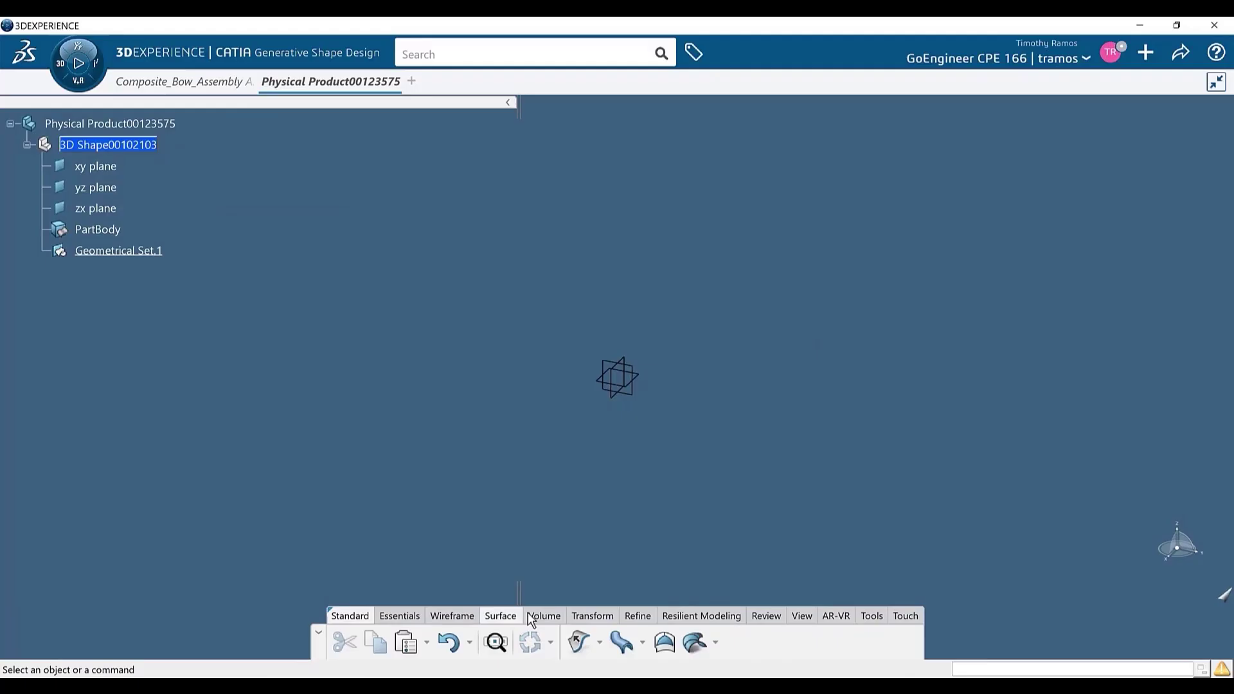
click(580, 643)
drag(1096, 421, 794, 226)
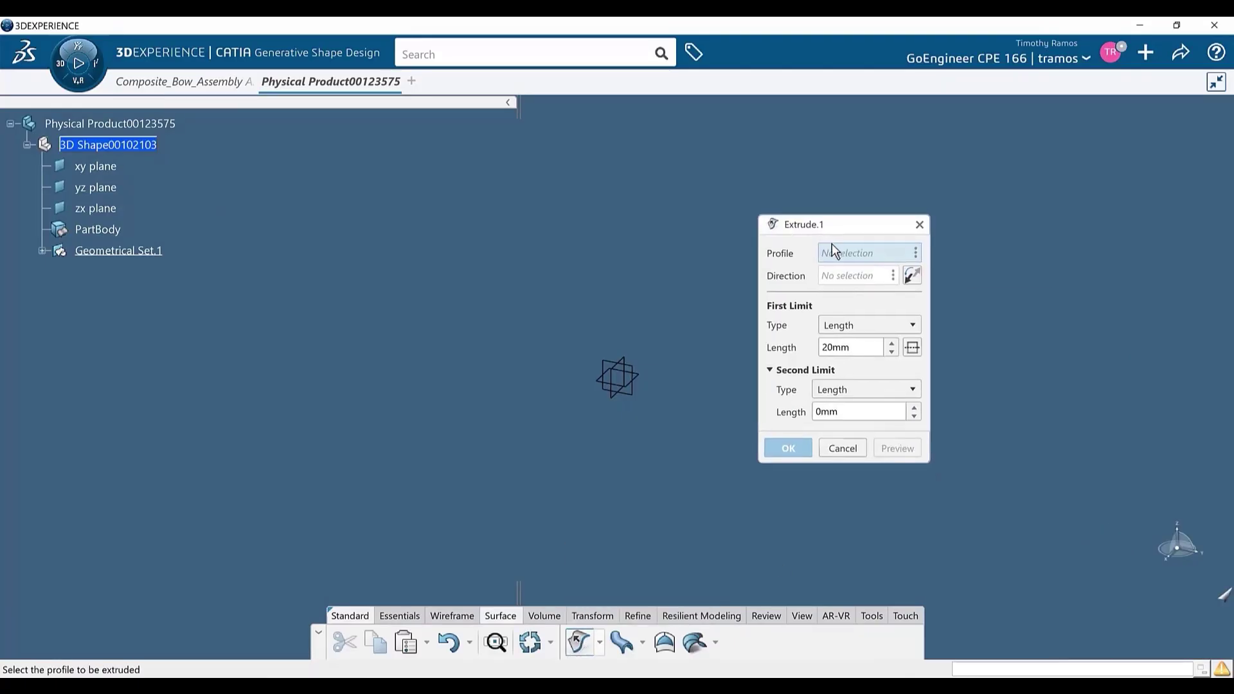
right_click(839, 252)
mouse_move(887, 262)
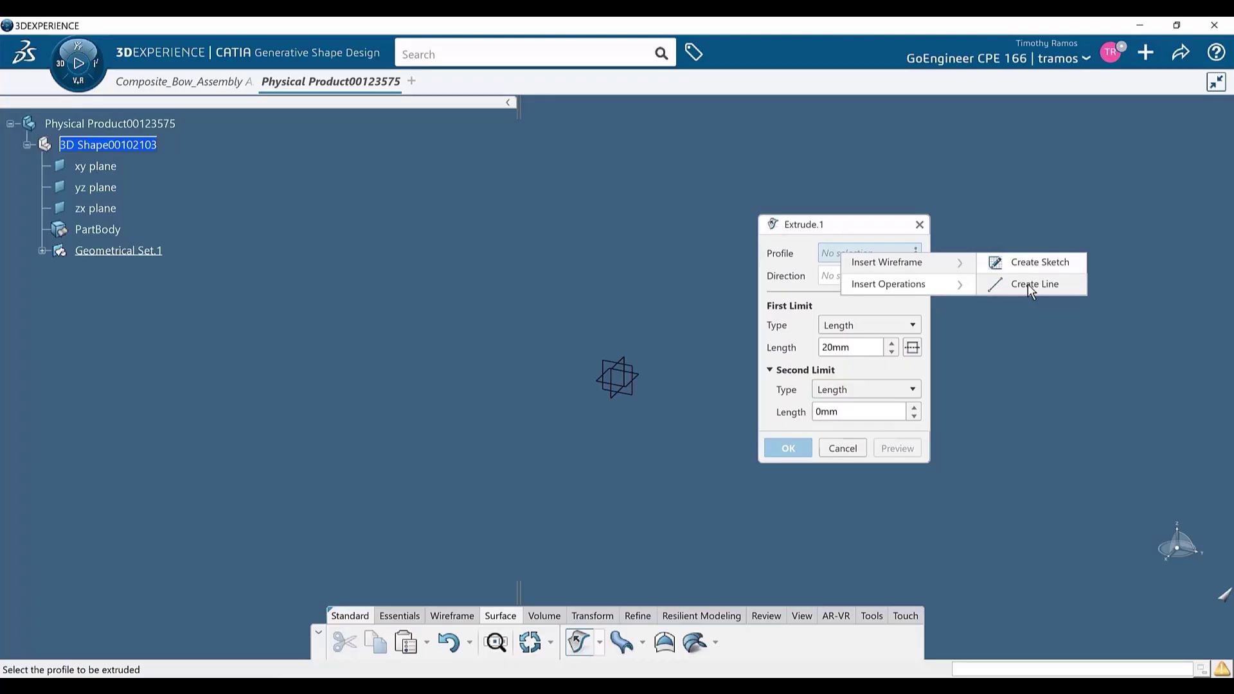
click(1027, 284)
Build the profile line from two xy-plane points, extended 26 mm and 33 mm past its ends
right_click(1012, 253)
mouse_move(1057, 268)
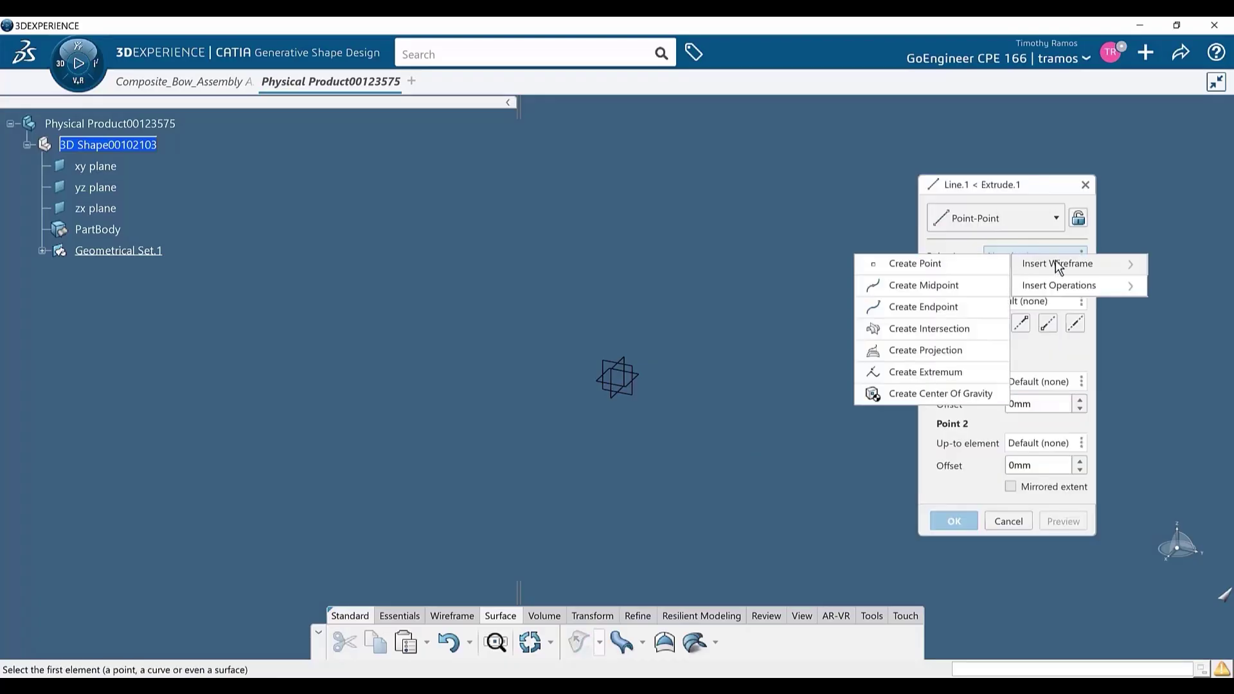
click(970, 264)
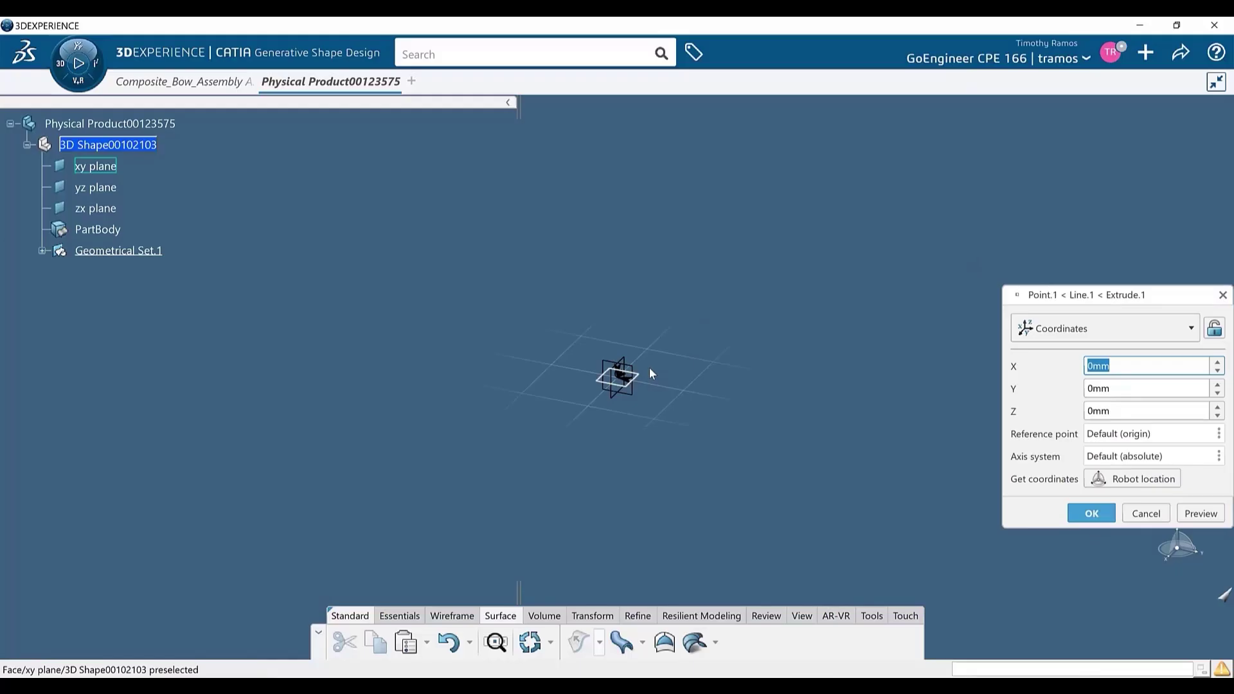
click(723, 336)
click(1090, 469)
right_click(1010, 280)
mouse_move(1022, 290)
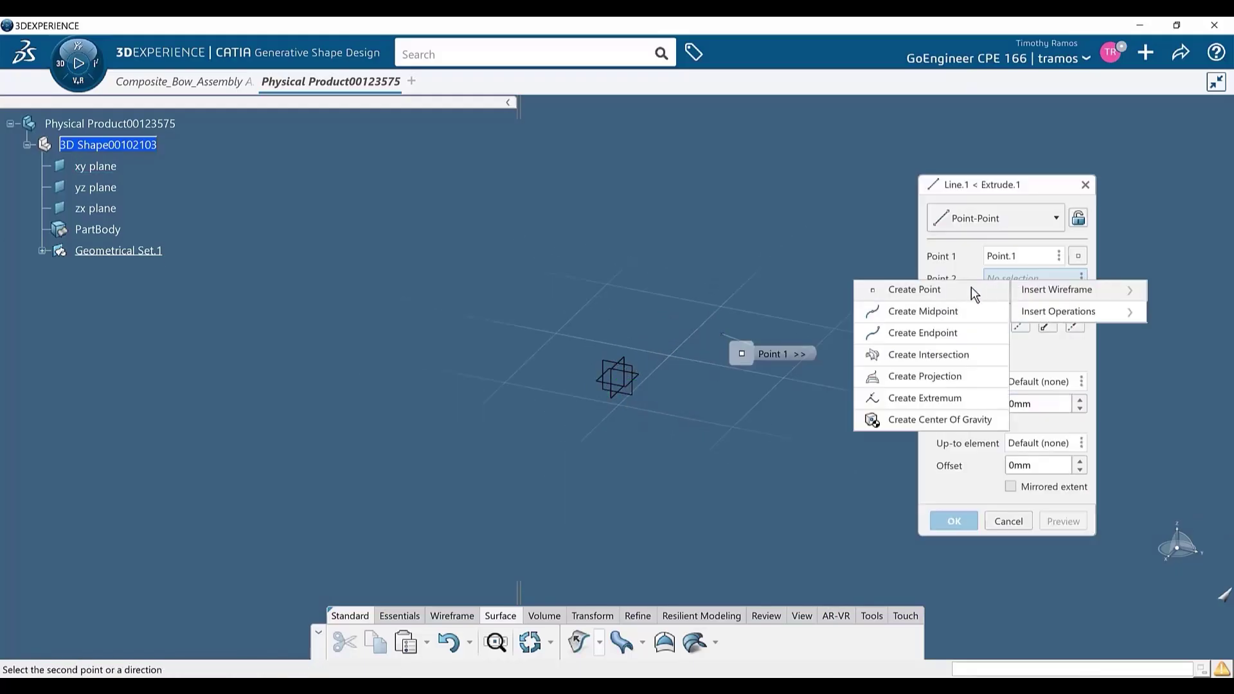
click(973, 289)
click(653, 480)
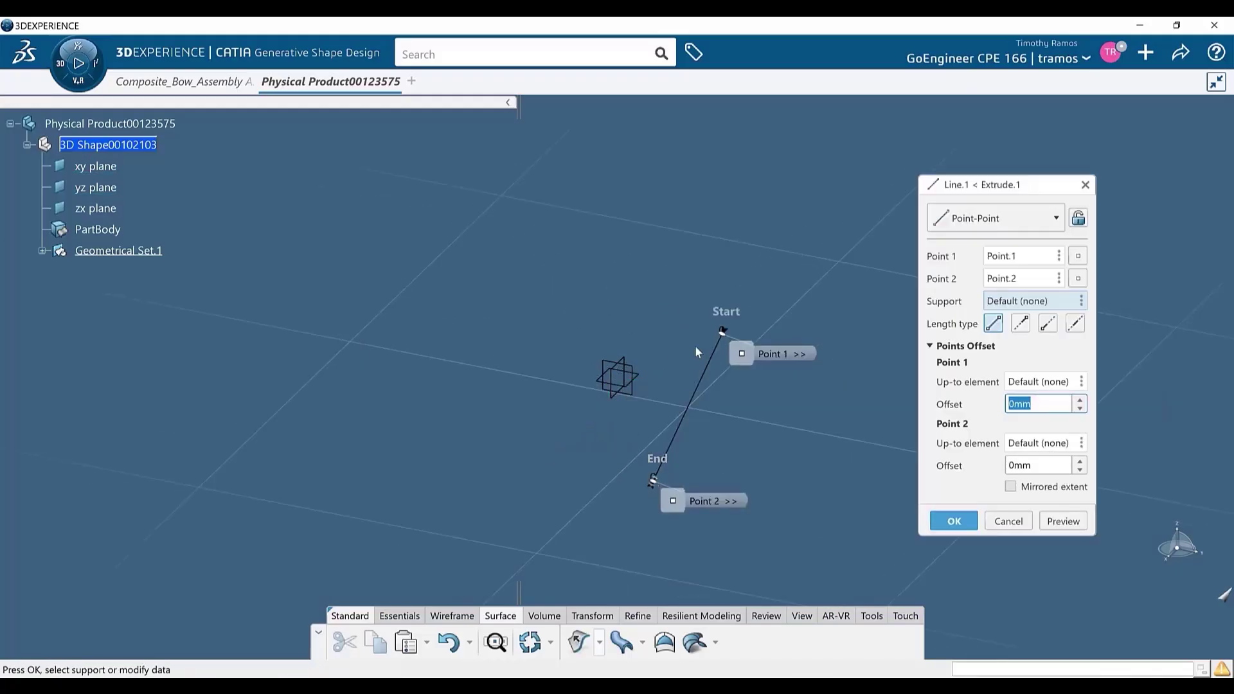
drag(724, 339, 724, 390)
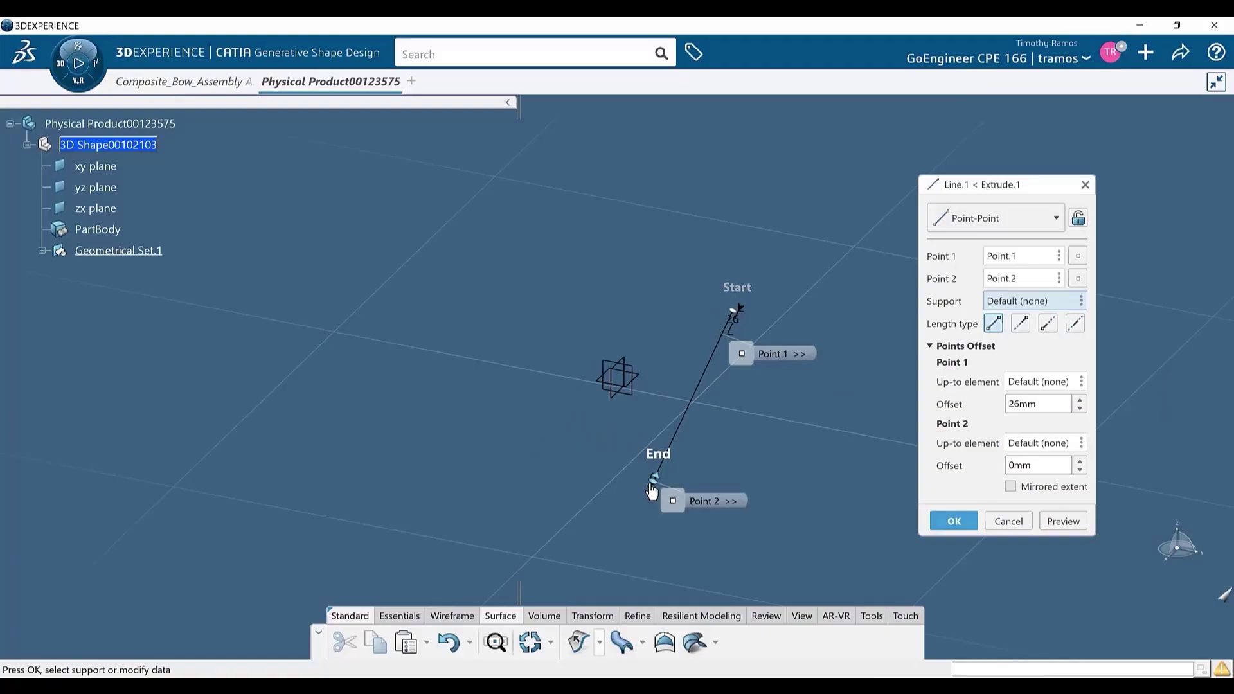
drag(651, 483, 637, 514)
click(954, 521)
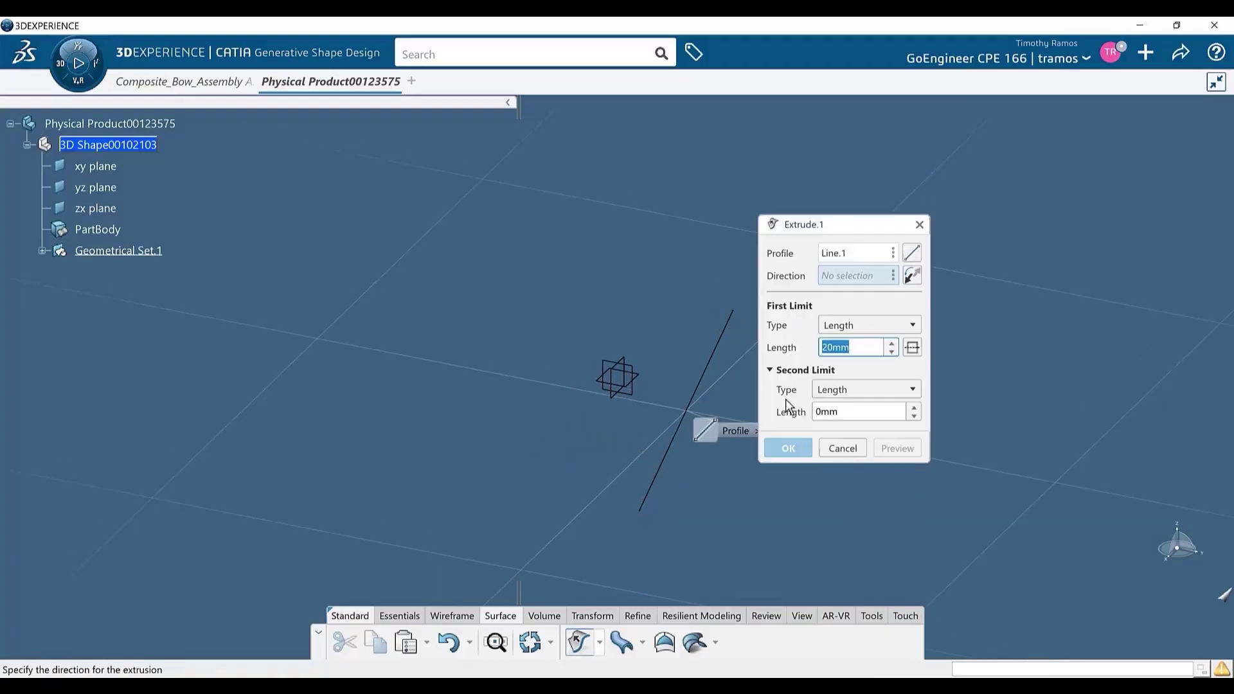
Extrude the line in the zx plane direction with the second limit at 101 mm
click(620, 377)
drag(719, 298, 540, 260)
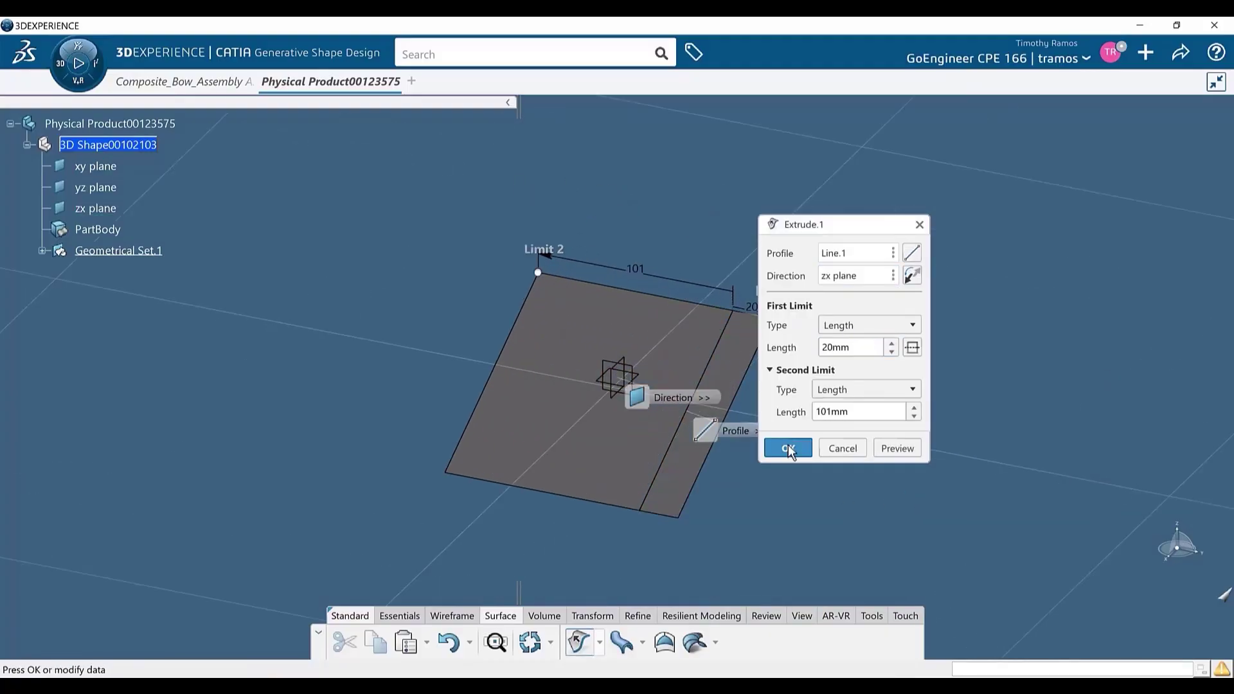
click(787, 448)
Expand Extrude.1 and Line.1 in the tree and toggle the two points' visibility
click(42, 250)
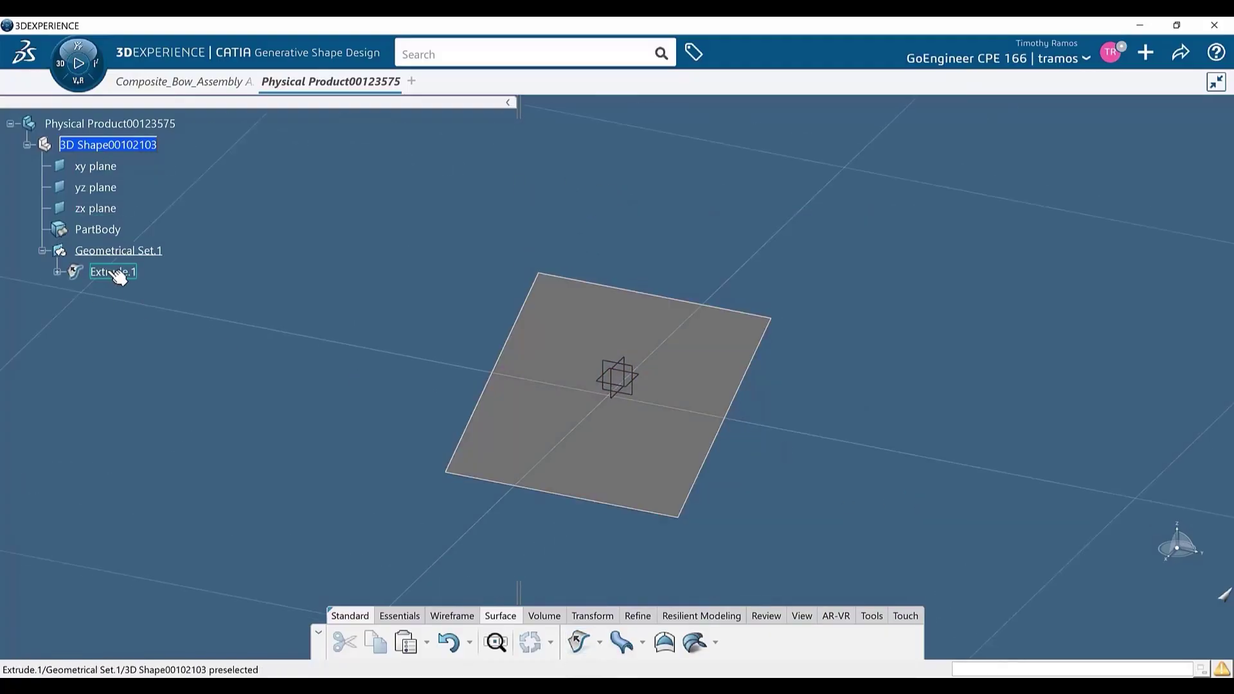
click(57, 272)
right_click(122, 335)
key(Escape)
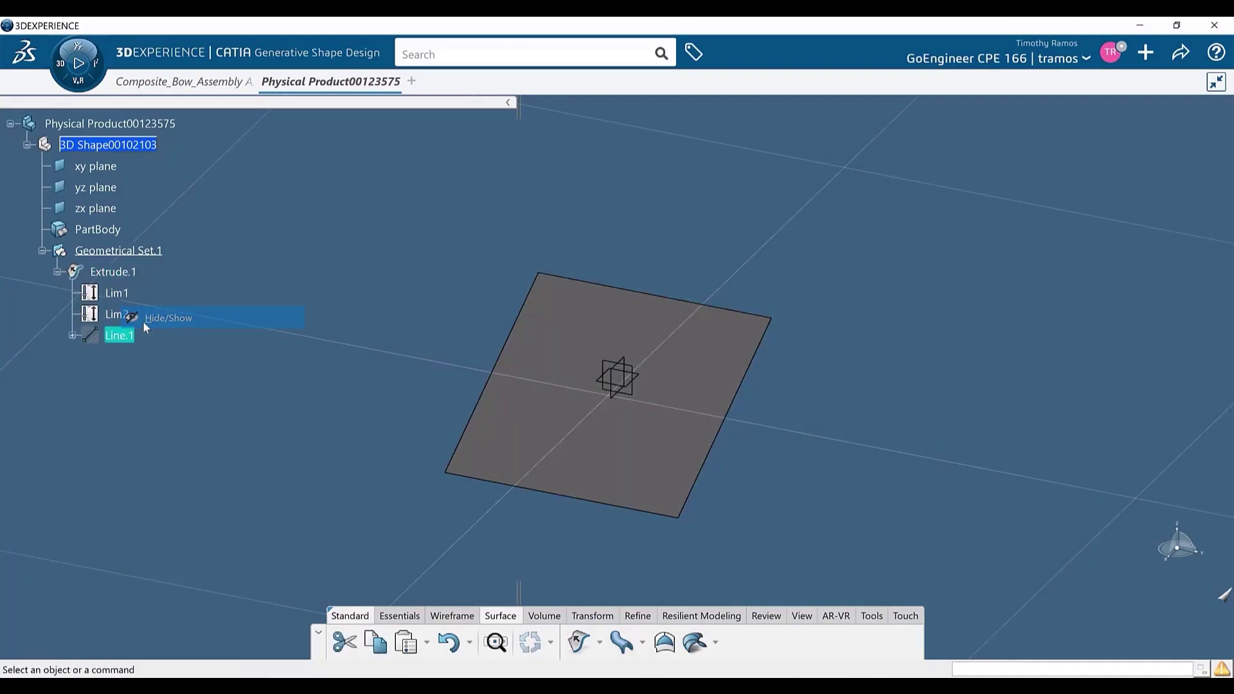
click(71, 335)
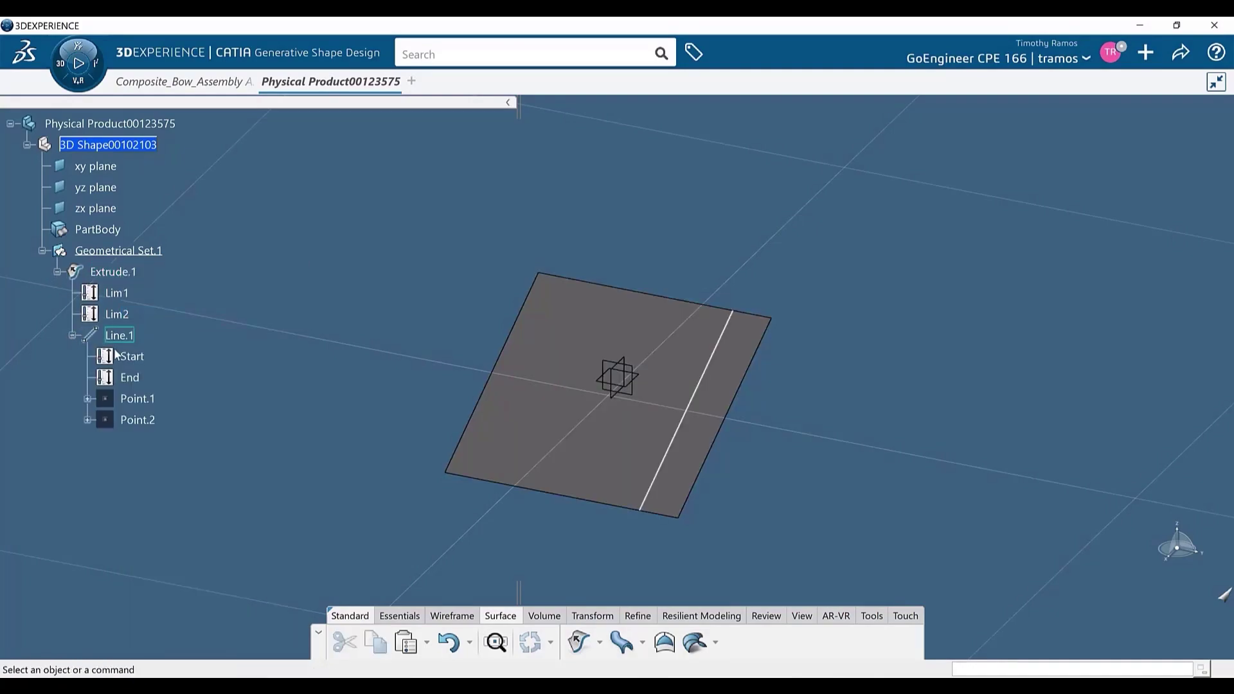
right_click(146, 421)
click(278, 344)
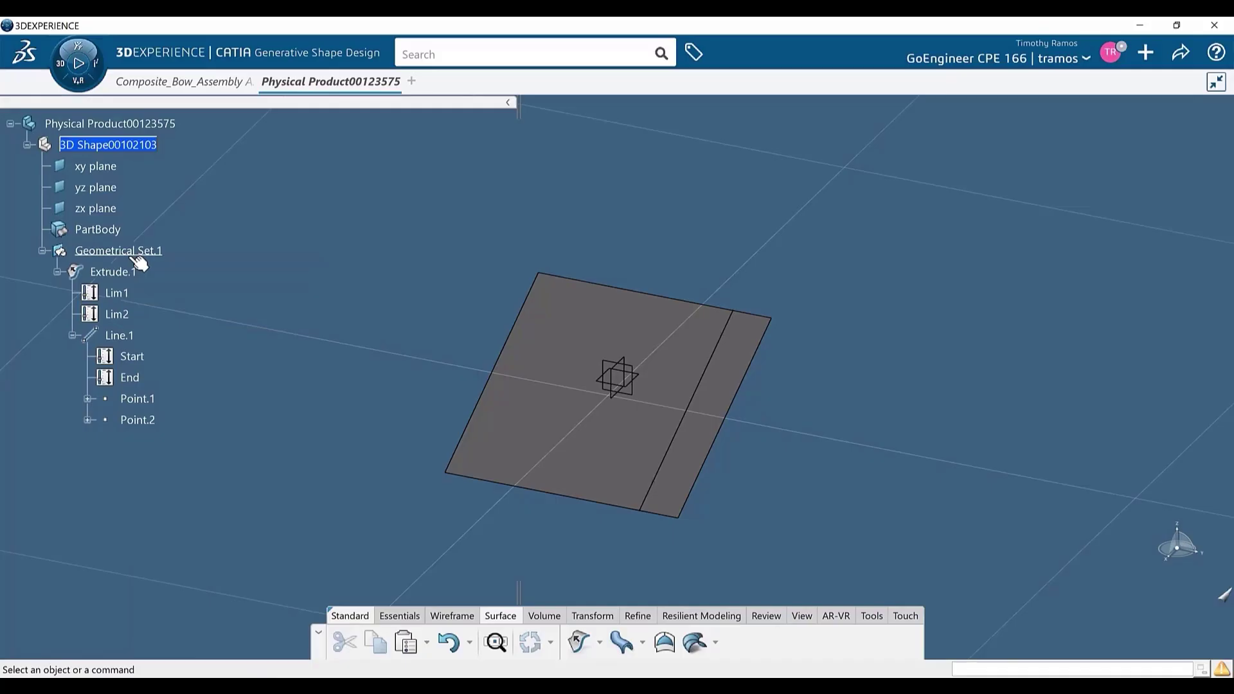
click(113, 272)
click(225, 318)
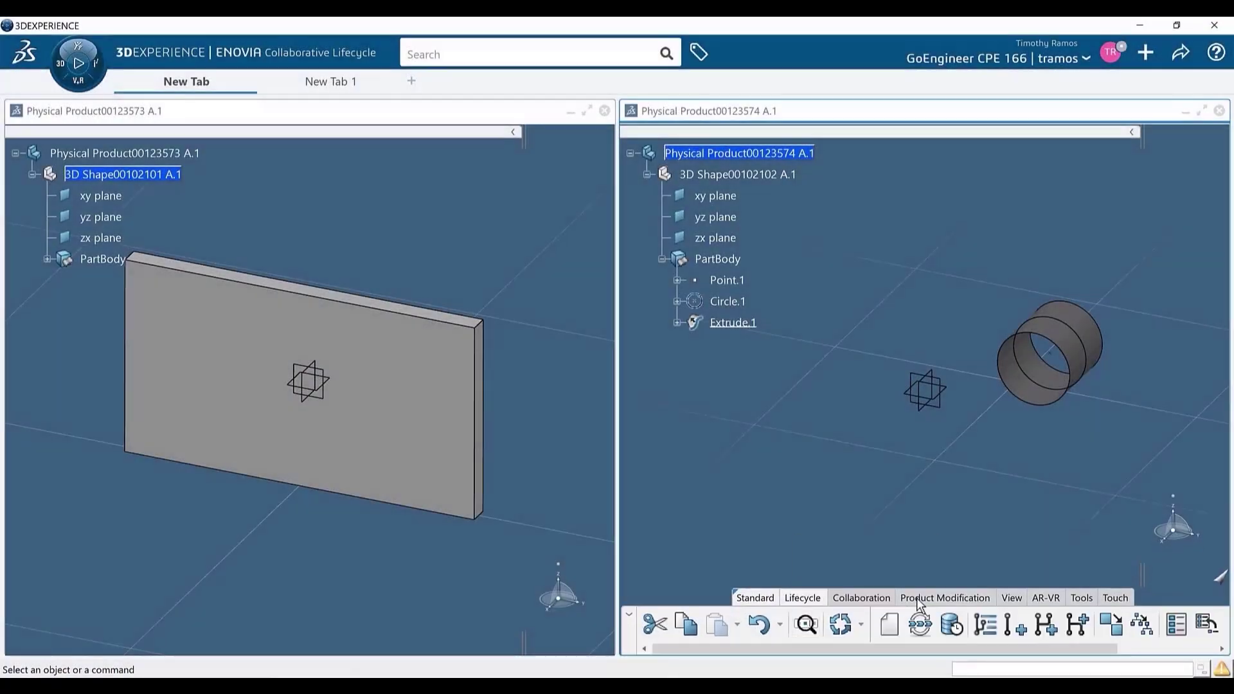
Publish the cylinder's Extrude.1 and paste it into the plate part as a linked reference
click(920, 597)
click(966, 623)
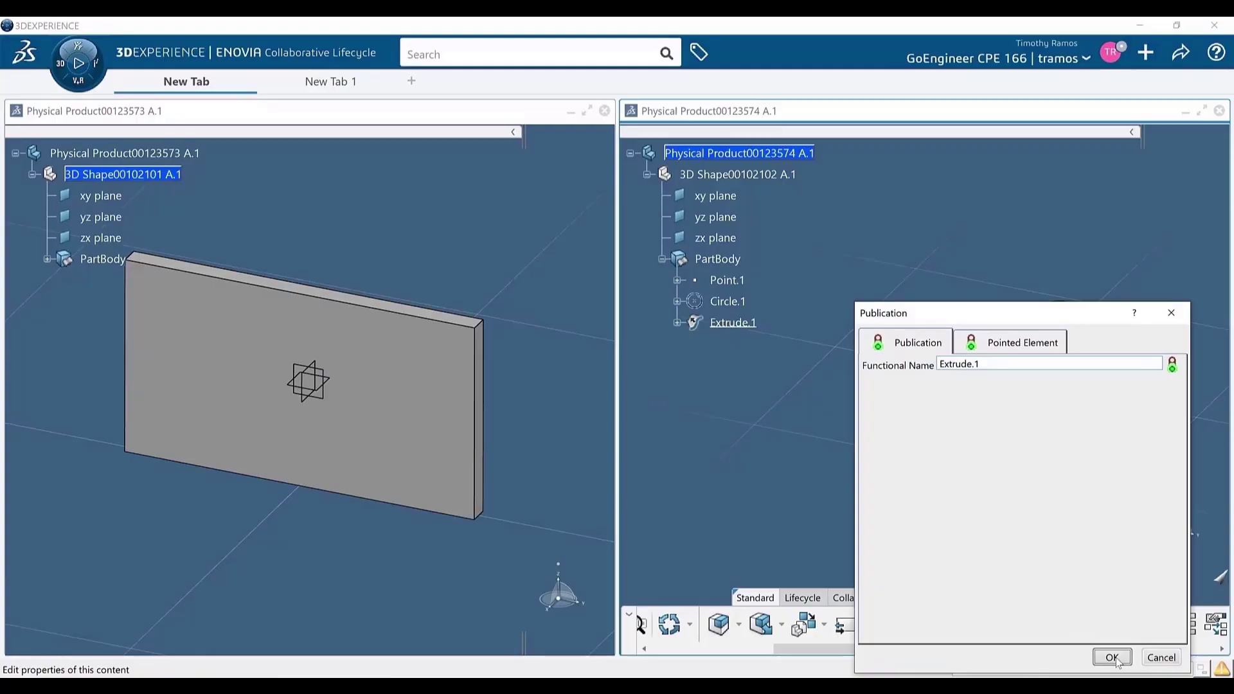
click(1111, 655)
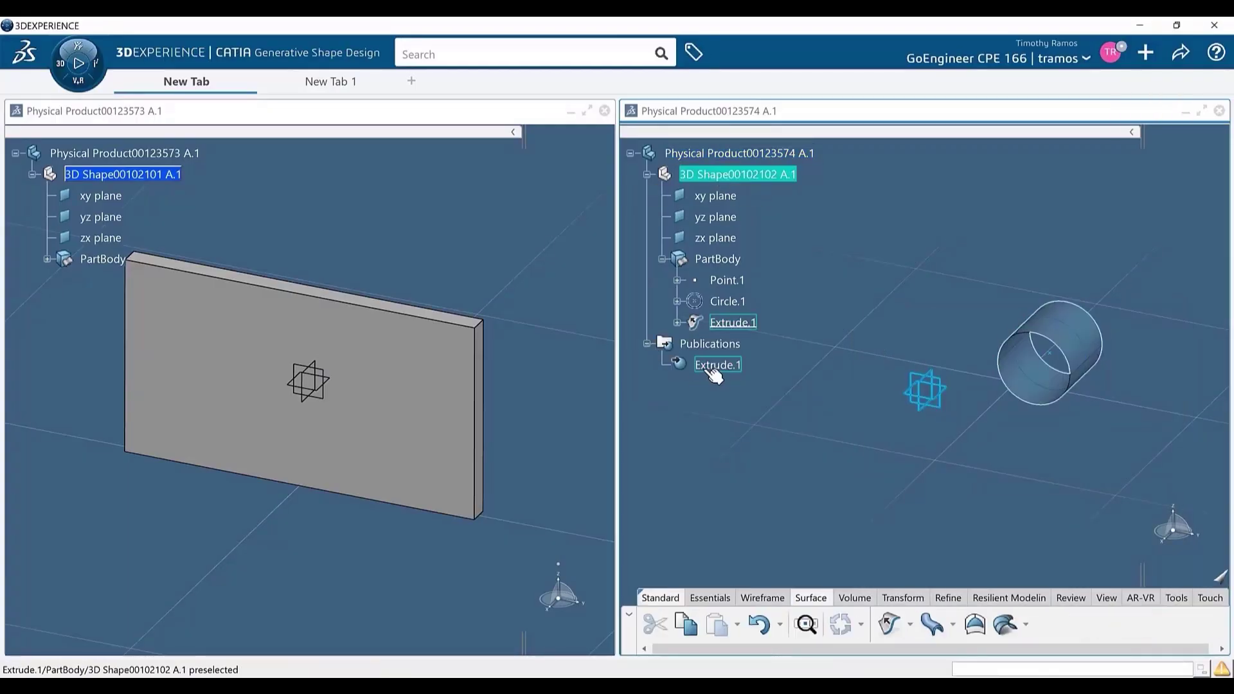
right_click(714, 364)
click(738, 505)
click(47, 259)
right_click(124, 176)
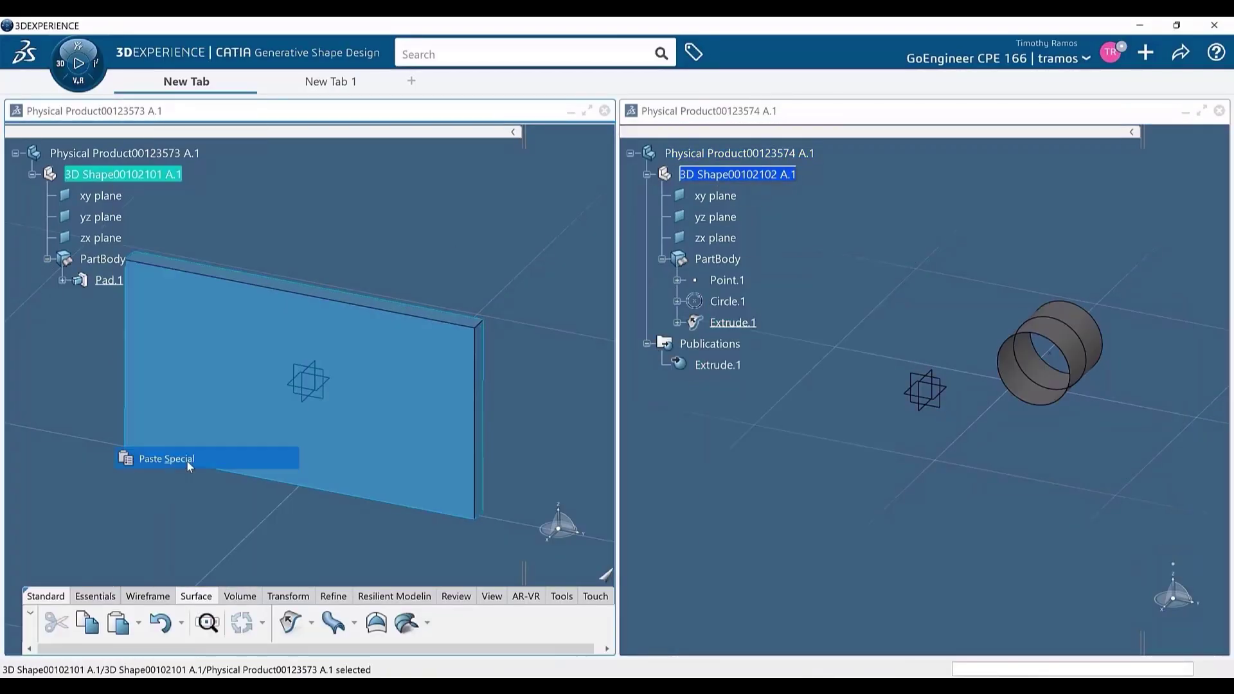
click(165, 457)
click(548, 316)
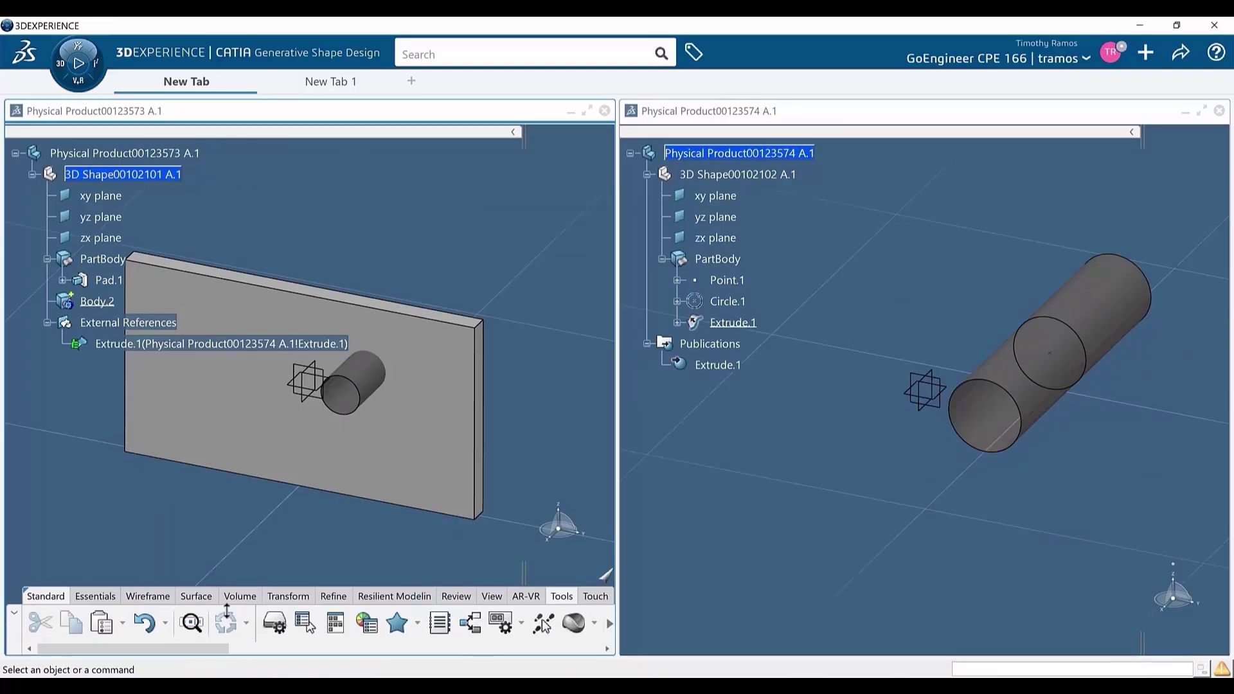
Remove Body.2 from the plate to cut the cylinder out as a hole
click(426, 638)
click(437, 577)
click(97, 301)
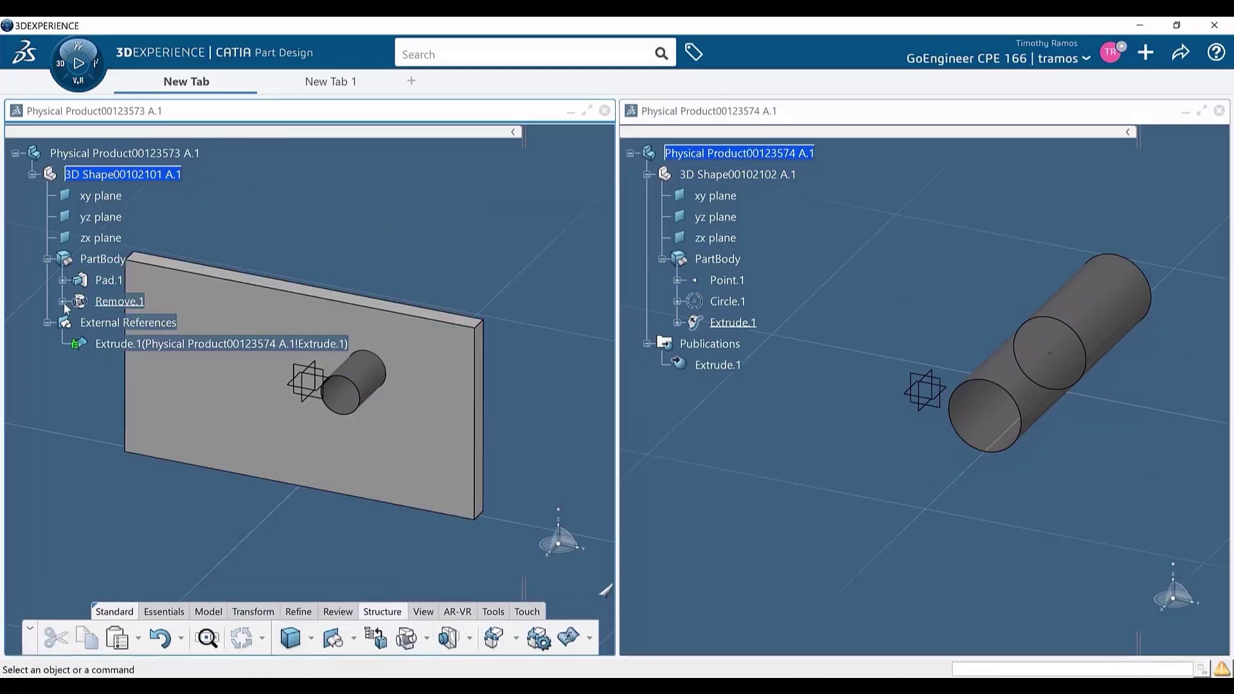
right_click(67, 308)
click(109, 315)
click(129, 343)
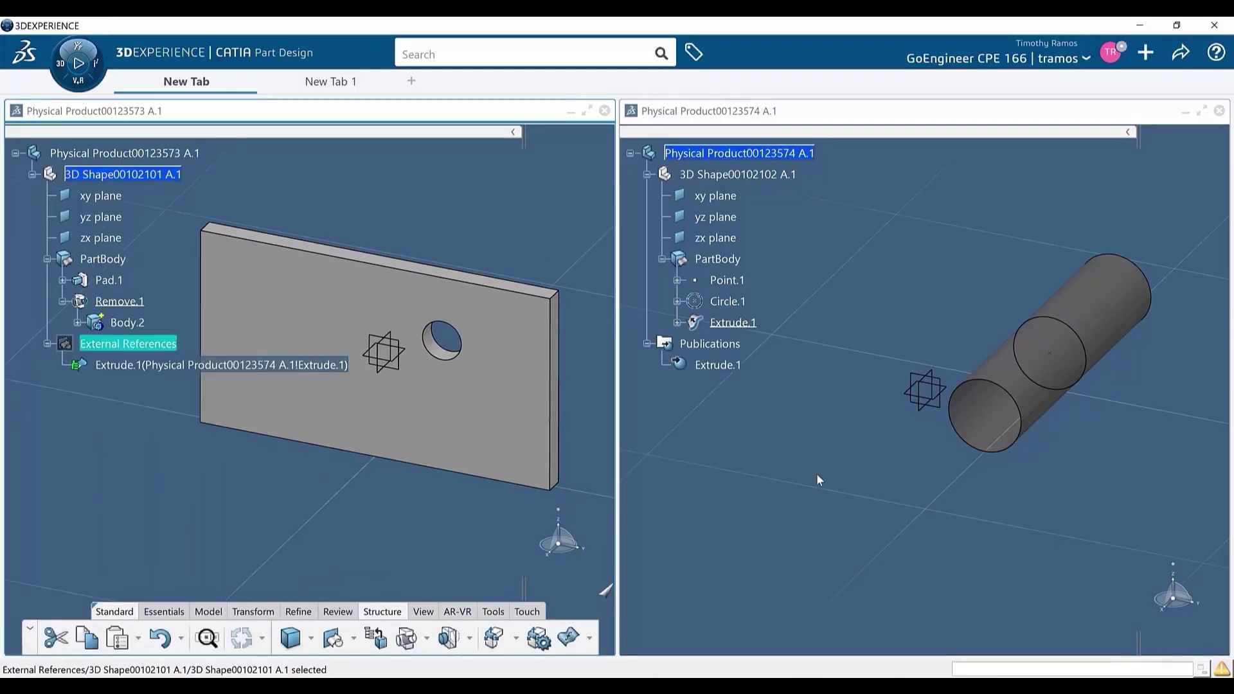
Edit Circle.1's radius in the cylinder part and rebuild the extruded cylinder
click(818, 480)
double_click(737, 284)
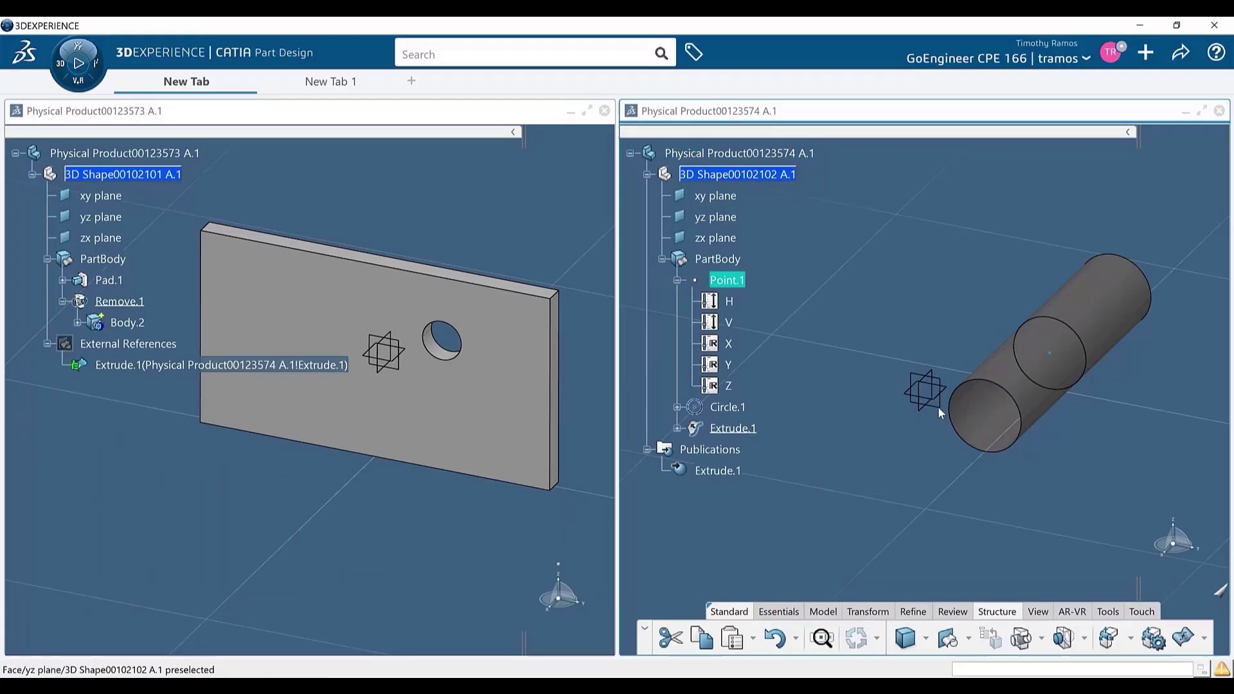
key(Escape)
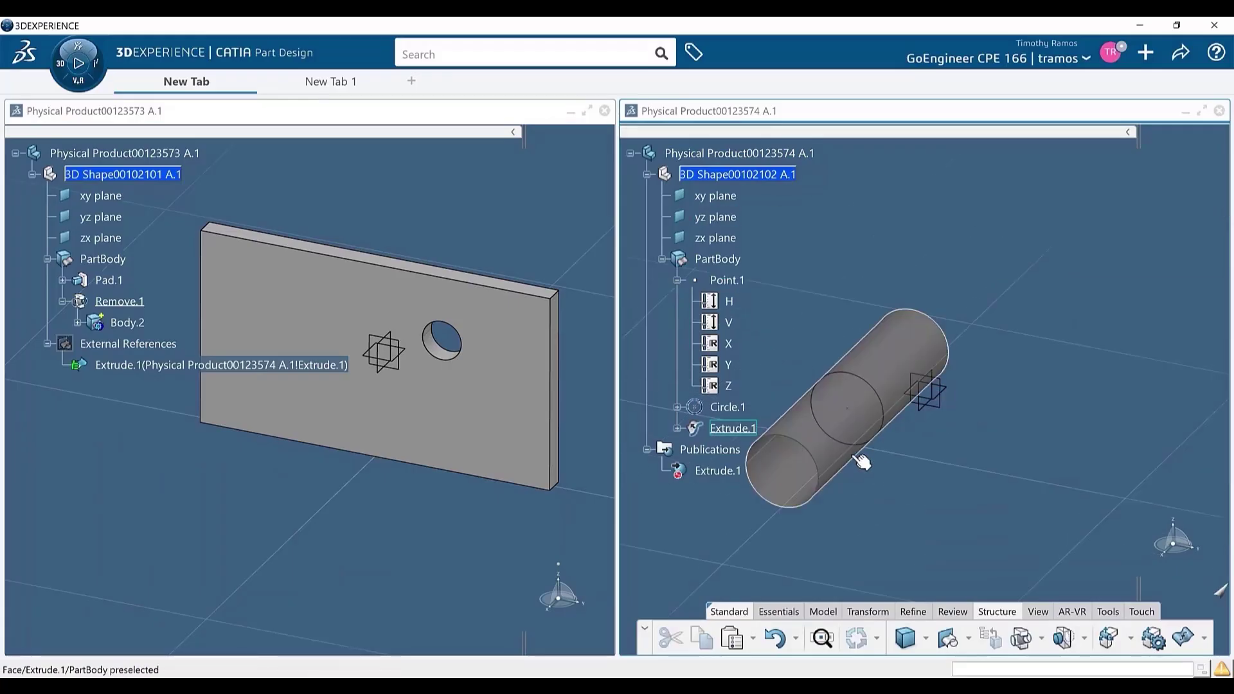
double_click(726, 406)
key(Return)
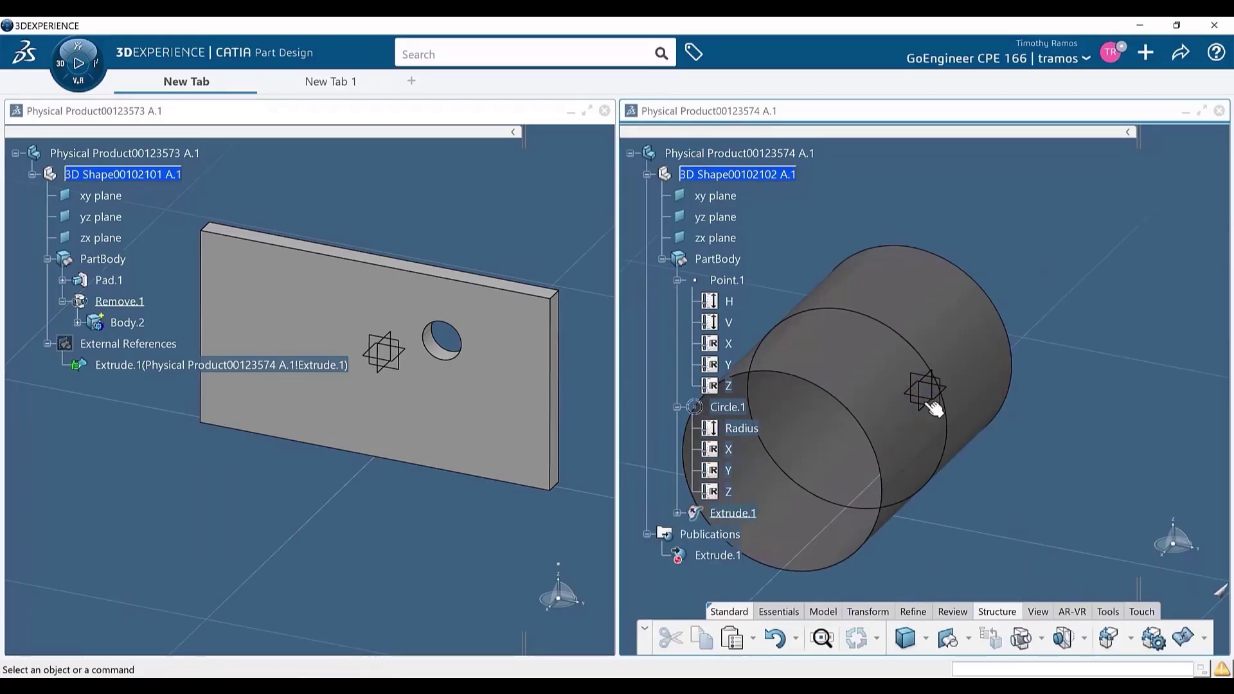
click(118, 172)
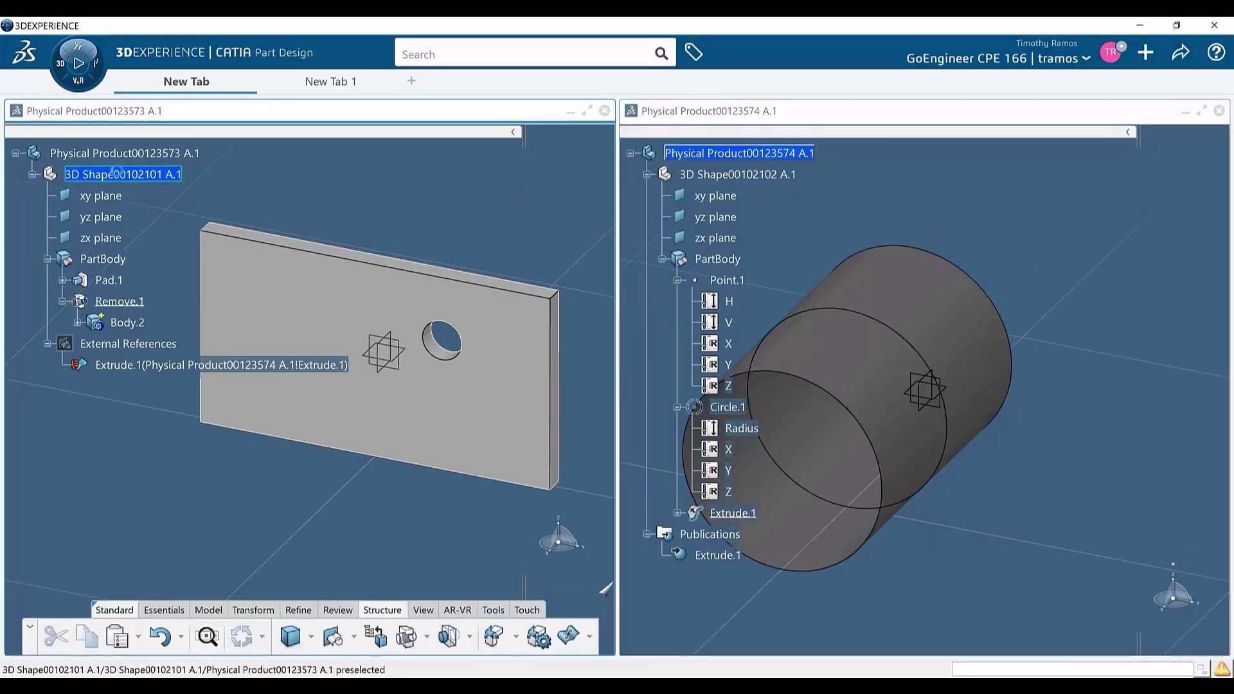
Review the plate part's links and relations and show the Body.2 cylinder
click(493, 610)
click(470, 622)
key(Escape)
right_click(103, 329)
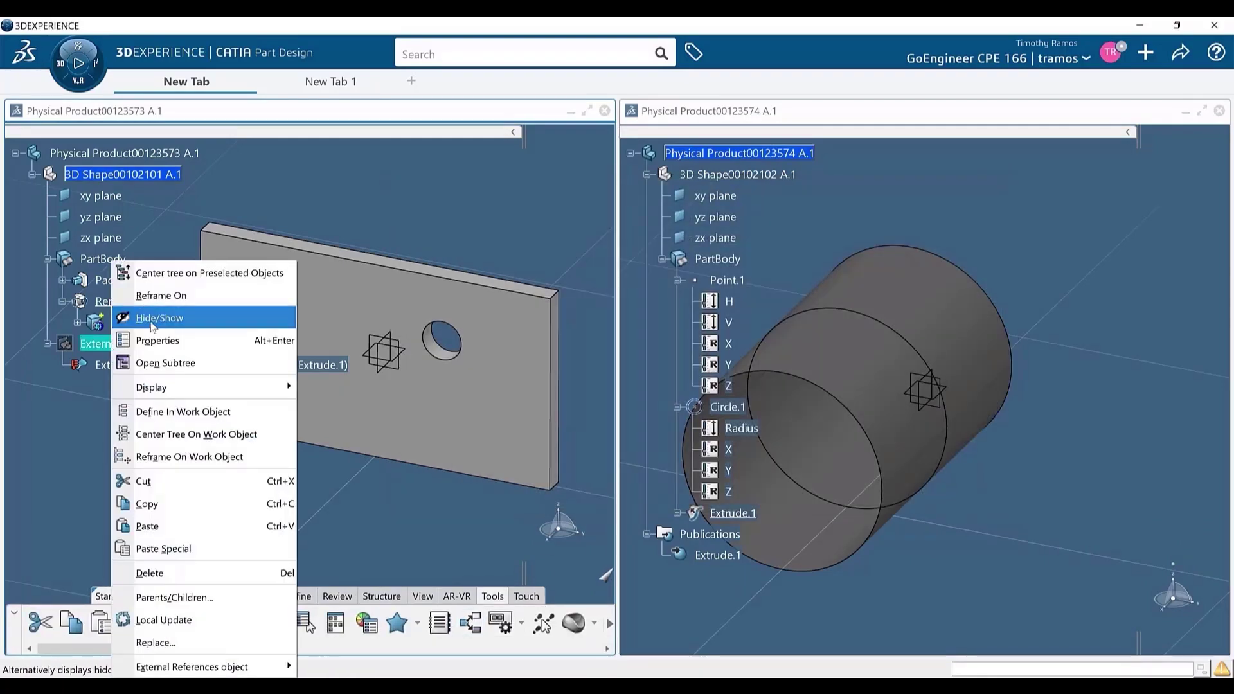
click(155, 105)
click(470, 622)
key(Escape)
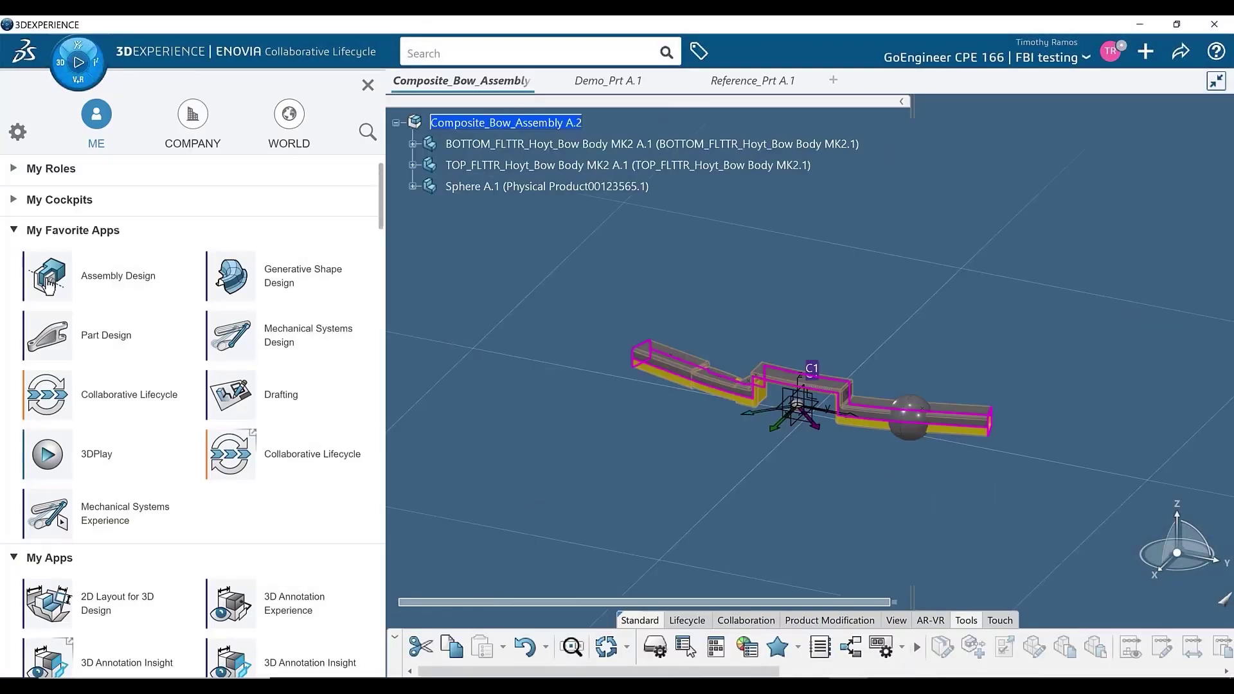
Open the bow in Assembly Design and edit the BOTTOM_FLTTR limb's 3D shape
click(48, 283)
click(27, 143)
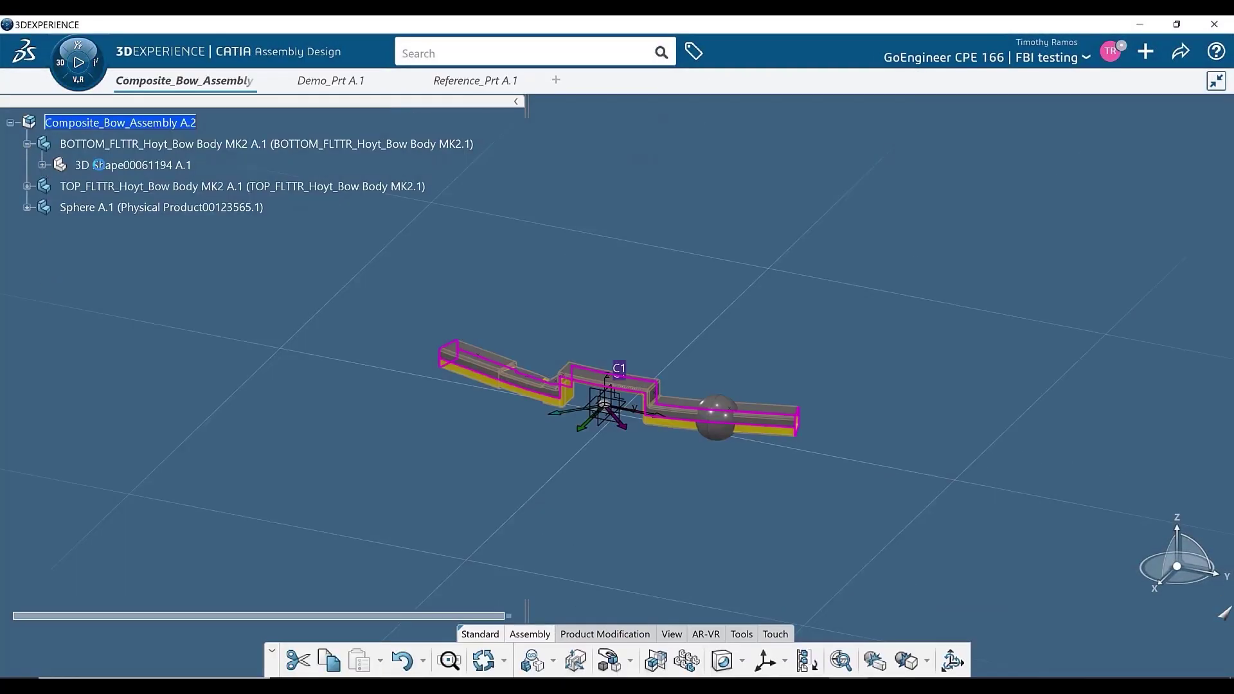
double_click(98, 165)
Rerun the recent product search and launch 3D Markup from the apps list
click(96, 76)
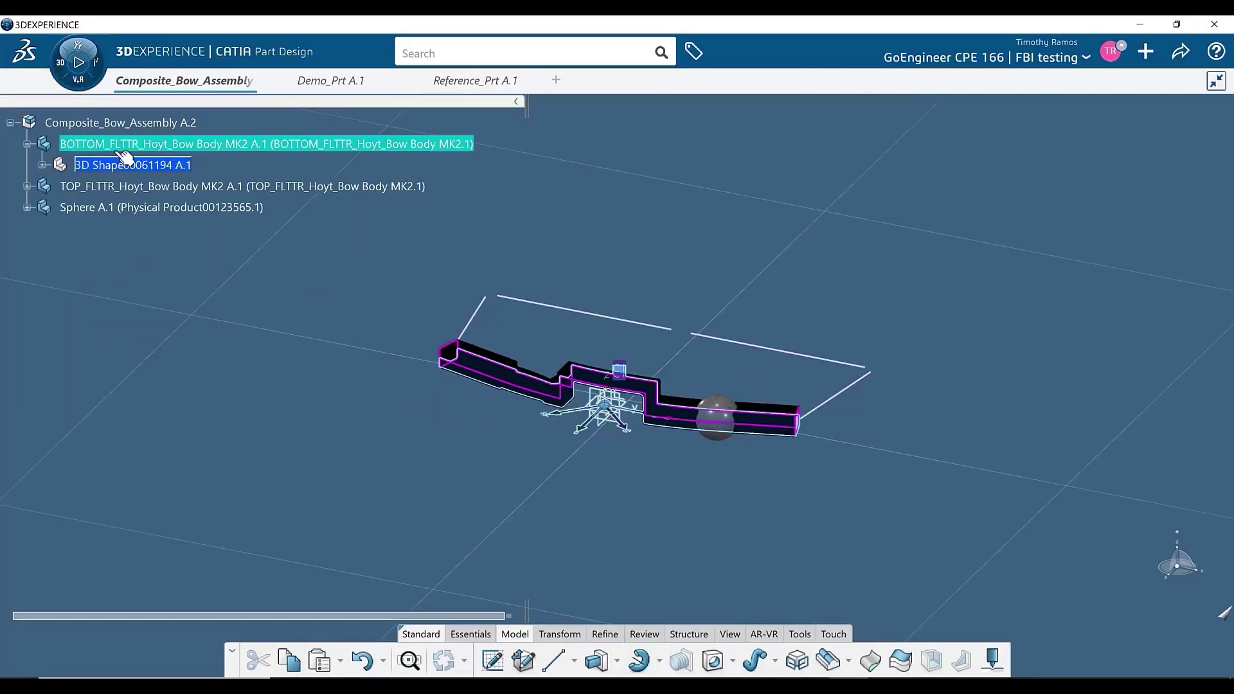
click(447, 55)
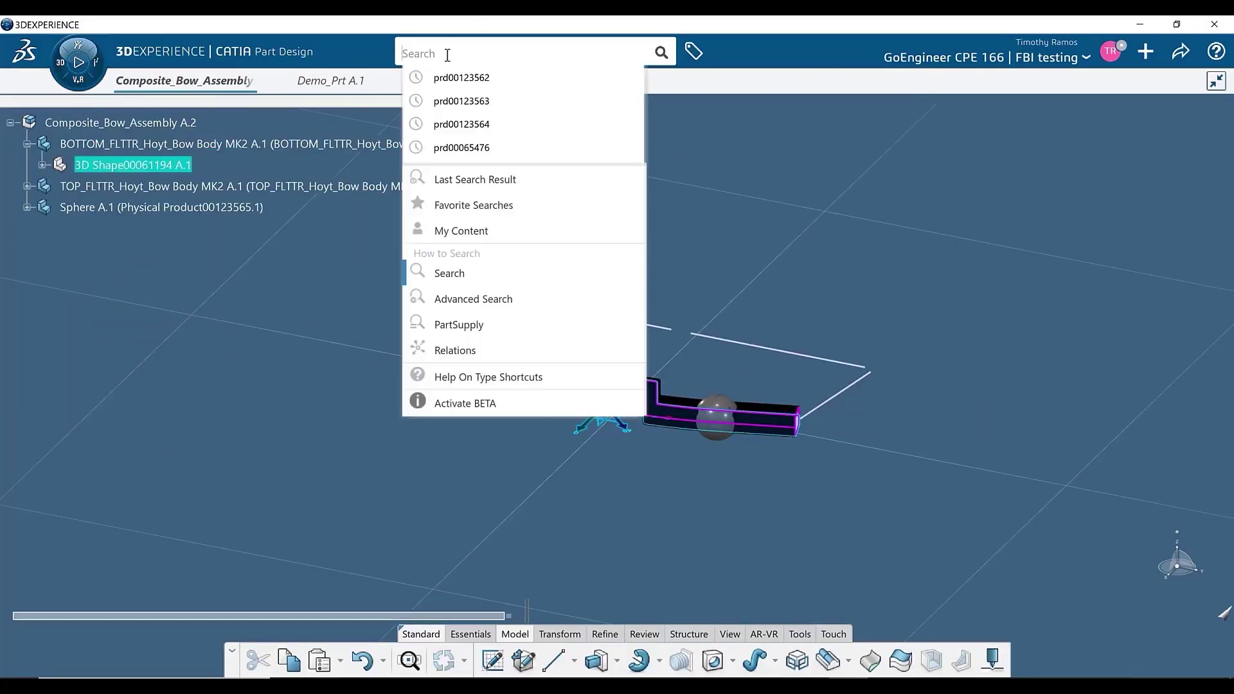
click(461, 77)
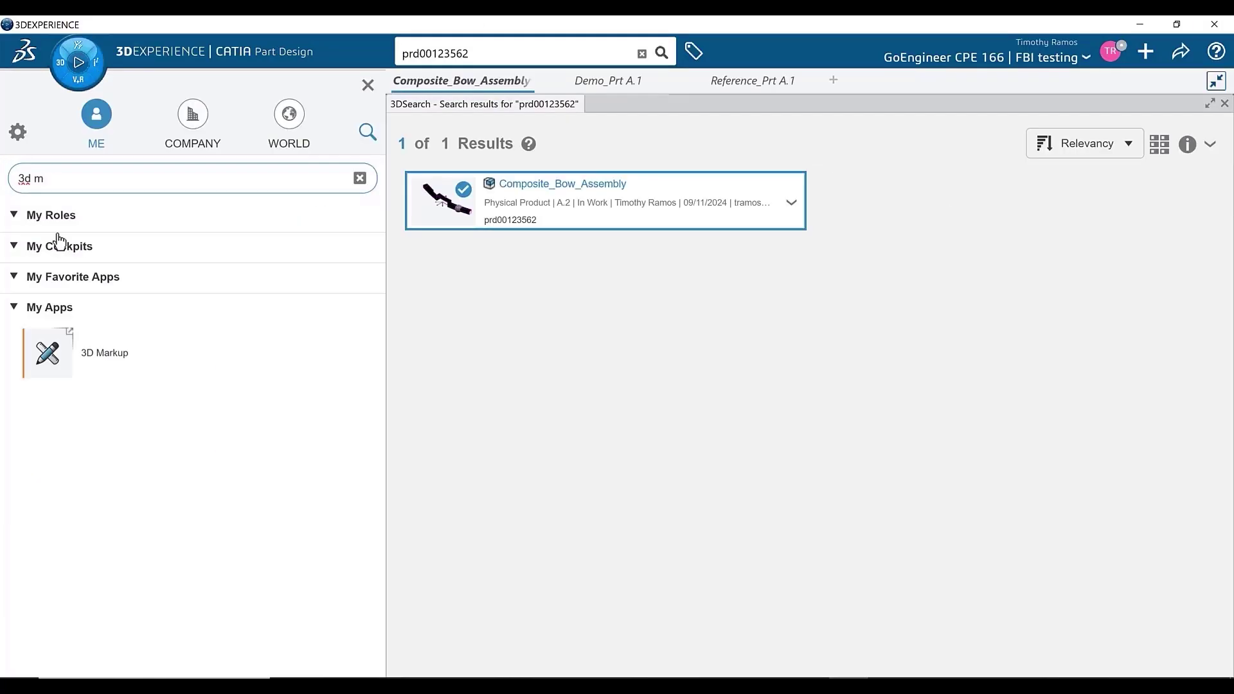
click(42, 350)
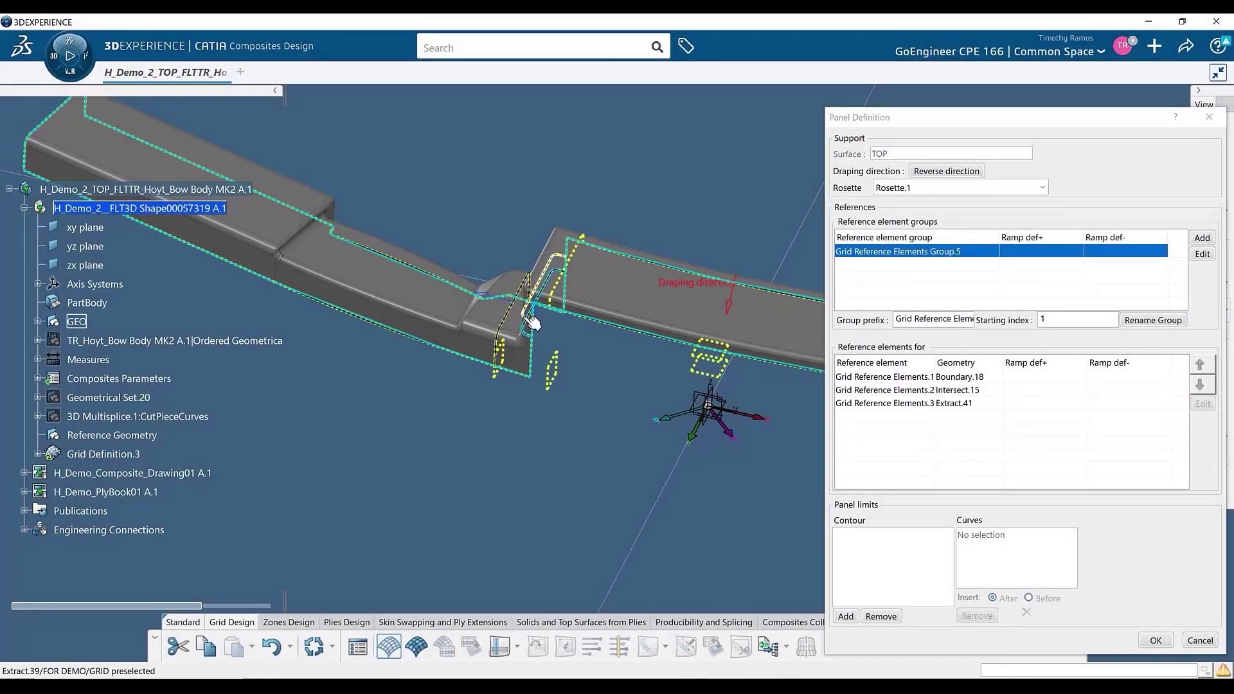
Add two more bow edges as grid reference elements and confirm the Panel Definition
middle_drag(443, 289, 263, 254)
click(592, 296)
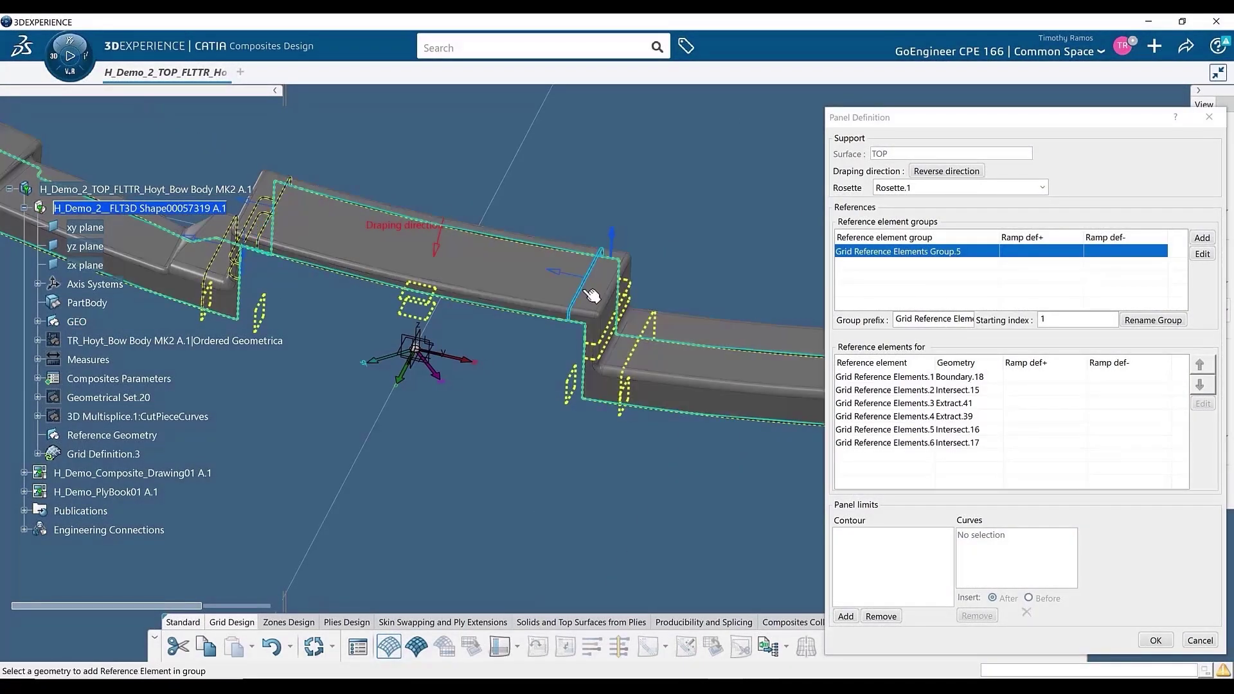
click(610, 358)
middle_drag(610, 358, 564, 347)
click(1154, 639)
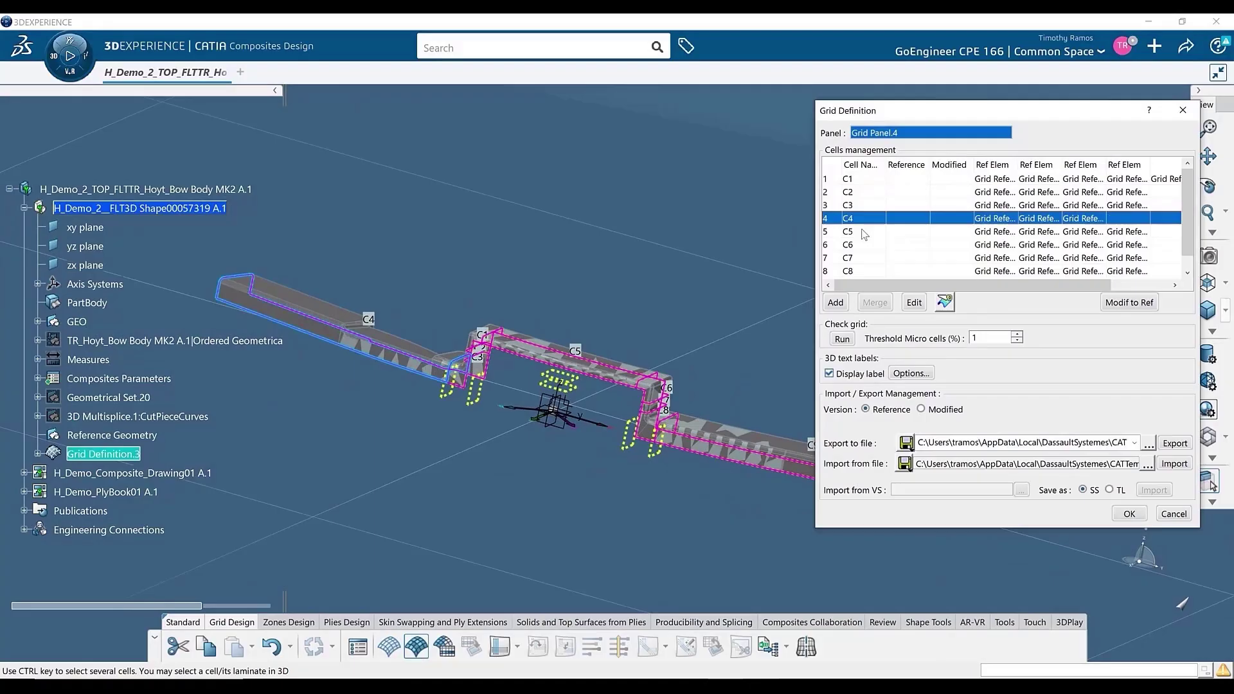
Assign laminates to grid cells C1, C2 and the next cell, then finish the grid definition
click(915, 303)
click(947, 398)
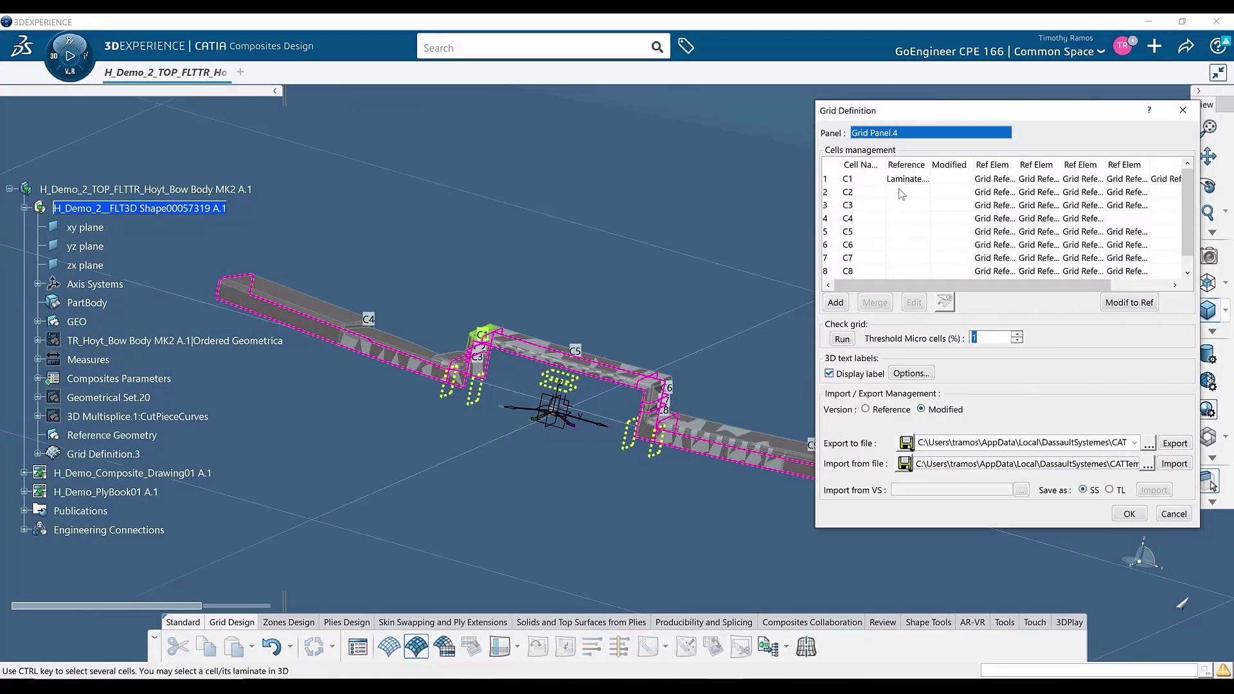
click(895, 339)
click(946, 398)
click(895, 339)
click(919, 369)
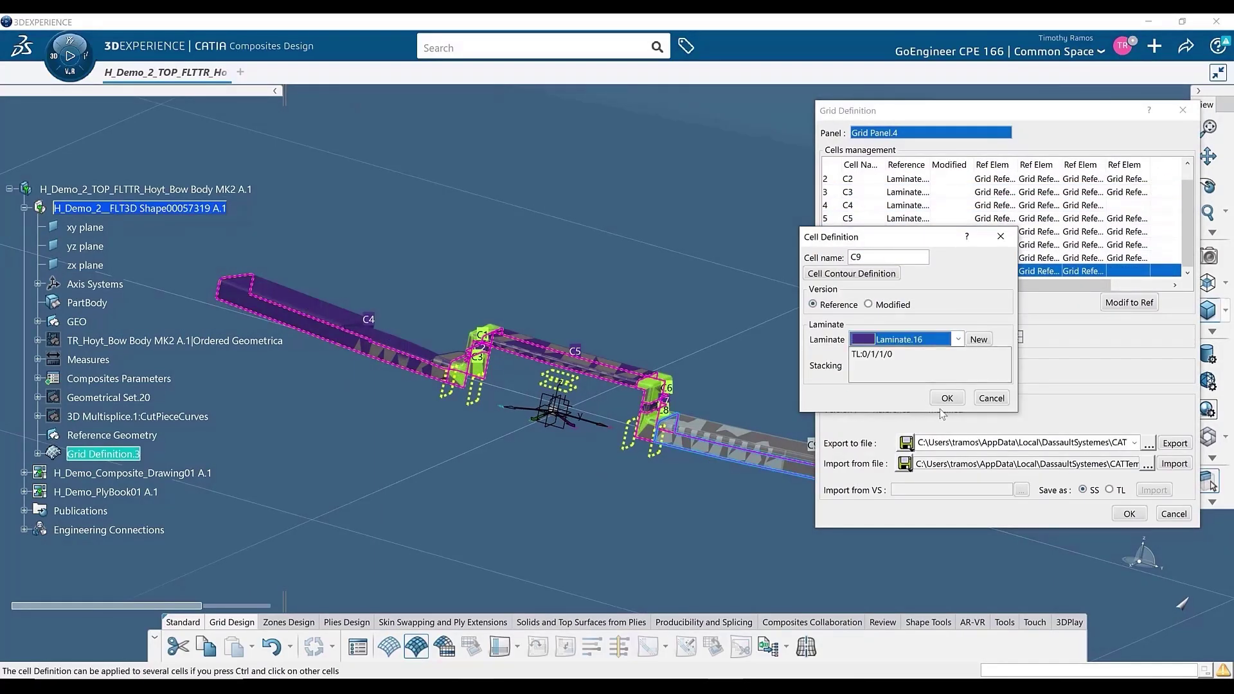
click(946, 397)
click(1129, 513)
Review Grid Definition.3 in Virtual Stacking, locating Seq.3 and listing the stacking at Ply level
middle_drag(803, 539, 728, 548)
click(103, 454)
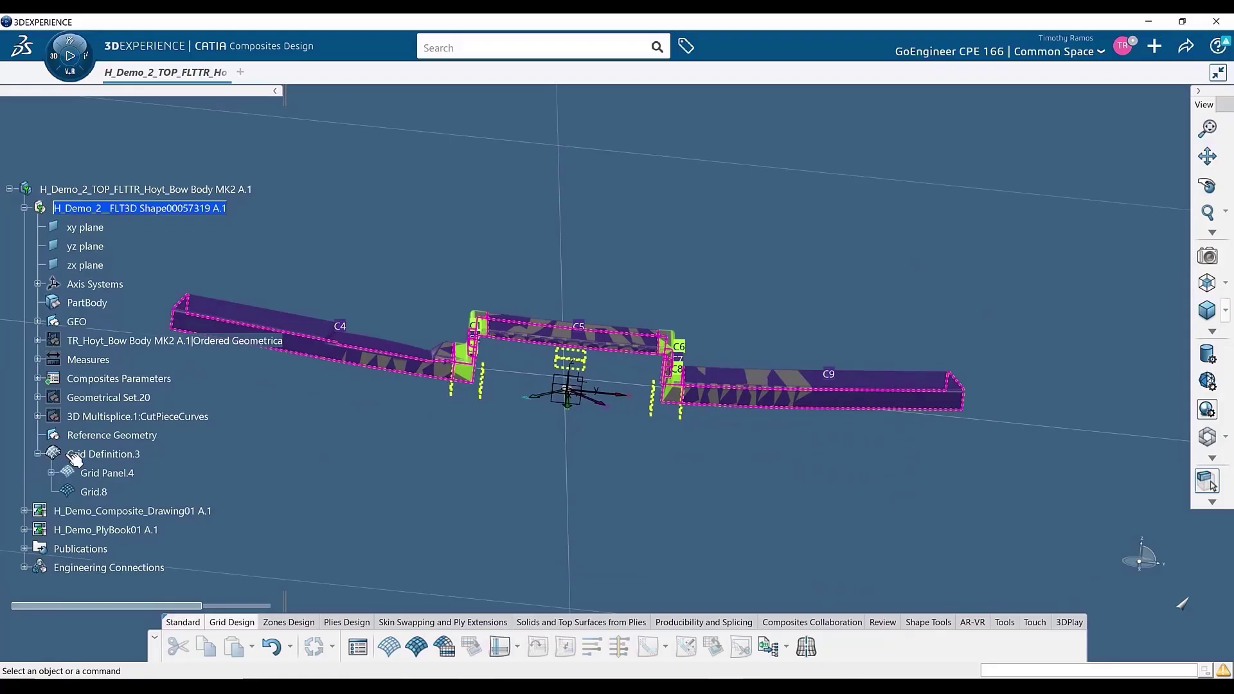
click(727, 421)
double_click(11, 19)
drag(193, 313, 804, 322)
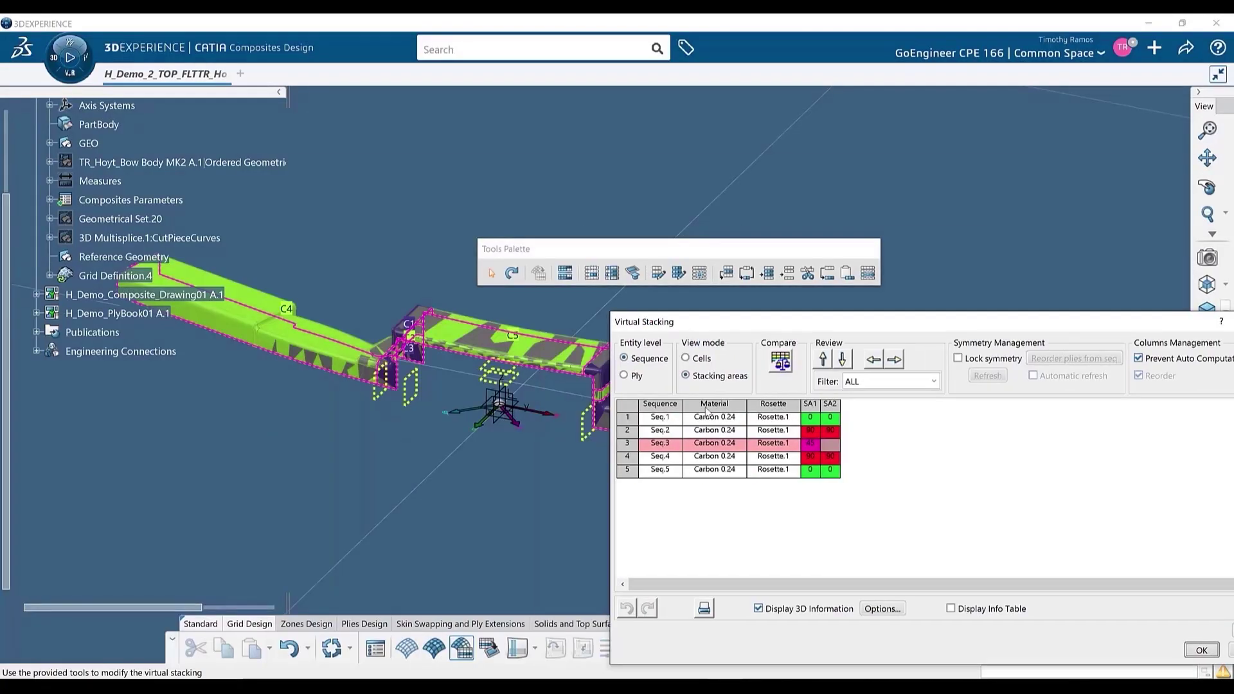
click(713, 442)
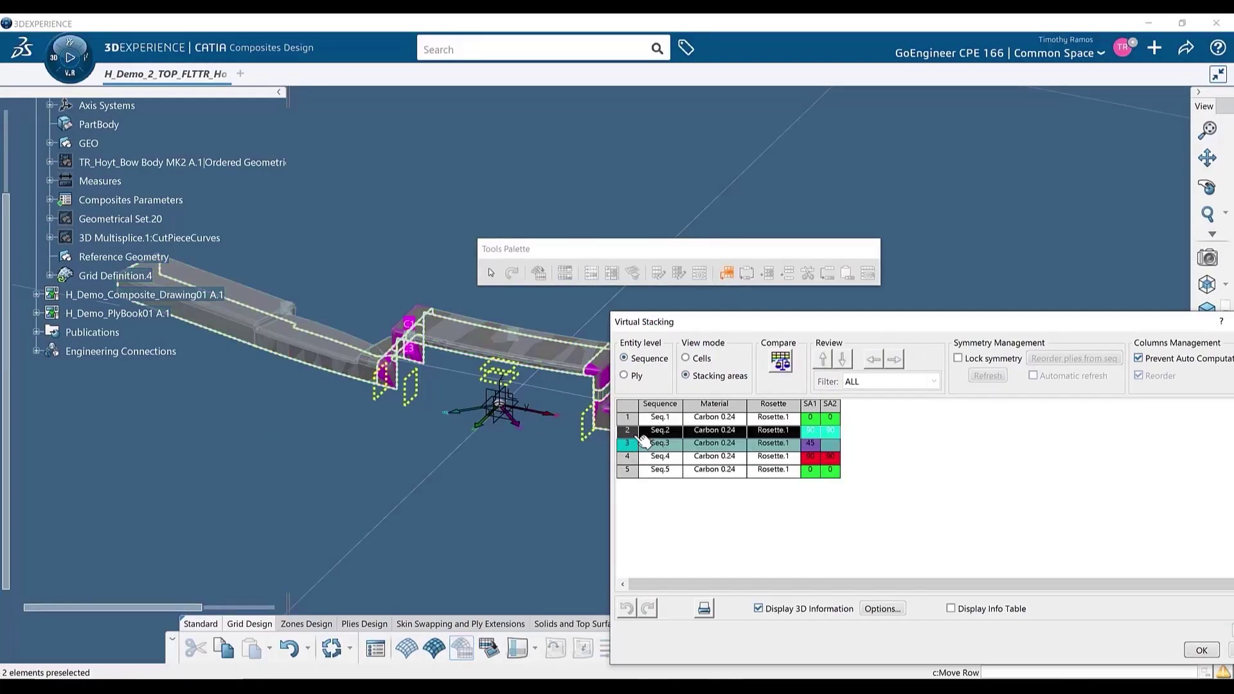
click(623, 376)
key(Down)
key(Down)
key(Down)
key(Down)
key(Down)
key(Down)
key(Down)
key(Down)
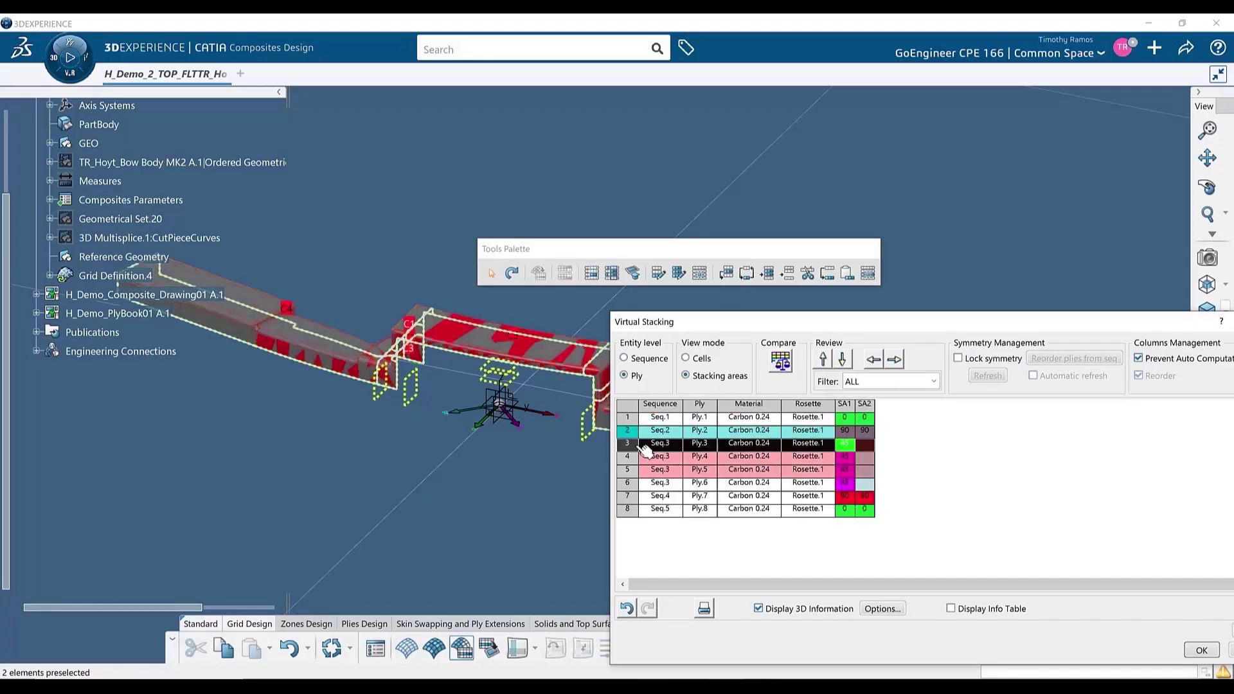
Preview Ply.1's hand-layup producibility result and start a dart at Point.20
click(1220, 529)
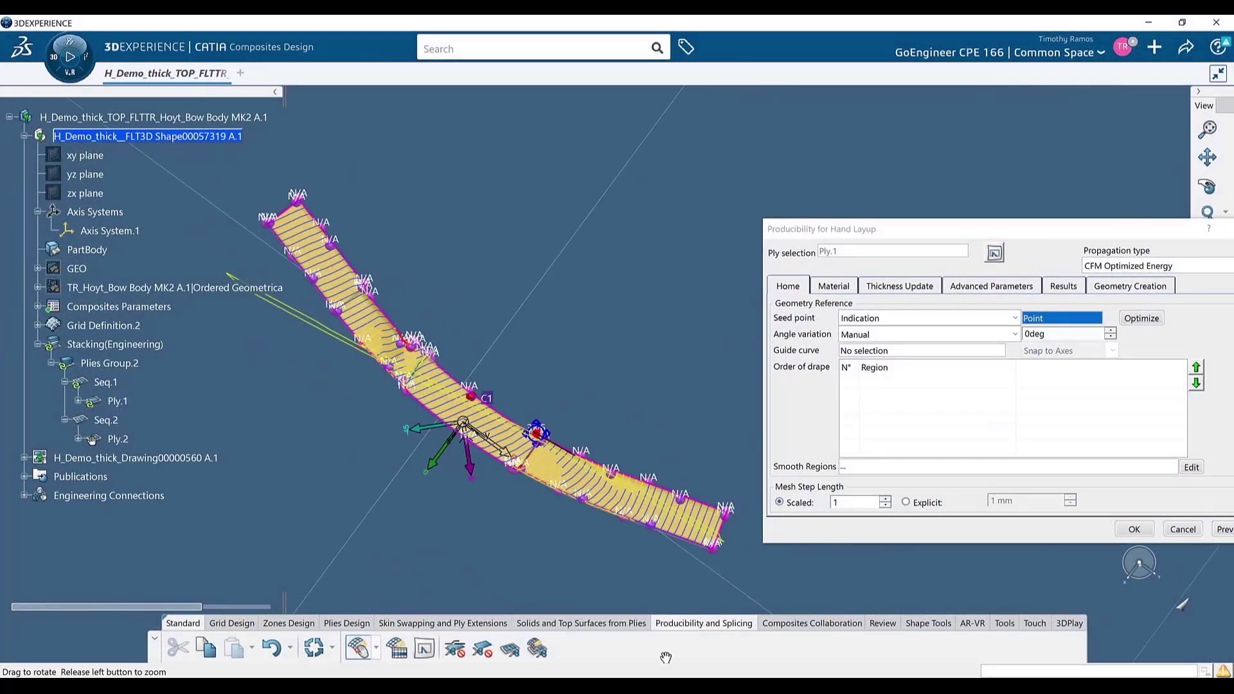
click(1063, 288)
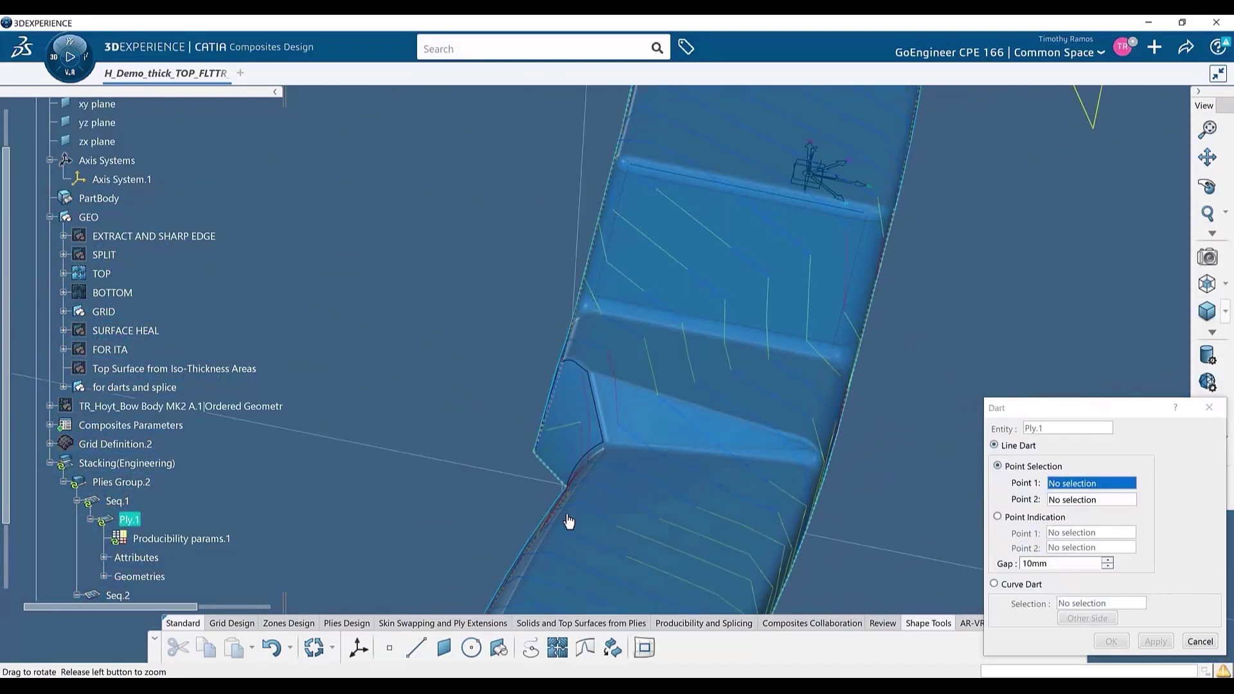
click(66, 387)
click(135, 426)
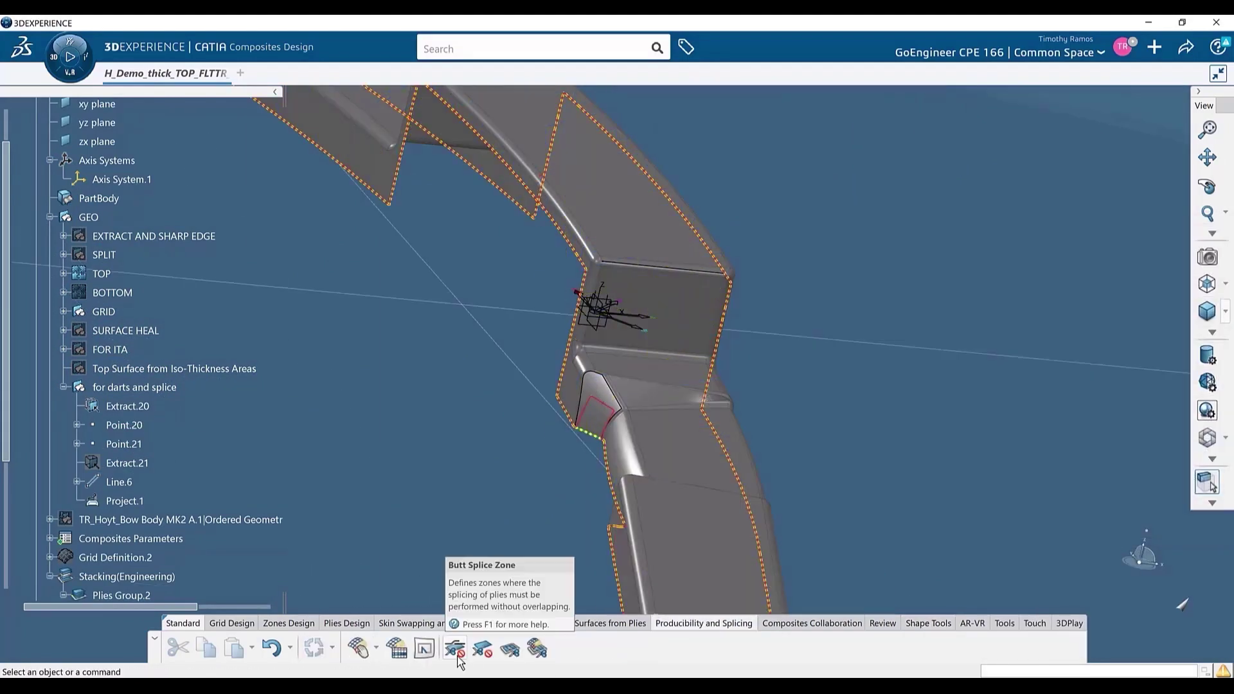
Set up a 3D Multi Splice on Ply.1 with Project.1 as the splicing curve
click(510, 648)
click(131, 479)
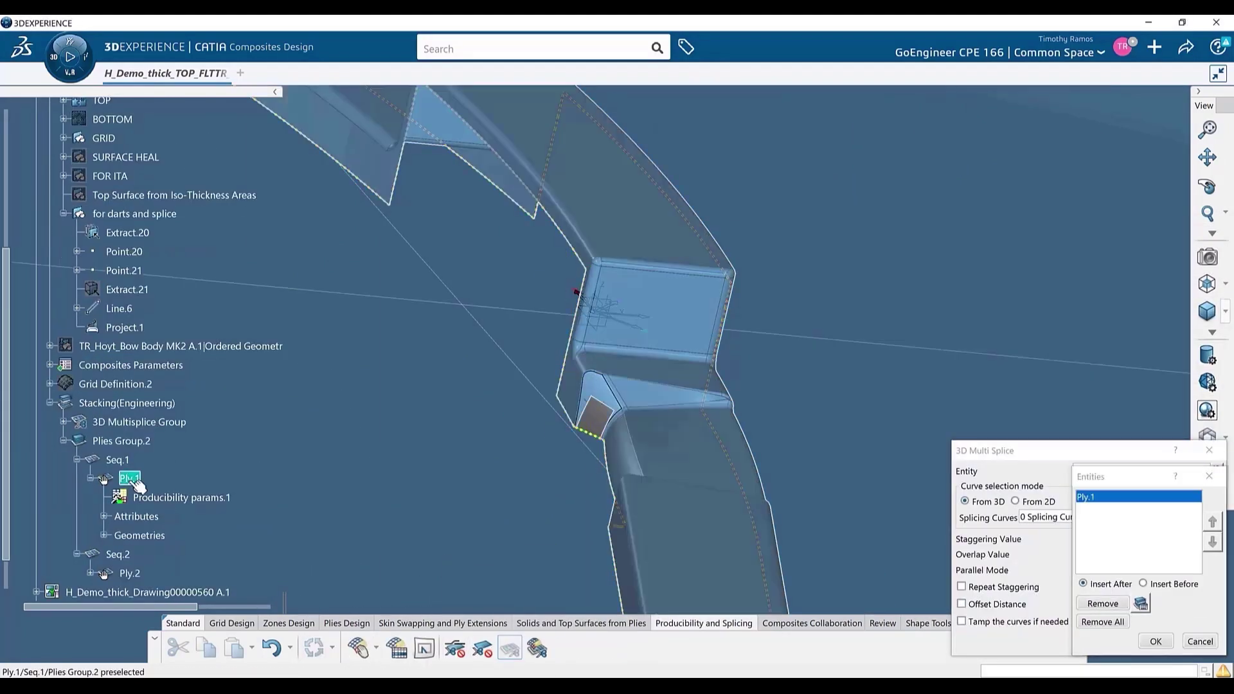
click(1155, 642)
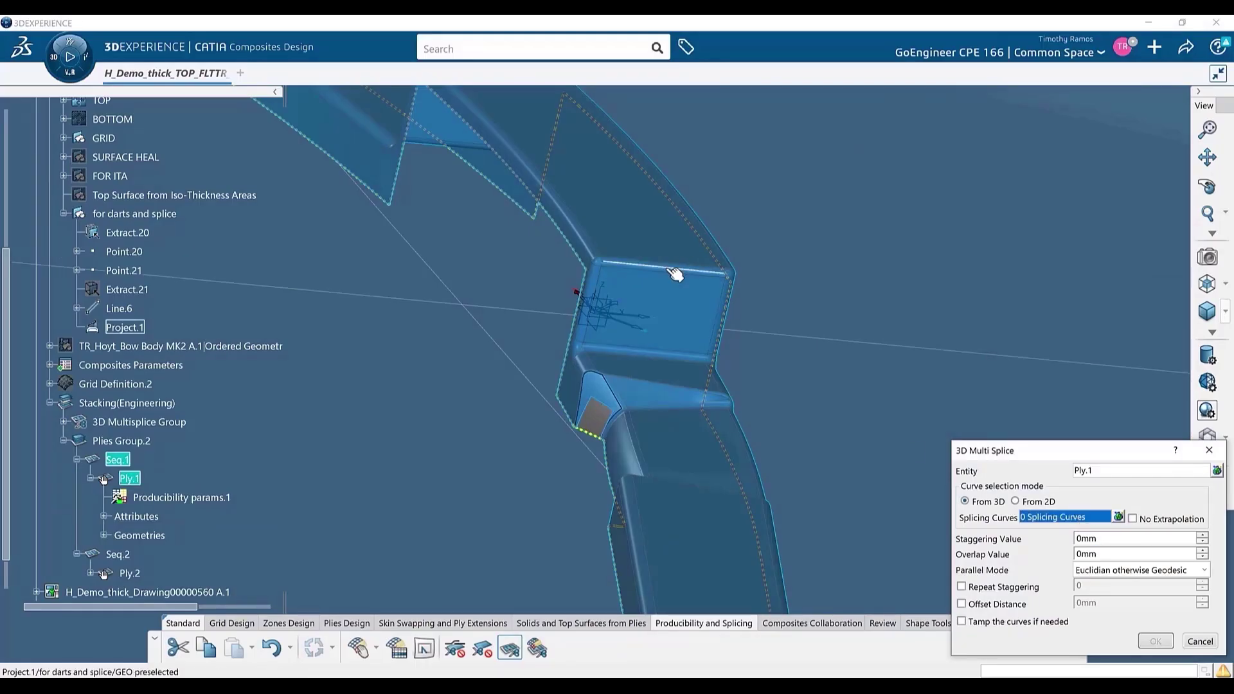
click(674, 272)
Run the Ply.1 splice, then orbit the bow and slide the clipping plane through the plies
click(1157, 641)
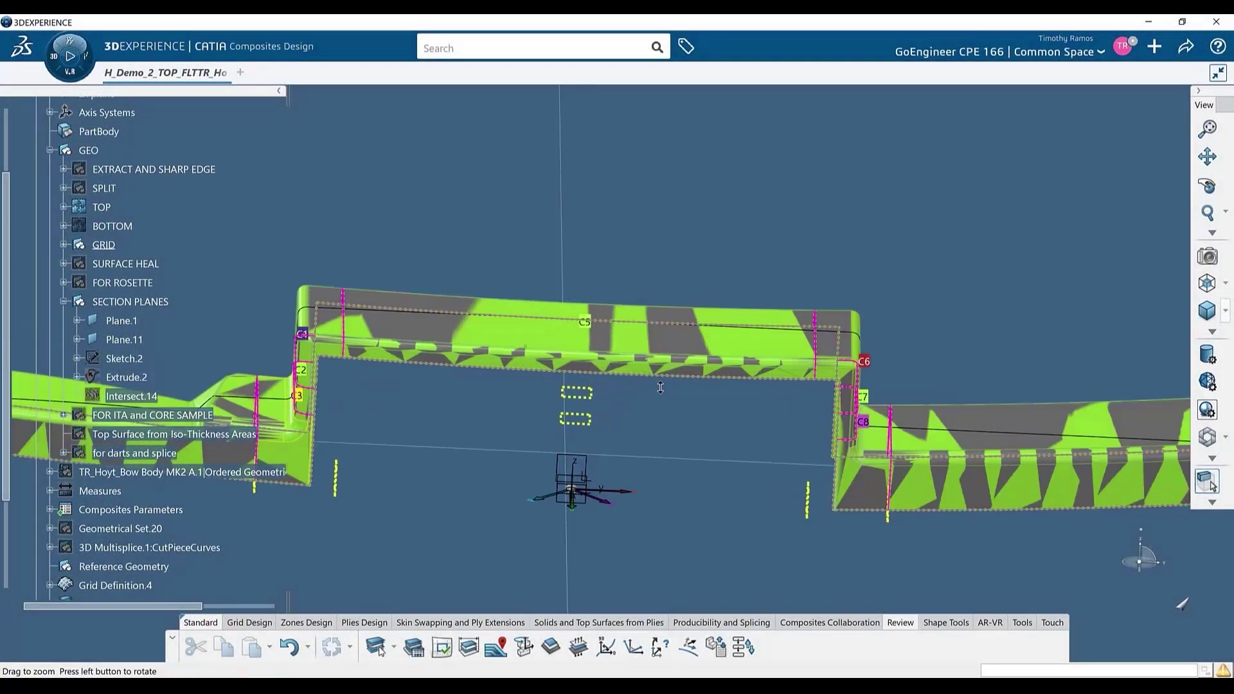
middle_drag(533, 375, 550, 331)
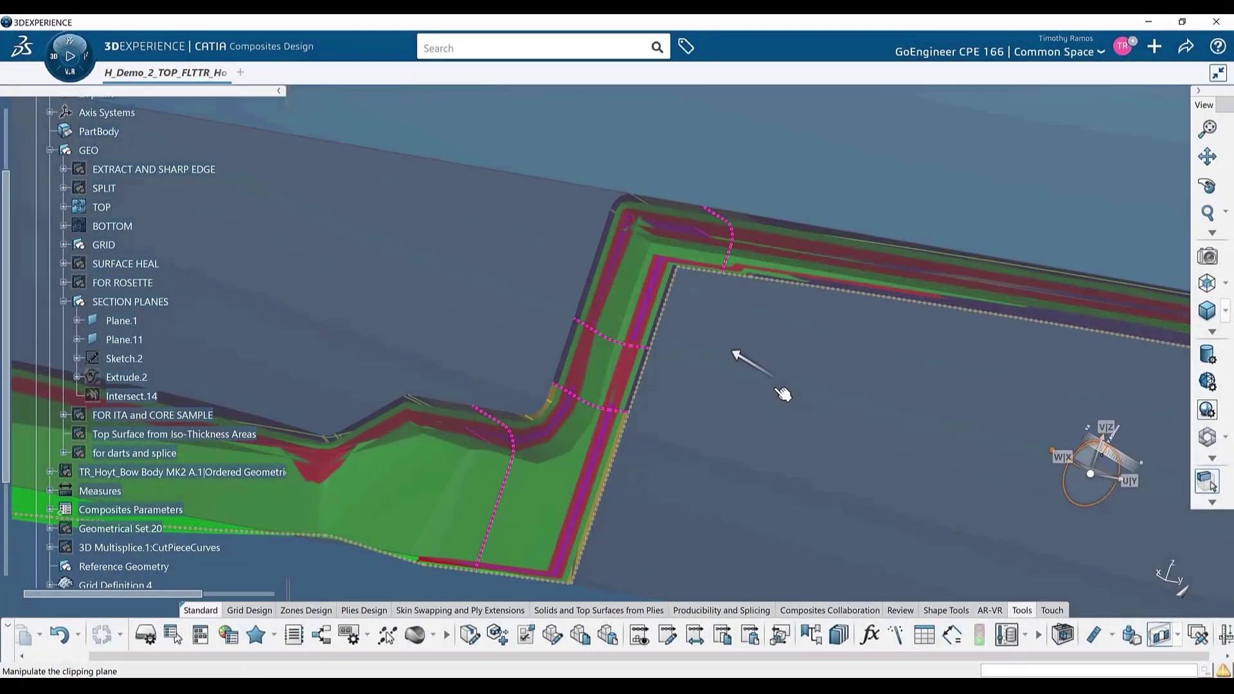
drag(783, 394, 699, 380)
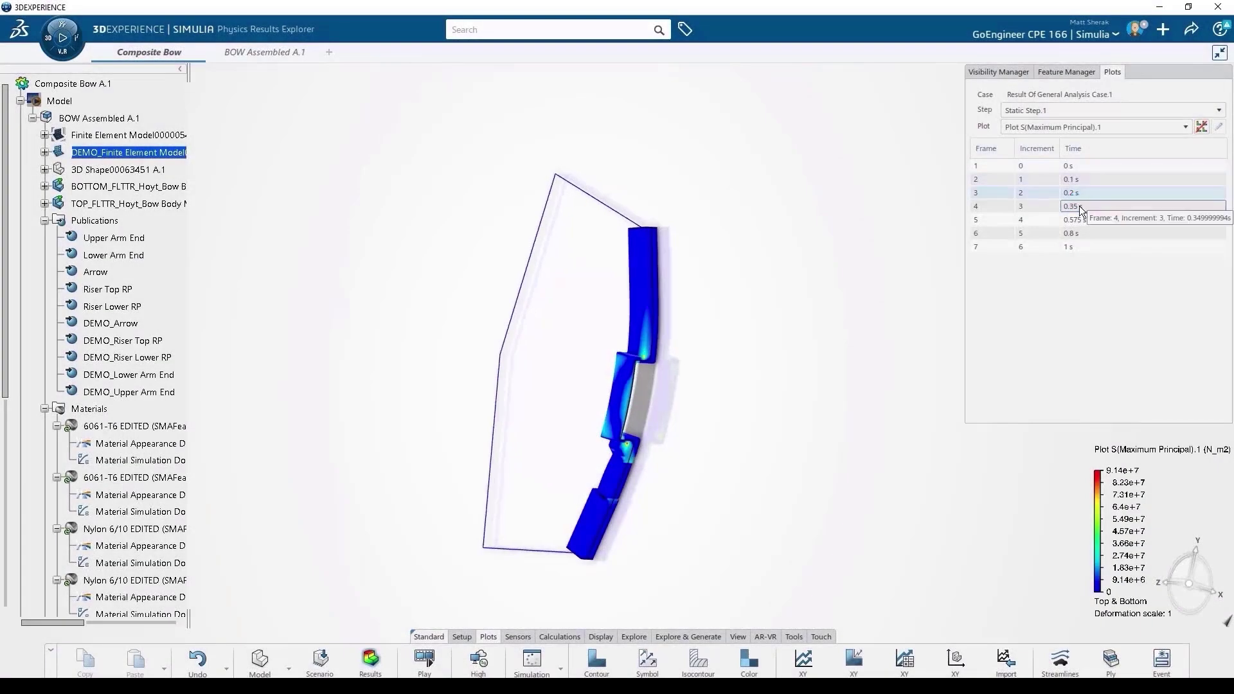
Cycle through stress frames 2 to 6 several times, ending on the 0.8 s frame
click(1078, 205)
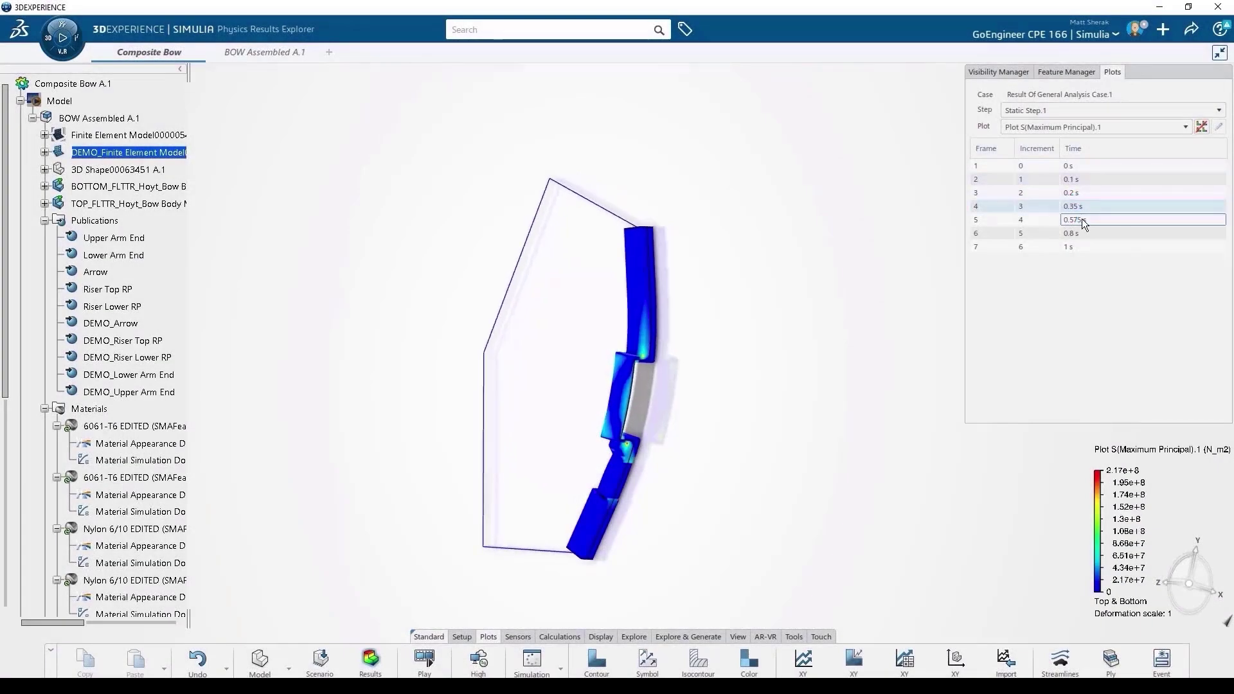
click(1081, 219)
click(1076, 234)
click(1077, 179)
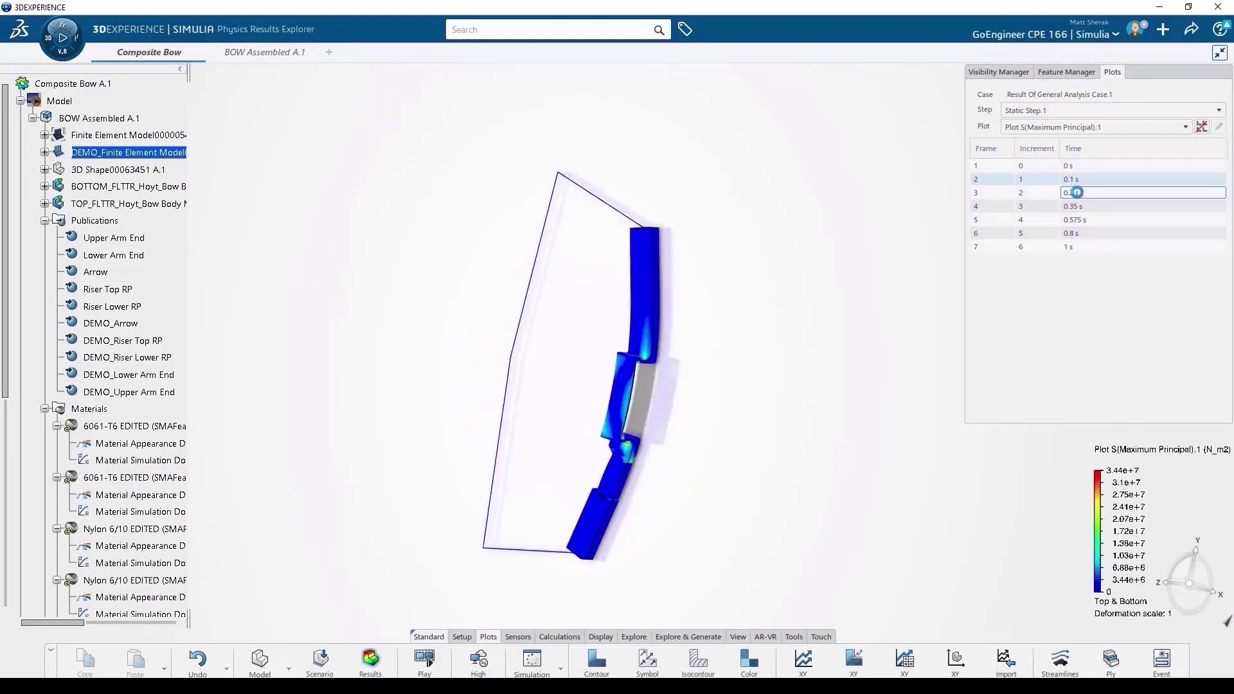
click(1081, 207)
click(1082, 219)
click(1076, 234)
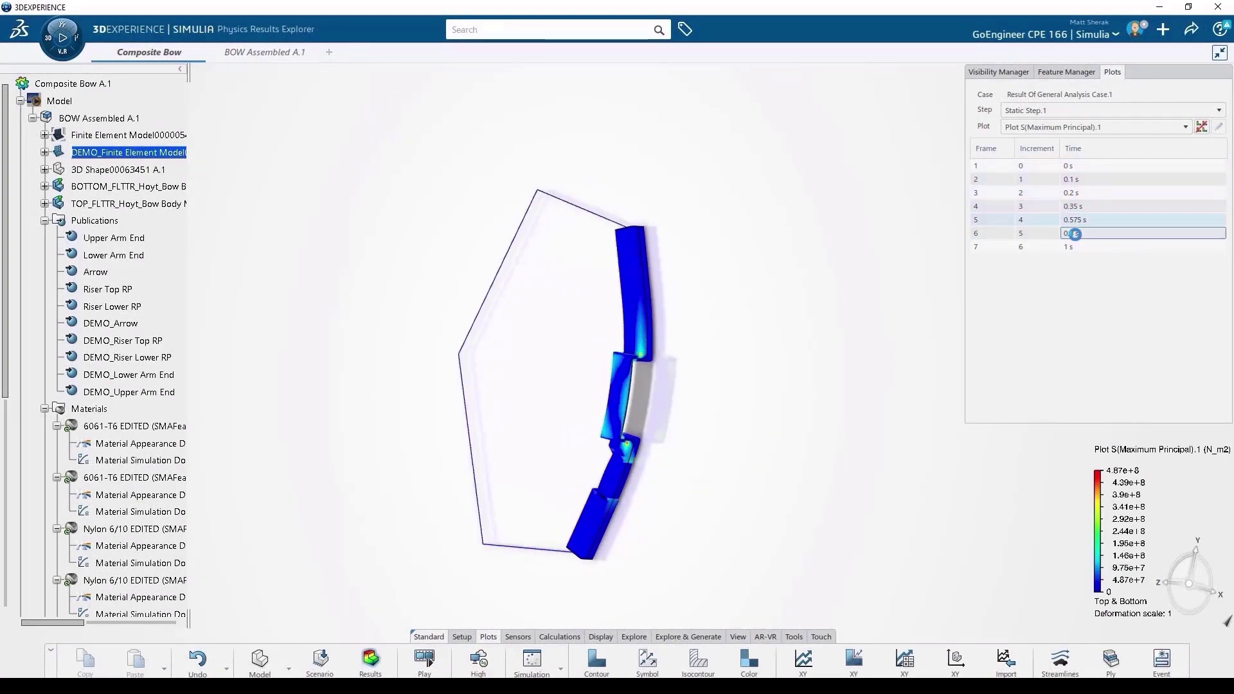
click(1077, 180)
click(1076, 192)
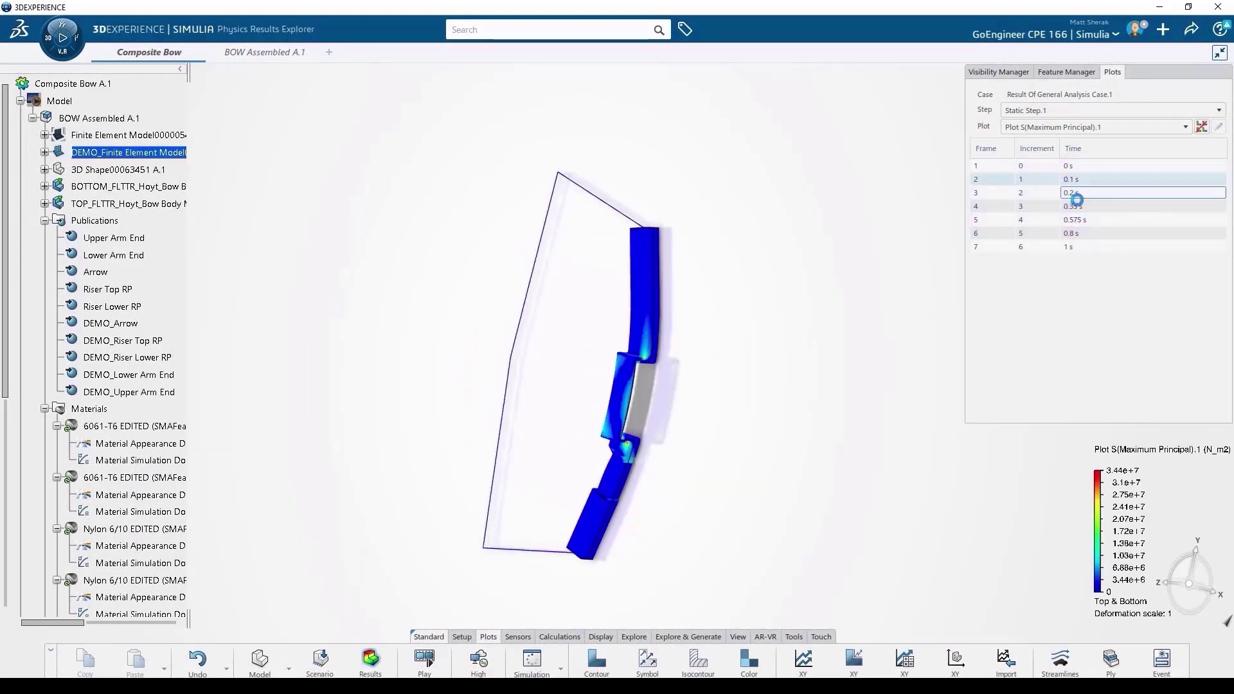
click(1081, 215)
click(1079, 232)
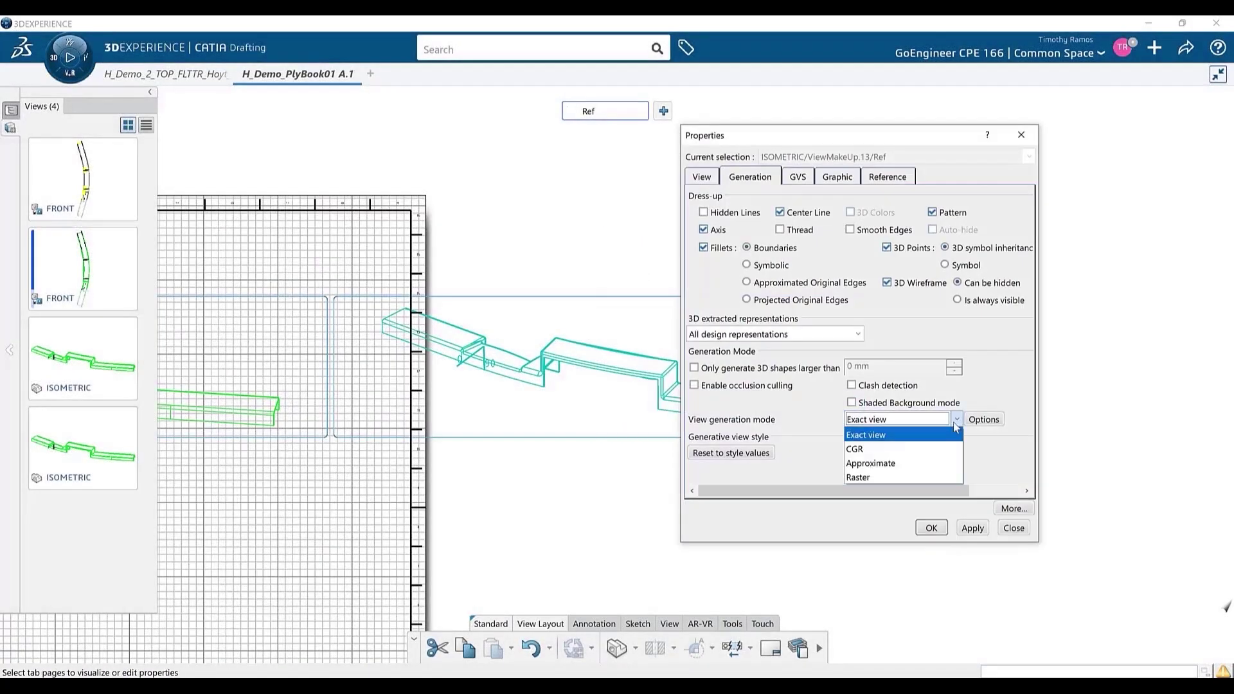
Set the isometric view's generation mode to shaded Raster and apply it
click(885, 477)
click(983, 419)
click(1198, 524)
click(1092, 536)
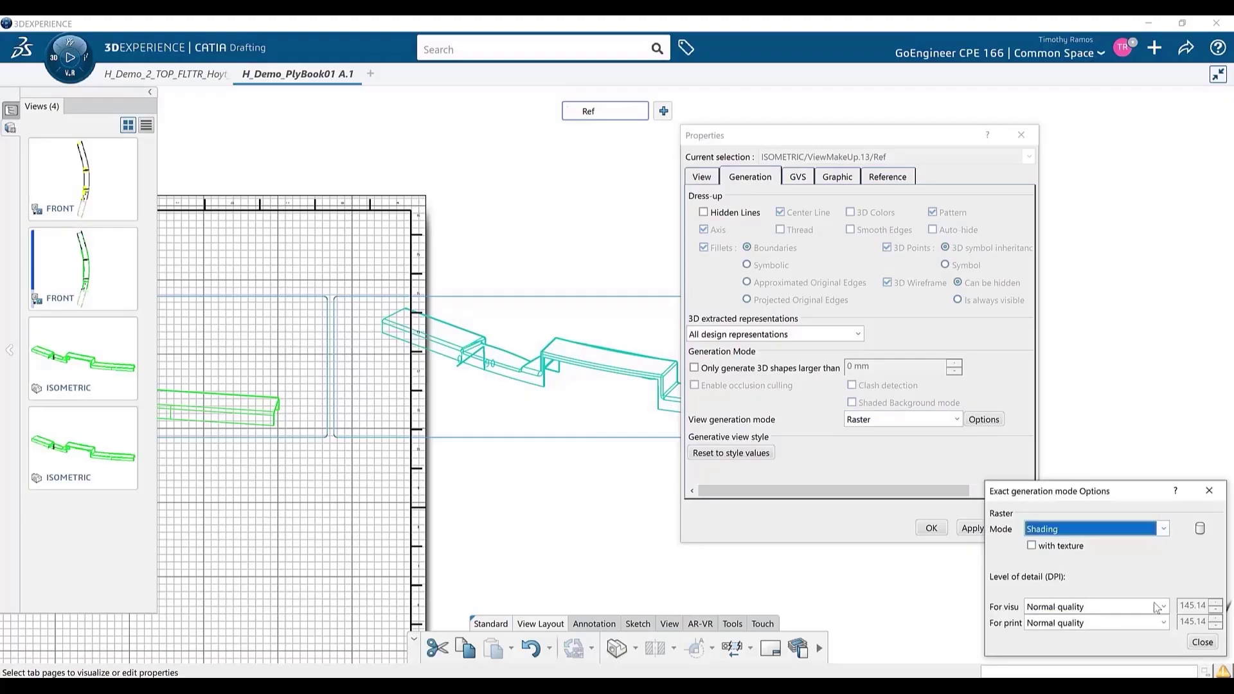
click(1203, 648)
click(972, 528)
click(931, 527)
Superimpose the shaded view on the wireframe isometric view
middle_drag(747, 514, 1114, 460)
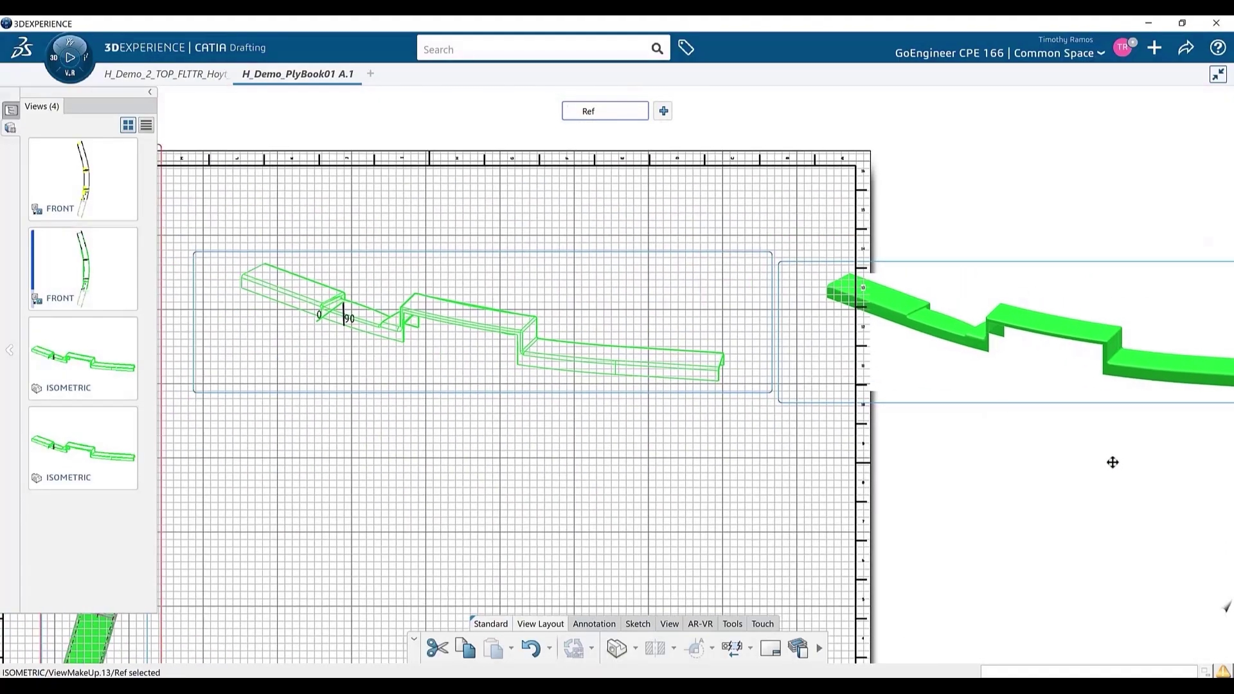
right_click(842, 400)
click(1054, 411)
click(693, 399)
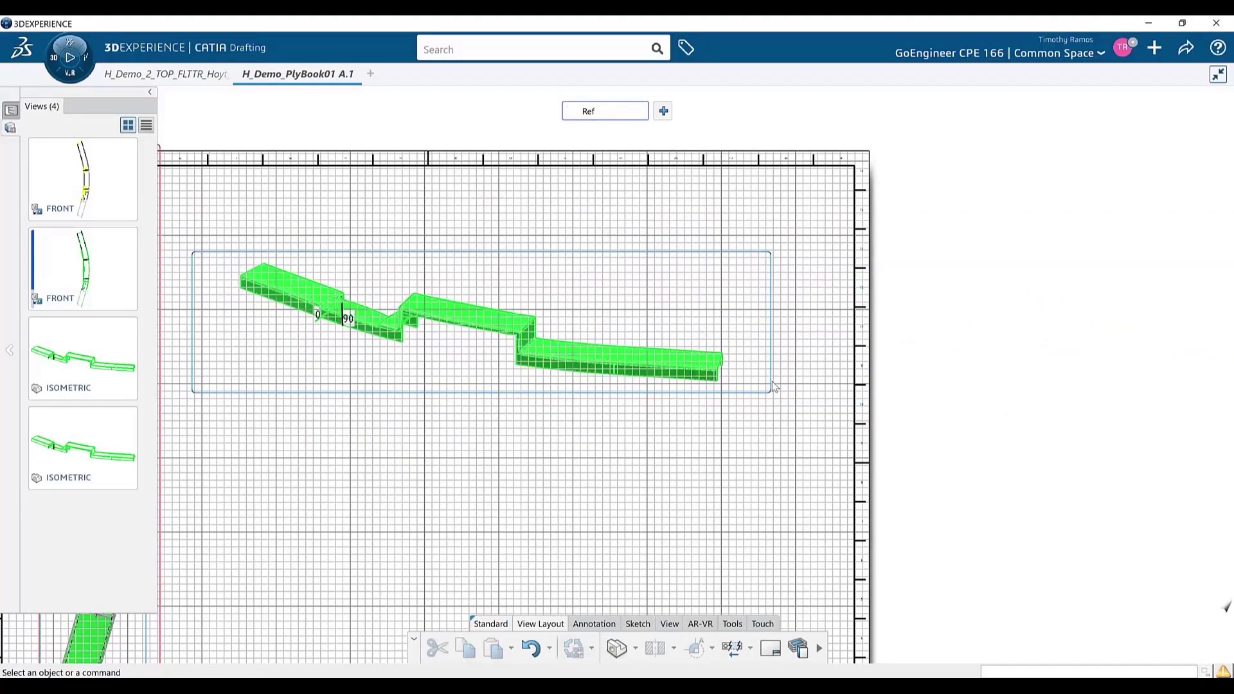
scroll(773, 381, down, 3)
Generate a ply book from the Stacking in the 3D part
click(798, 647)
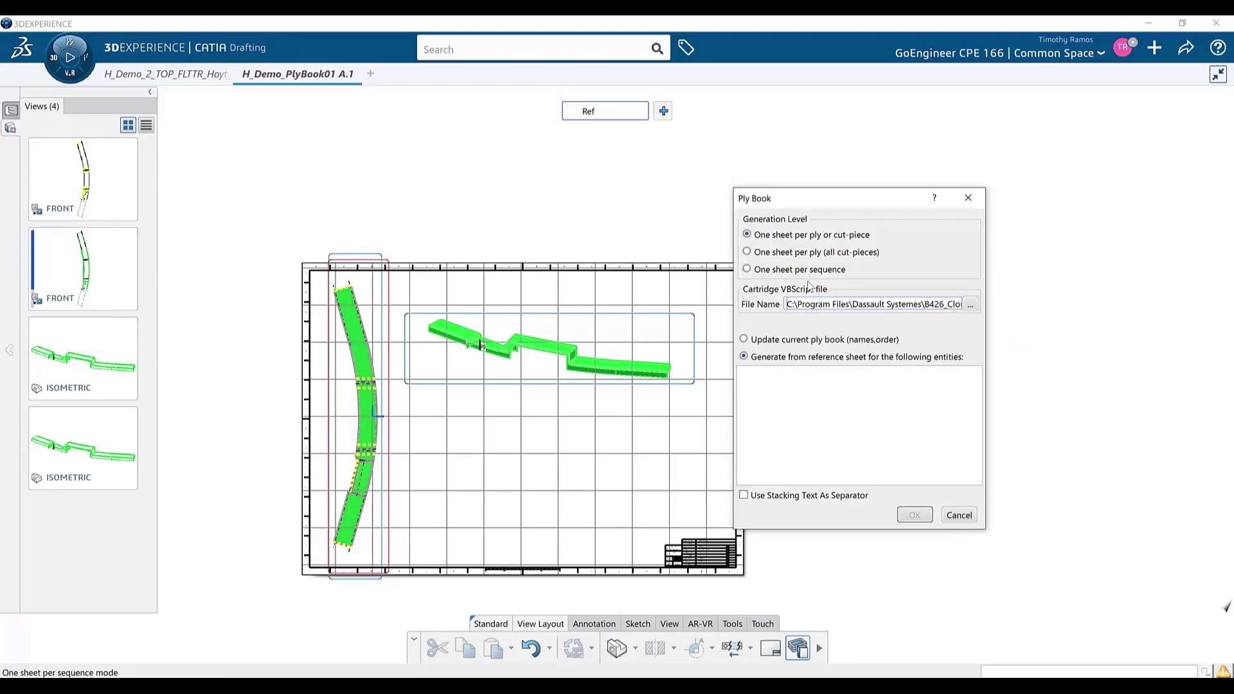
click(767, 385)
click(124, 512)
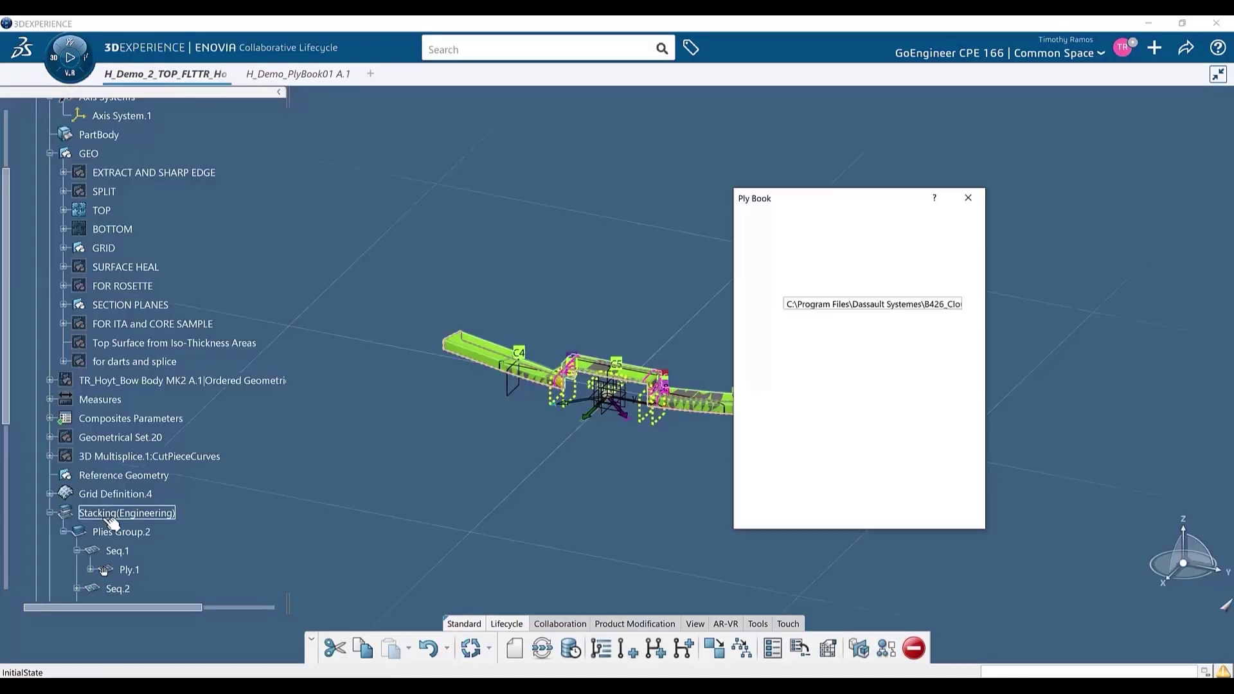
click(914, 516)
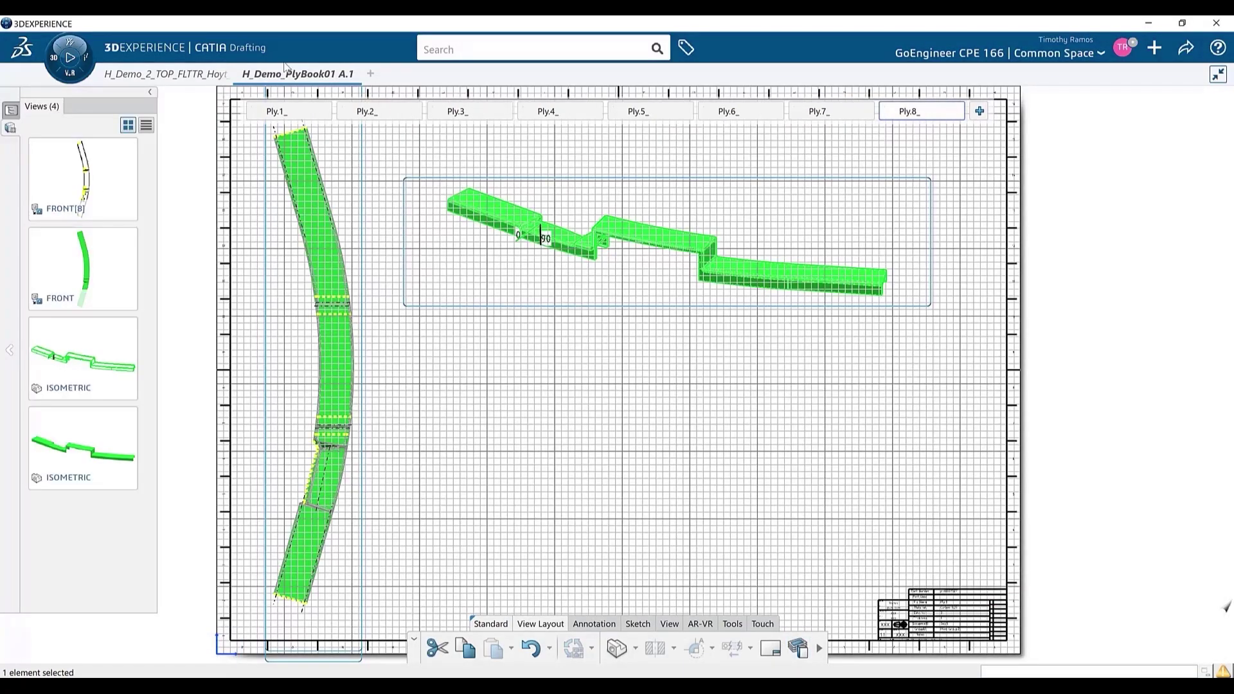
Browse the generated sheets Ply.1 through Ply.8
click(314, 110)
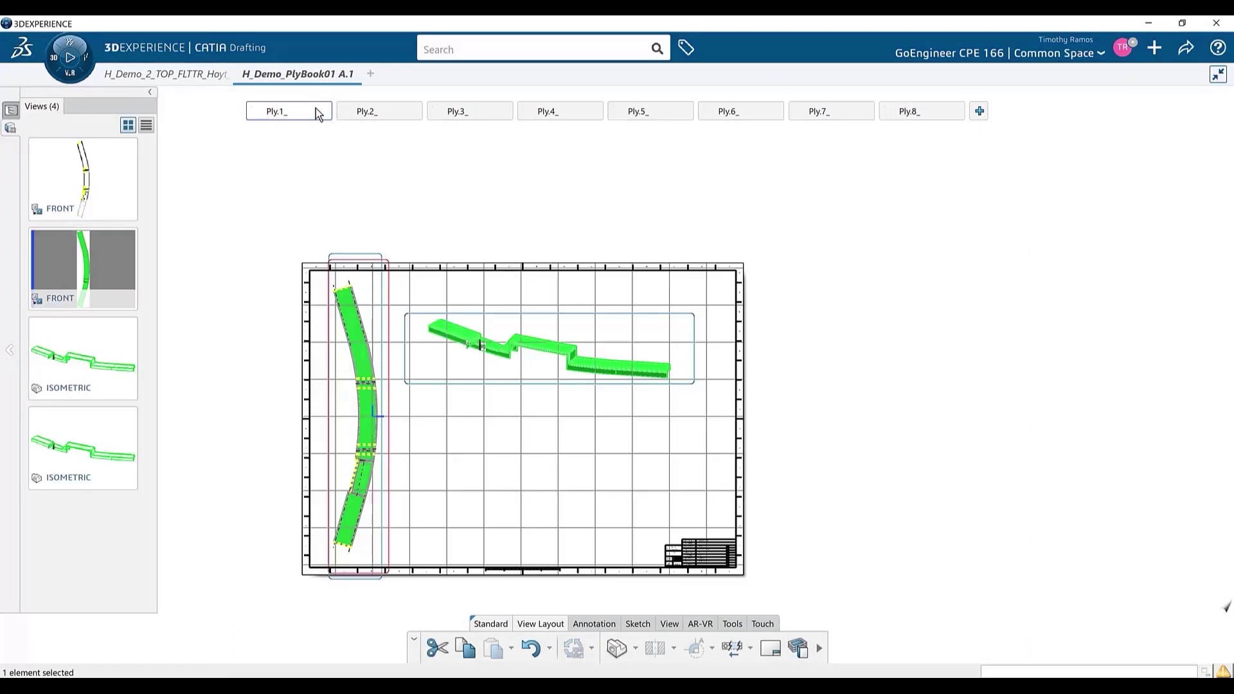
click(408, 113)
click(488, 114)
click(578, 114)
click(637, 113)
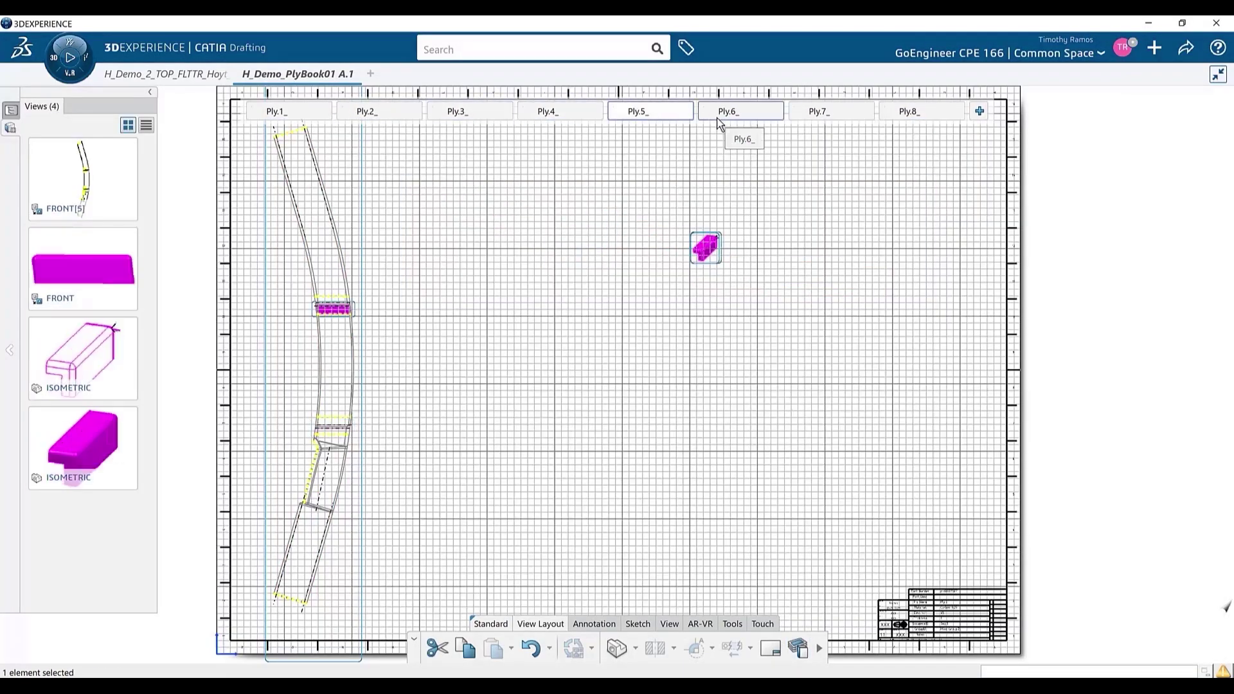
click(728, 114)
click(817, 114)
click(909, 115)
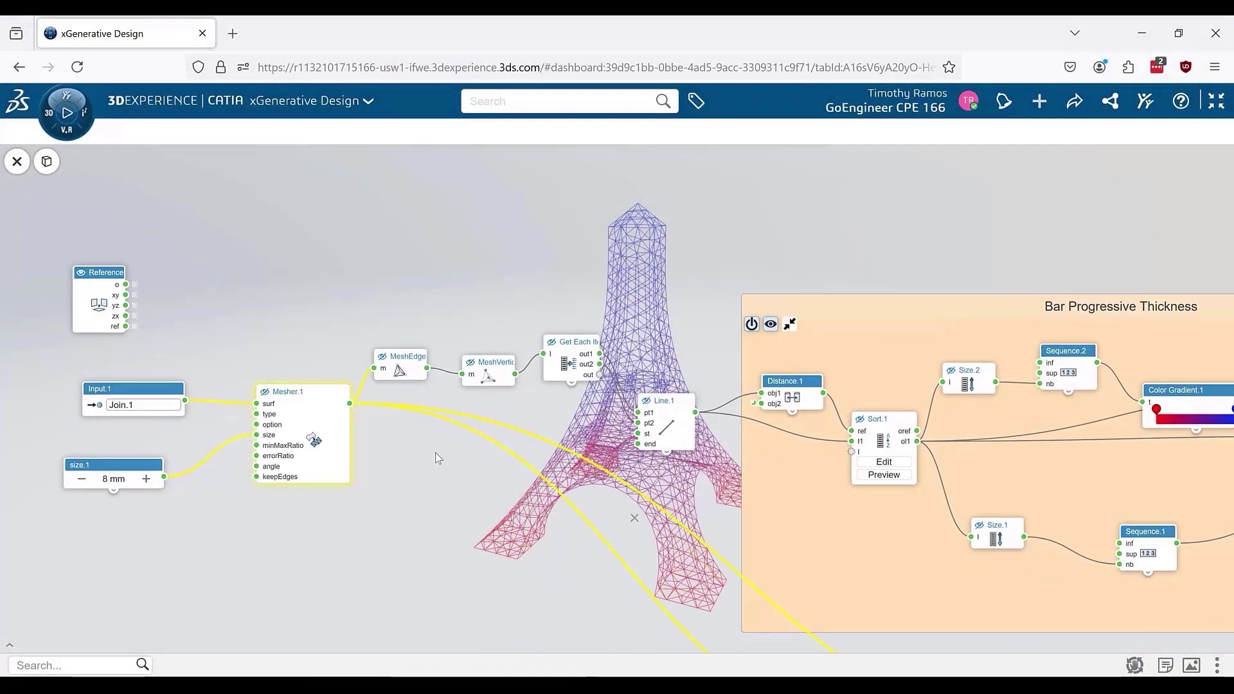
Raise the size.1 mesh size to 11 mm and shift the red Color Gradient stop
middle_drag(125, 474, 285, 554)
click(307, 548)
click(306, 548)
click(307, 548)
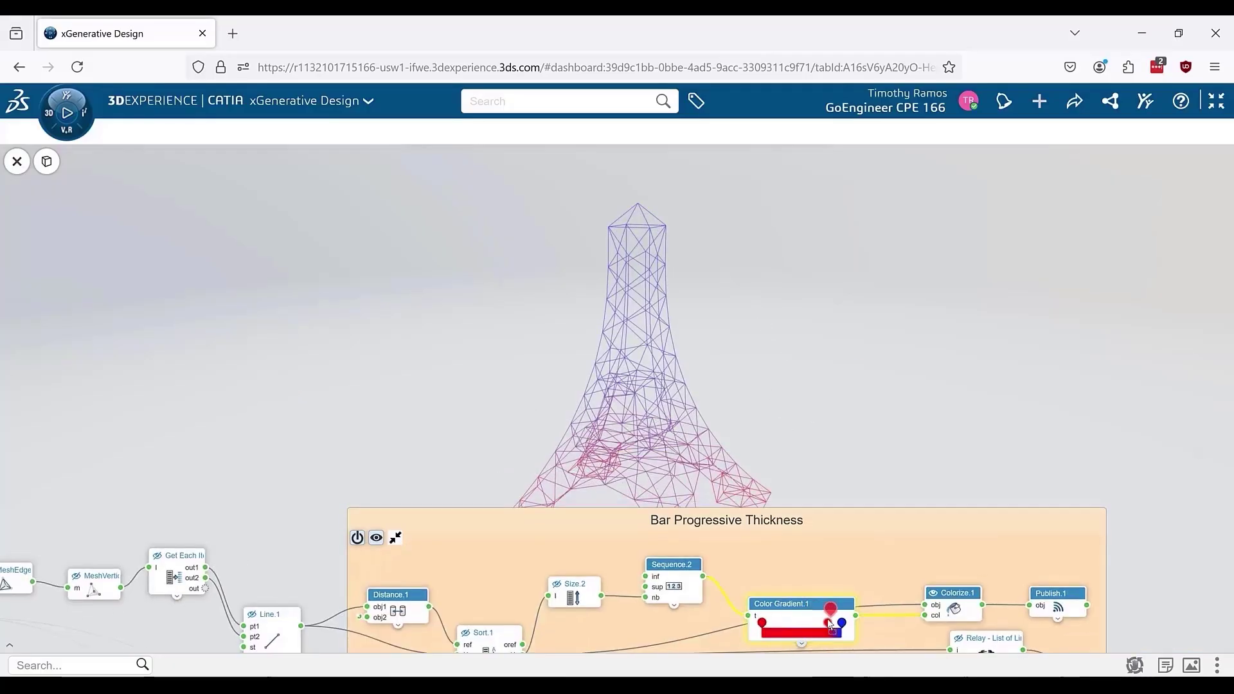
drag(829, 625, 769, 623)
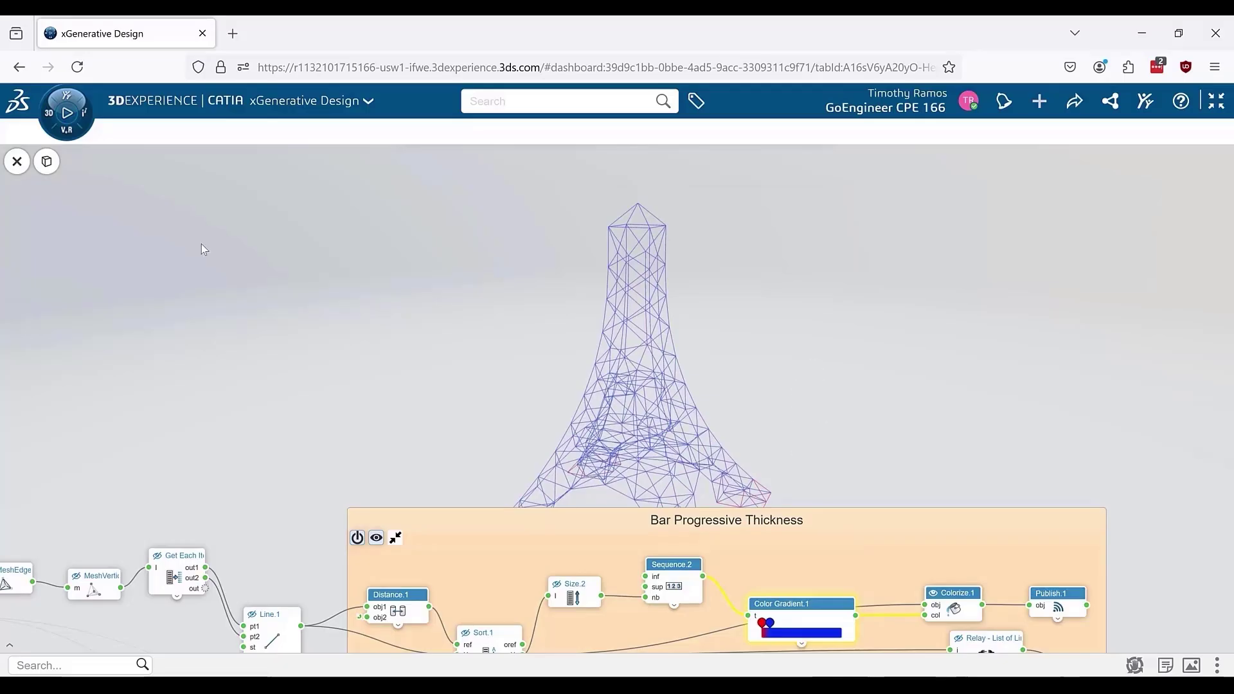
Close and reopen the node graph over the rotated tower, making it opaque again
click(16, 162)
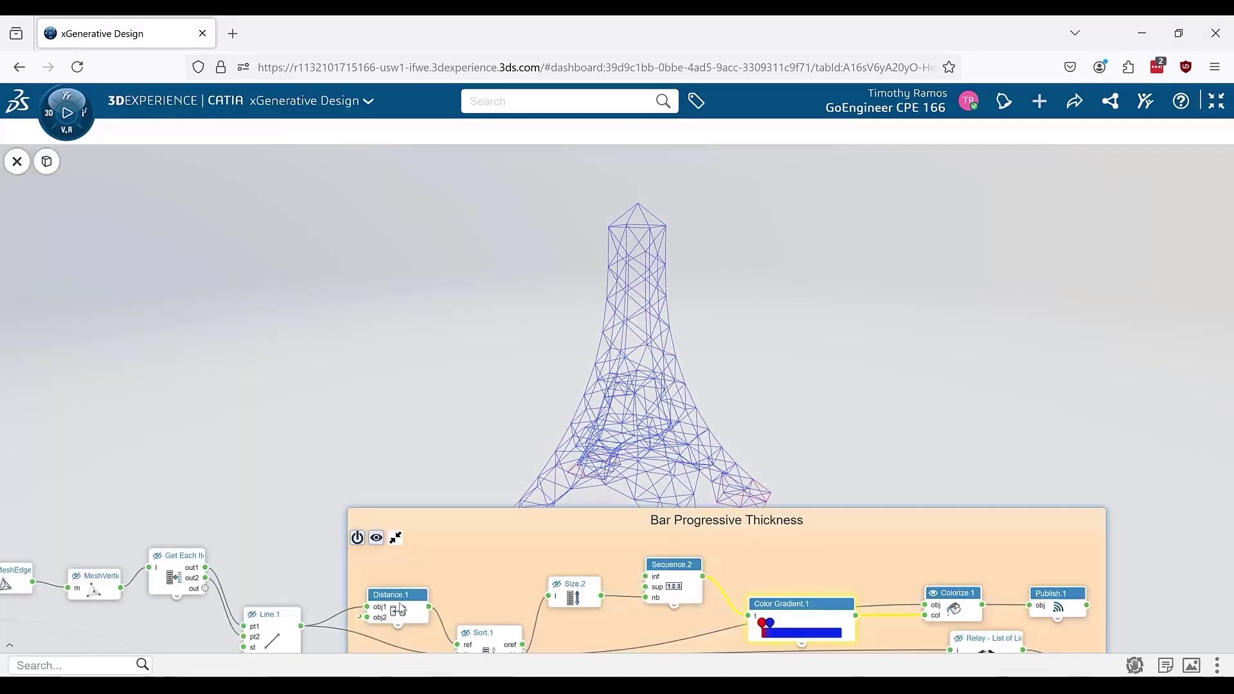
click(45, 162)
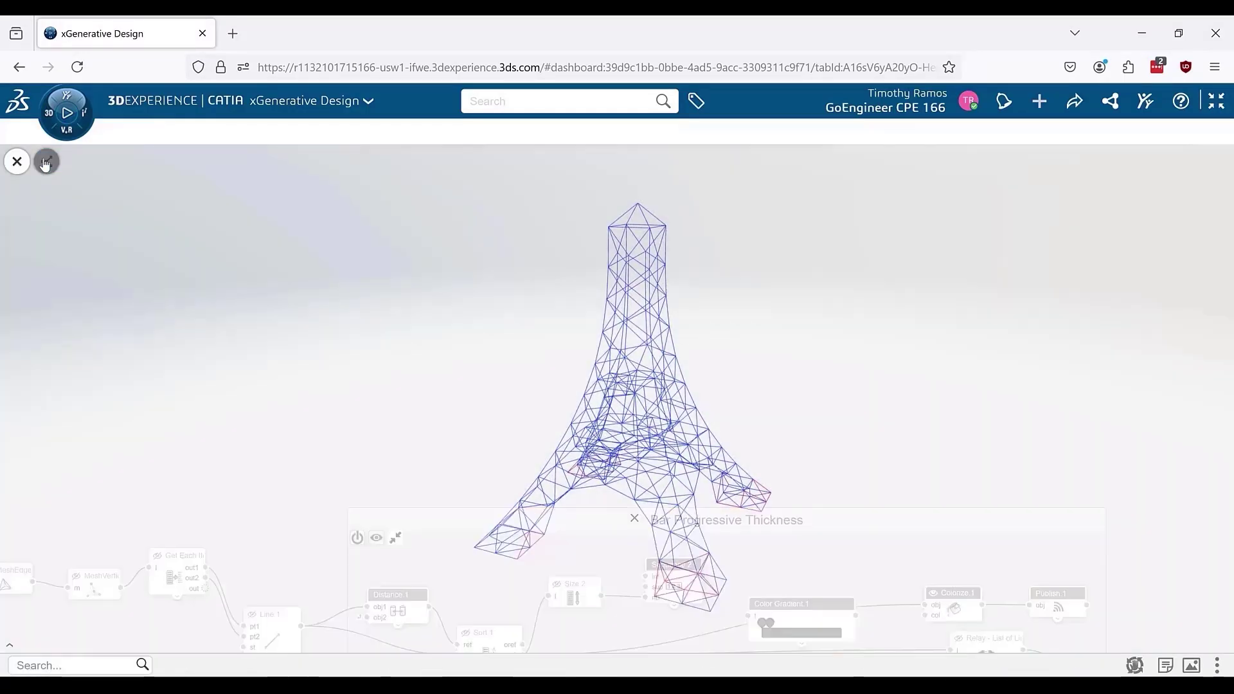
middle_drag(703, 350, 951, 450)
click(45, 162)
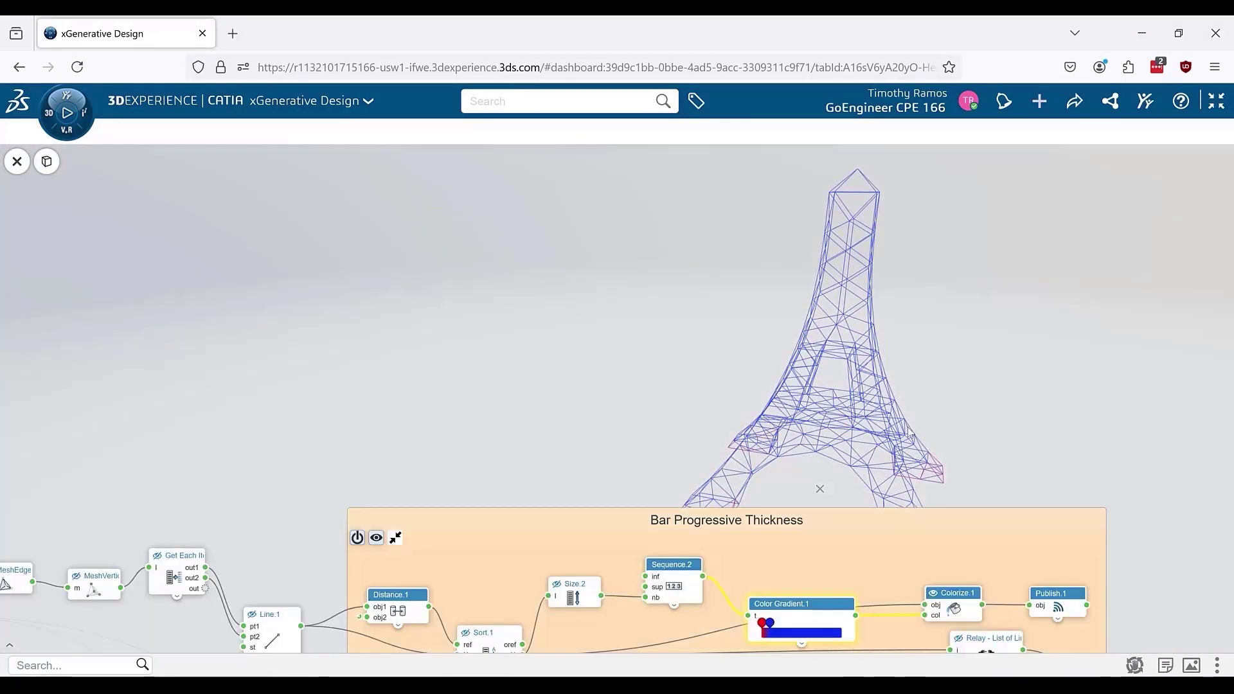
scroll(736, 334, down, 4)
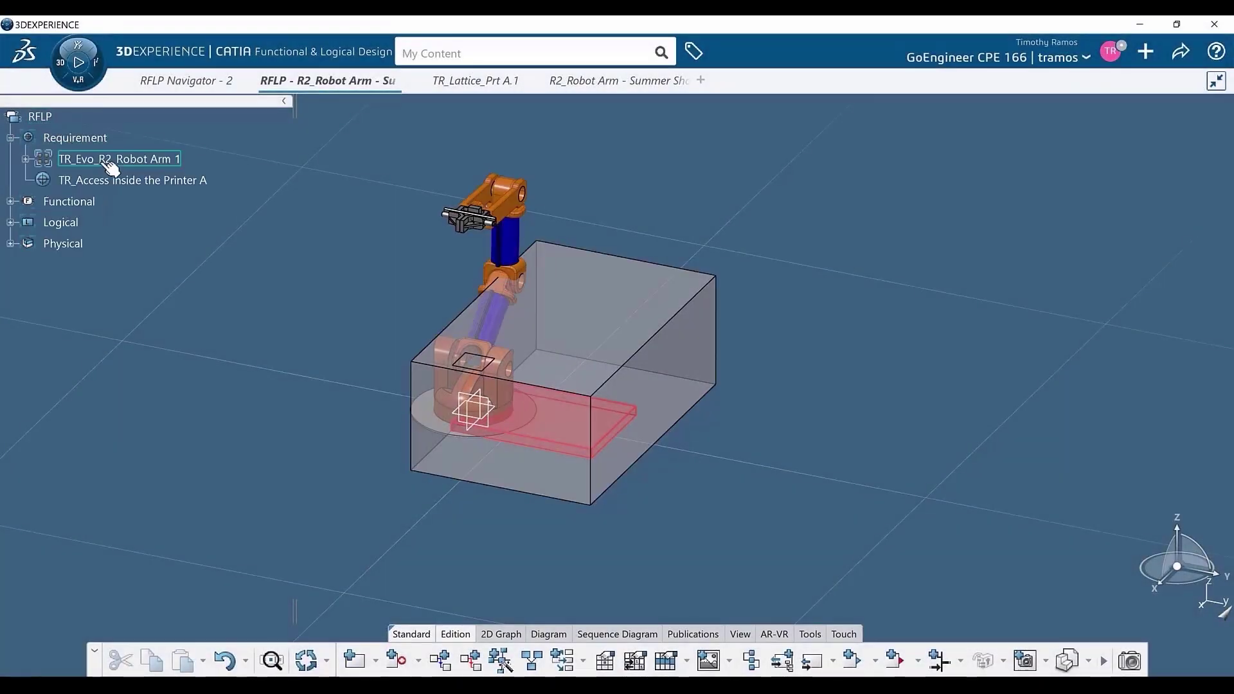
Expand TR_Evo_R2_Robot Arm 1's requirements and open TR_Self-Test in its own diagram
click(25, 158)
click(40, 180)
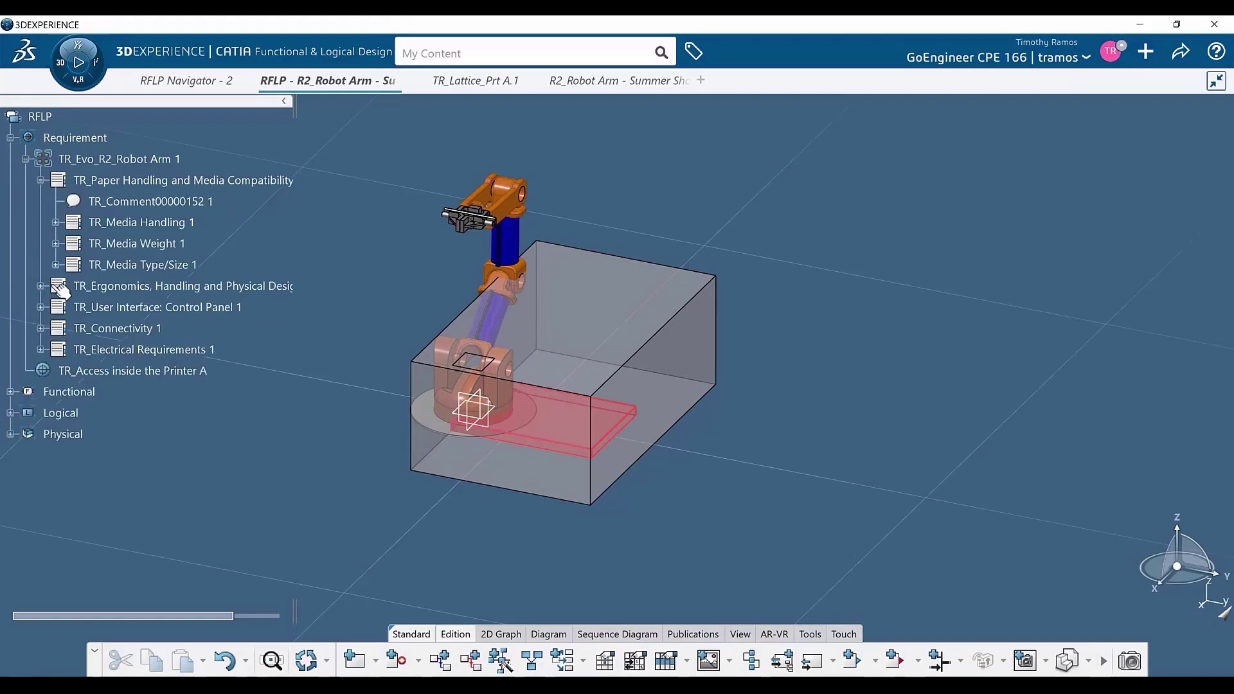
click(41, 286)
right_click(152, 398)
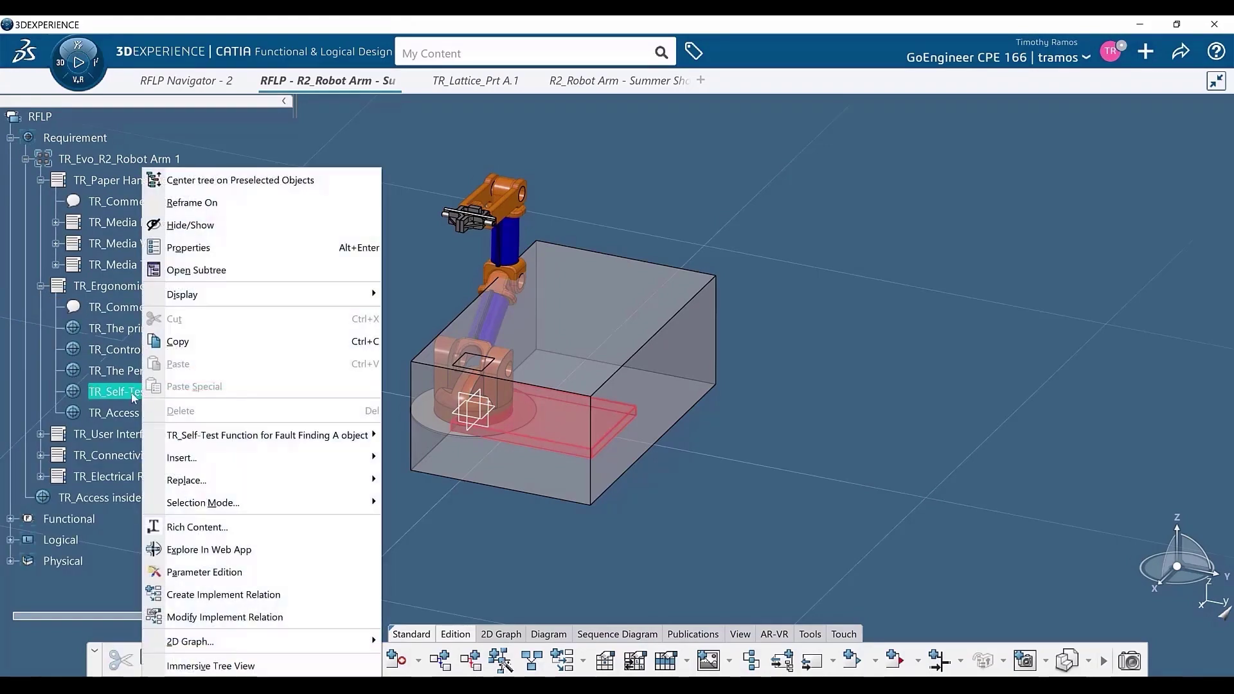
double_click(145, 400)
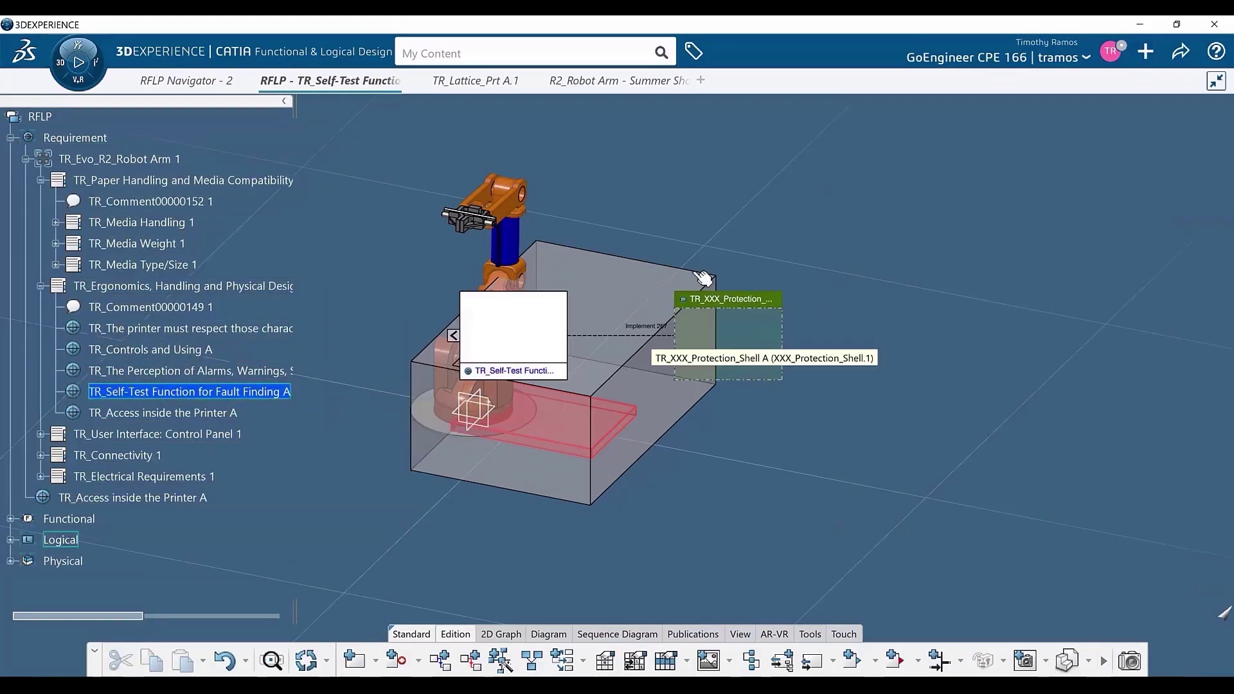
Open TR_Paper Handling's diagram, expand a child requirement, then open TR_XXX_R2_Robot Arm A's functional diagram
double_click(153, 185)
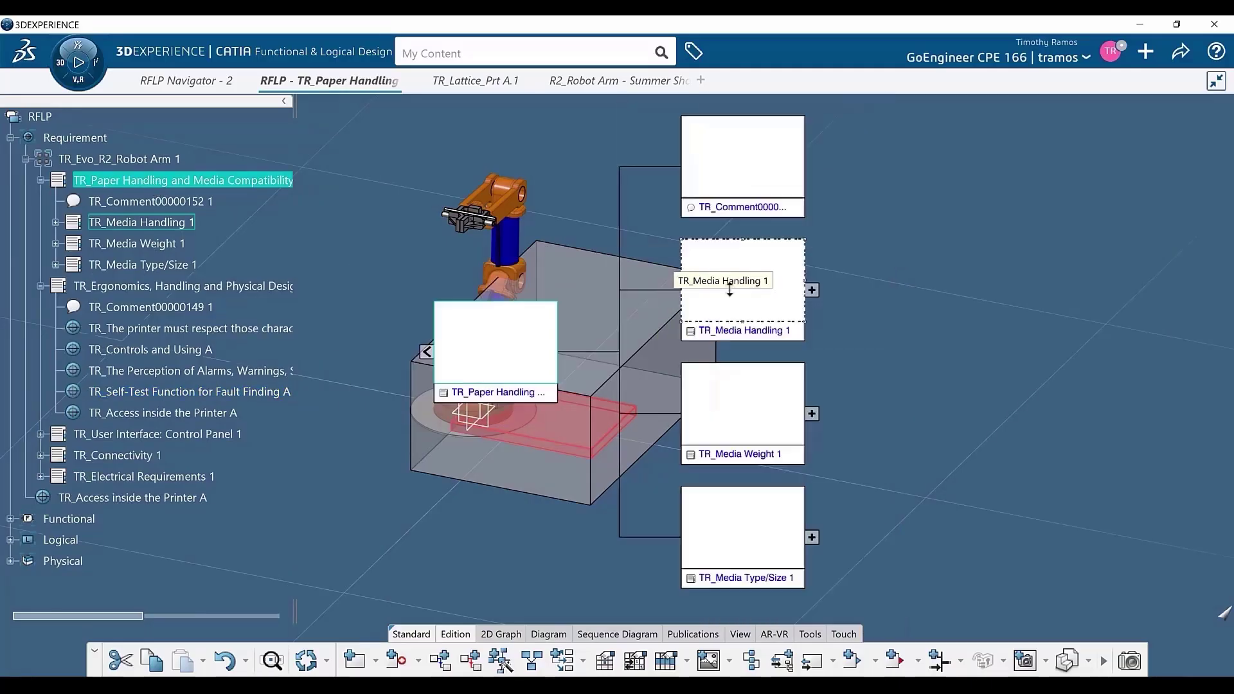
click(860, 367)
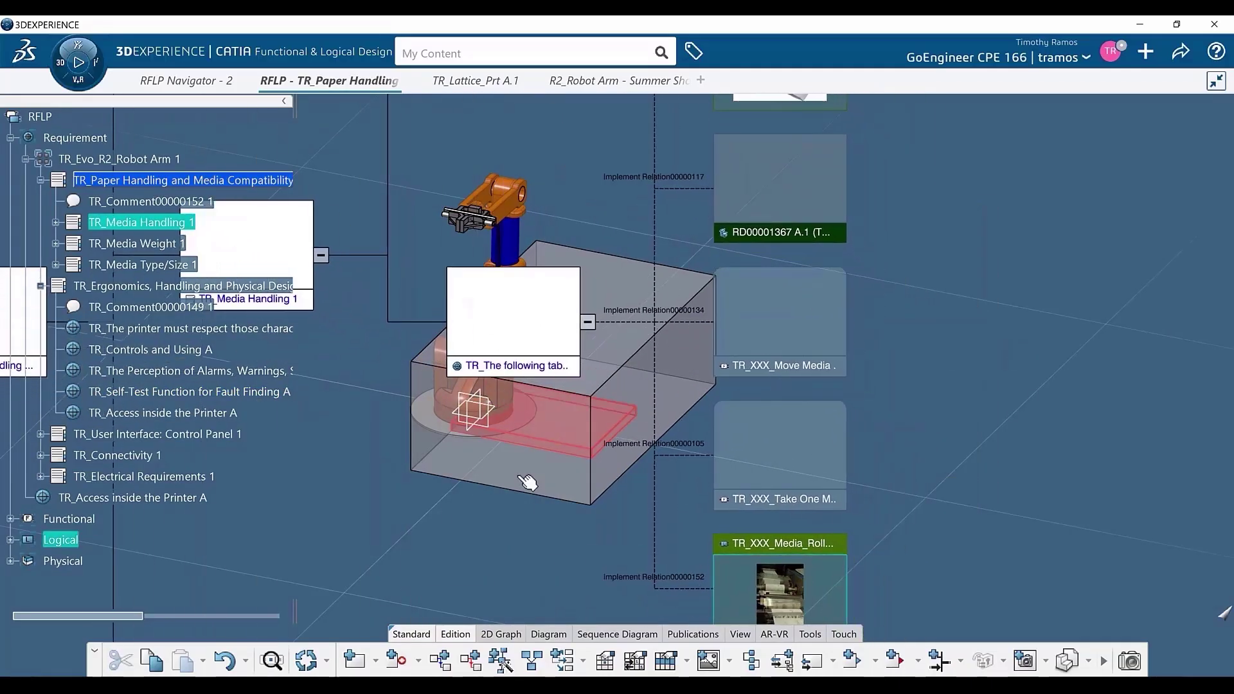
click(26, 540)
double_click(154, 328)
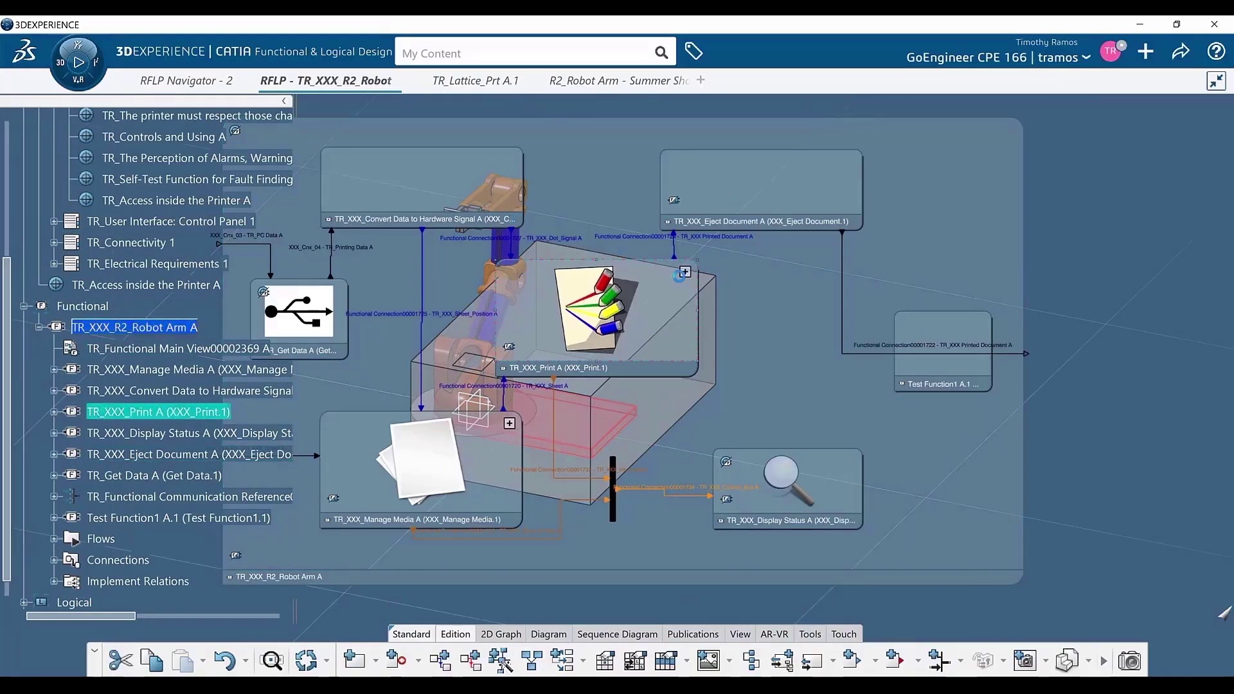
Expand TR_XXX_Print A in the functional diagram to show its sub-functions
click(684, 273)
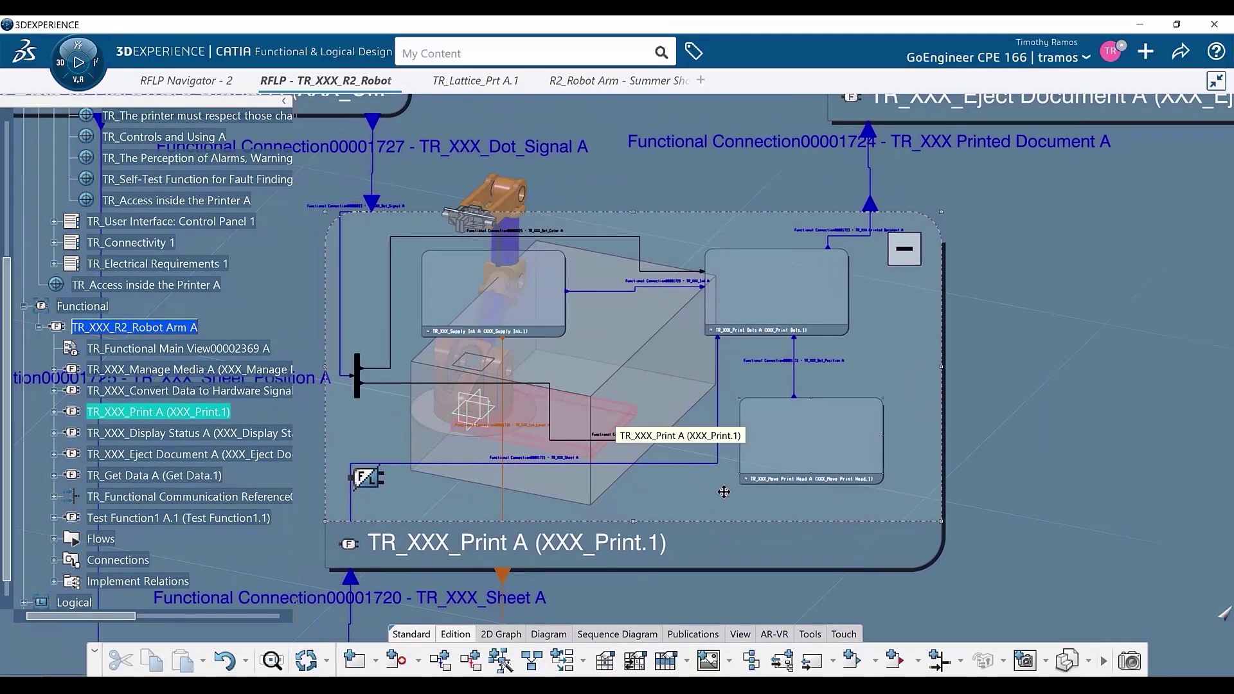
scroll(614, 384, up, 2)
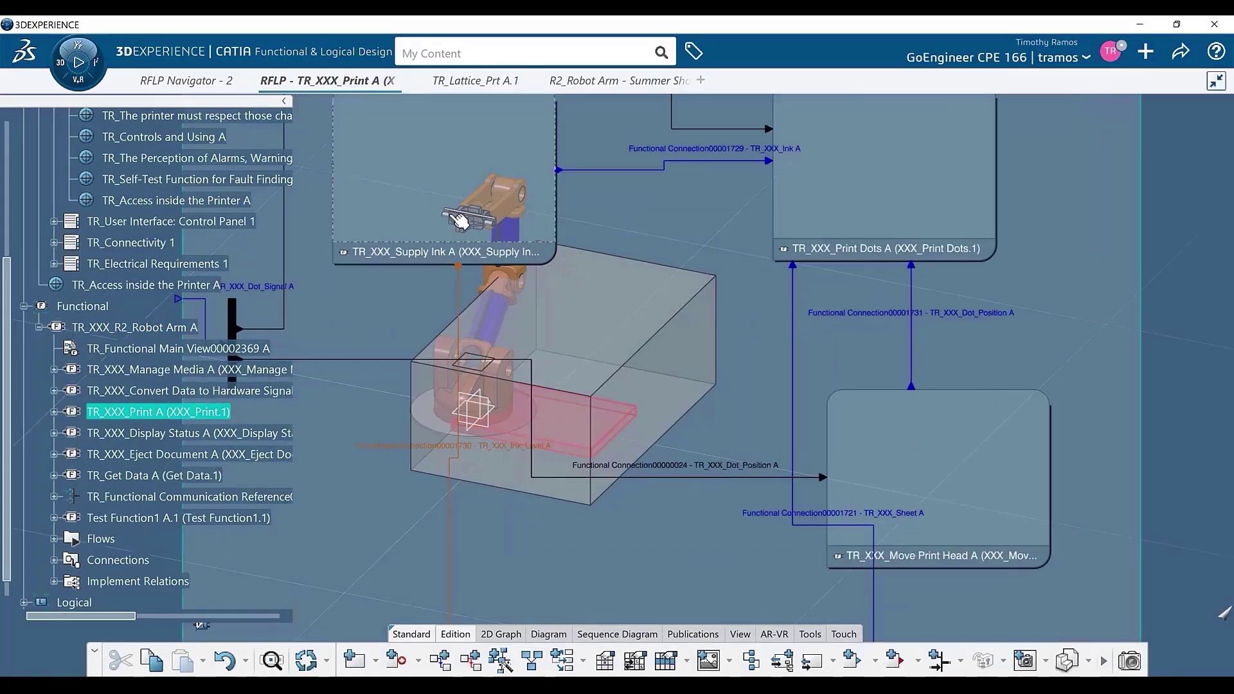
scroll(906, 476, down, 5)
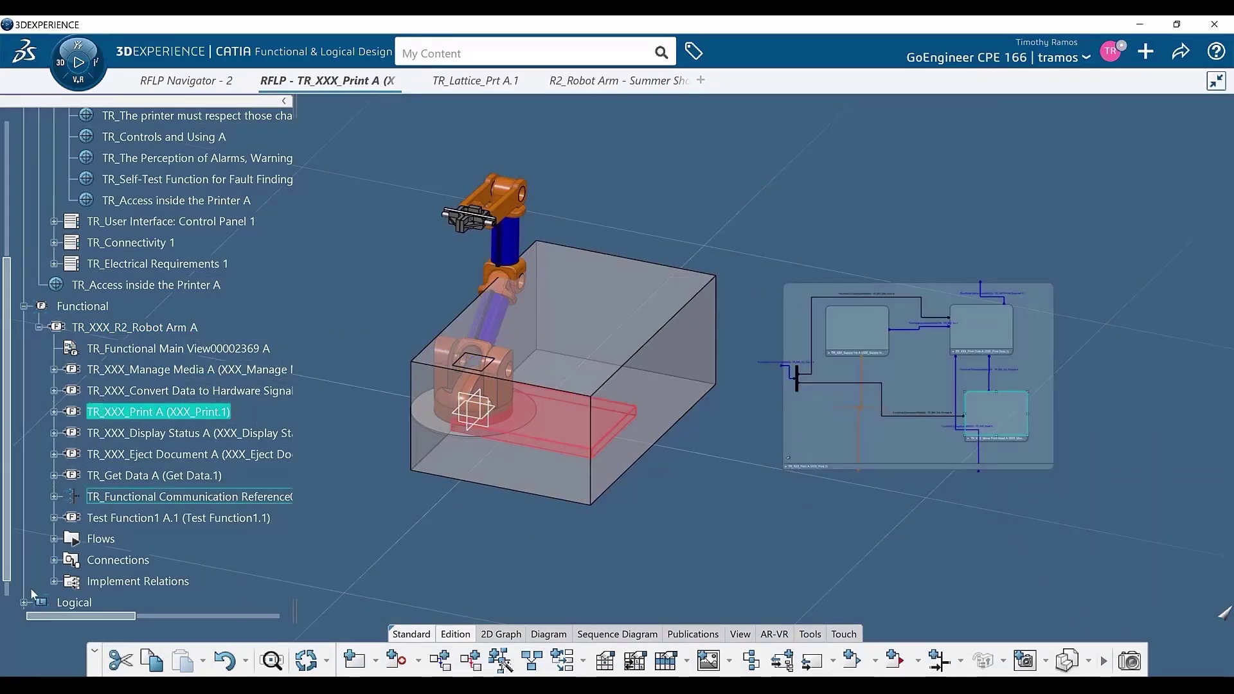
Open the TR_XXX_R2_Robot Arm_1835 A logical diagram and drill into TR_XXX_Media_Manager_1839 A
click(24, 602)
scroll(39, 527, down, 1)
click(39, 499)
click(160, 331)
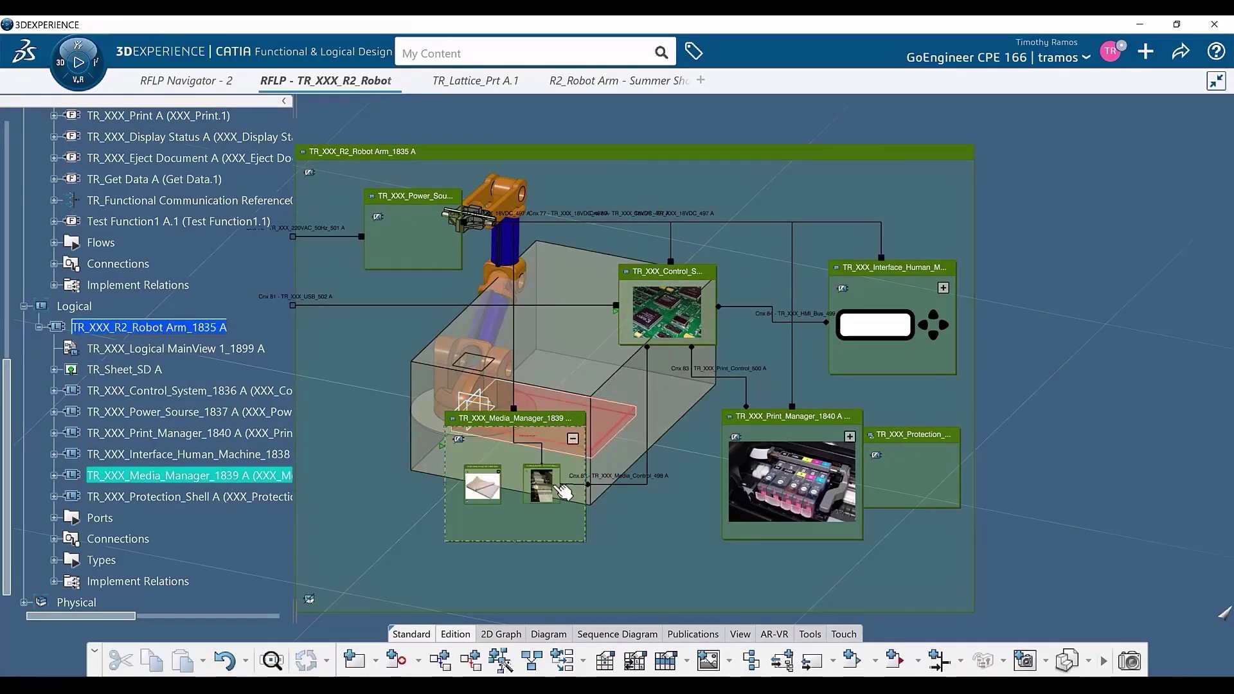
double_click(563, 492)
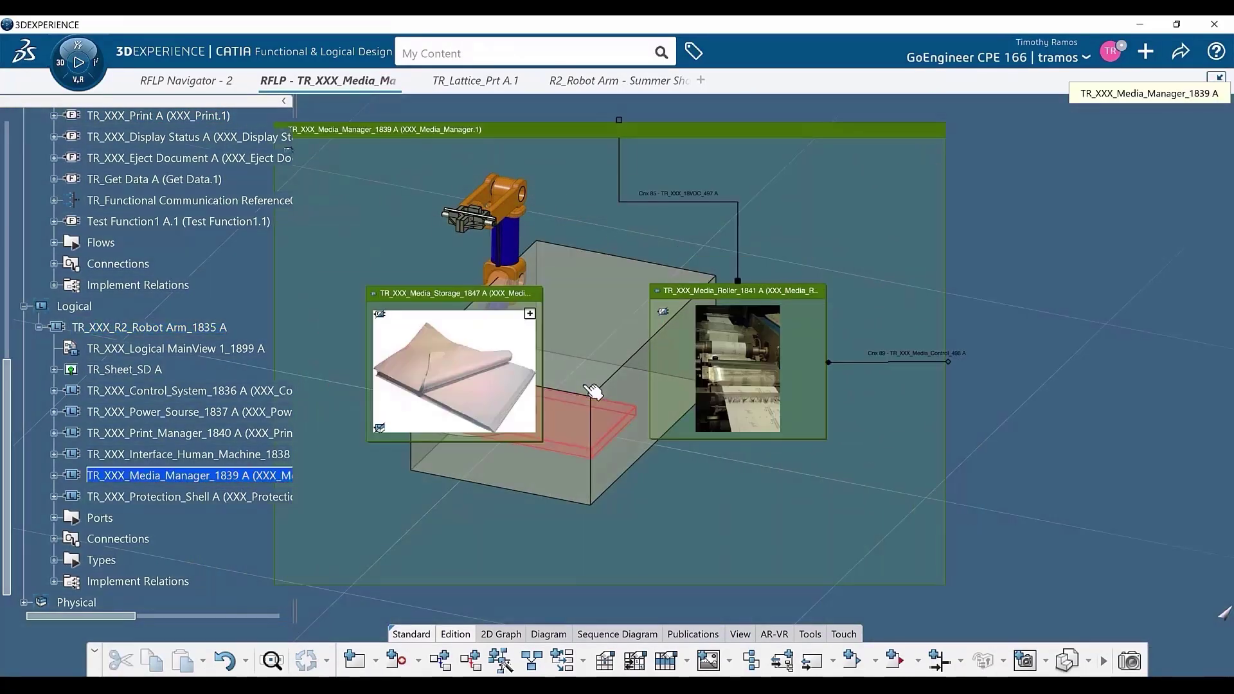
double_click(592, 391)
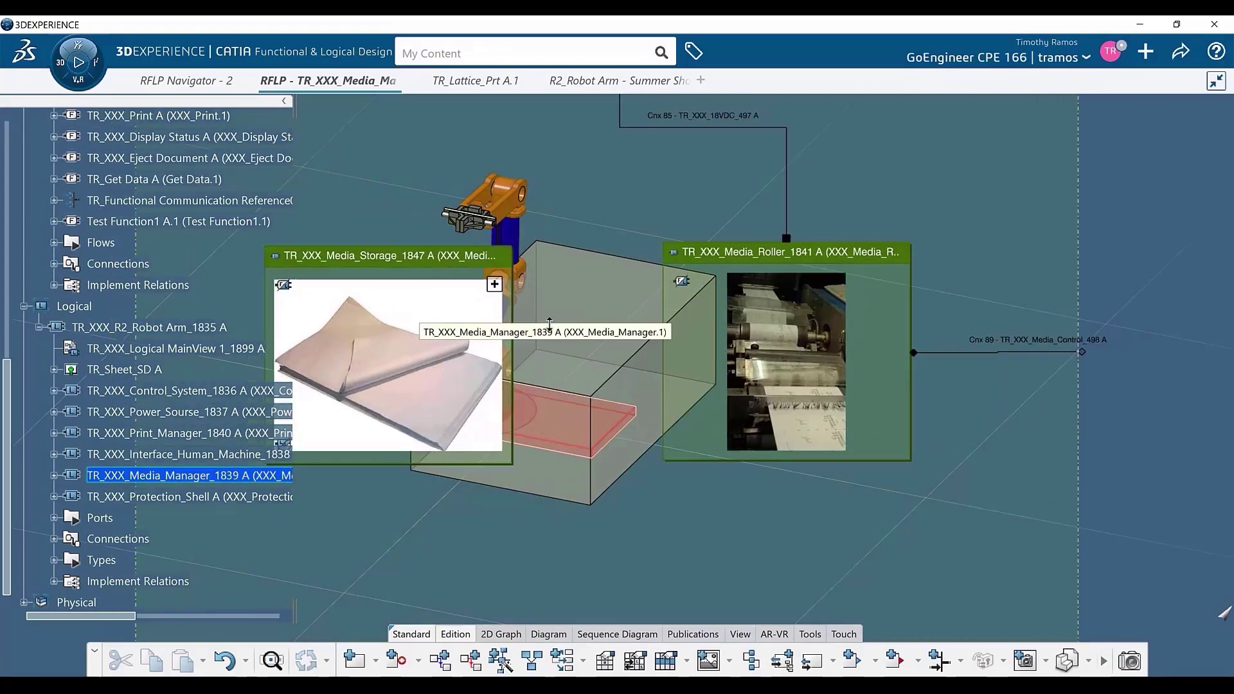
double_click(149, 327)
Open the physical R2_Robot Arm - Summer Showdown A.1 model from the Physical branch
click(39, 327)
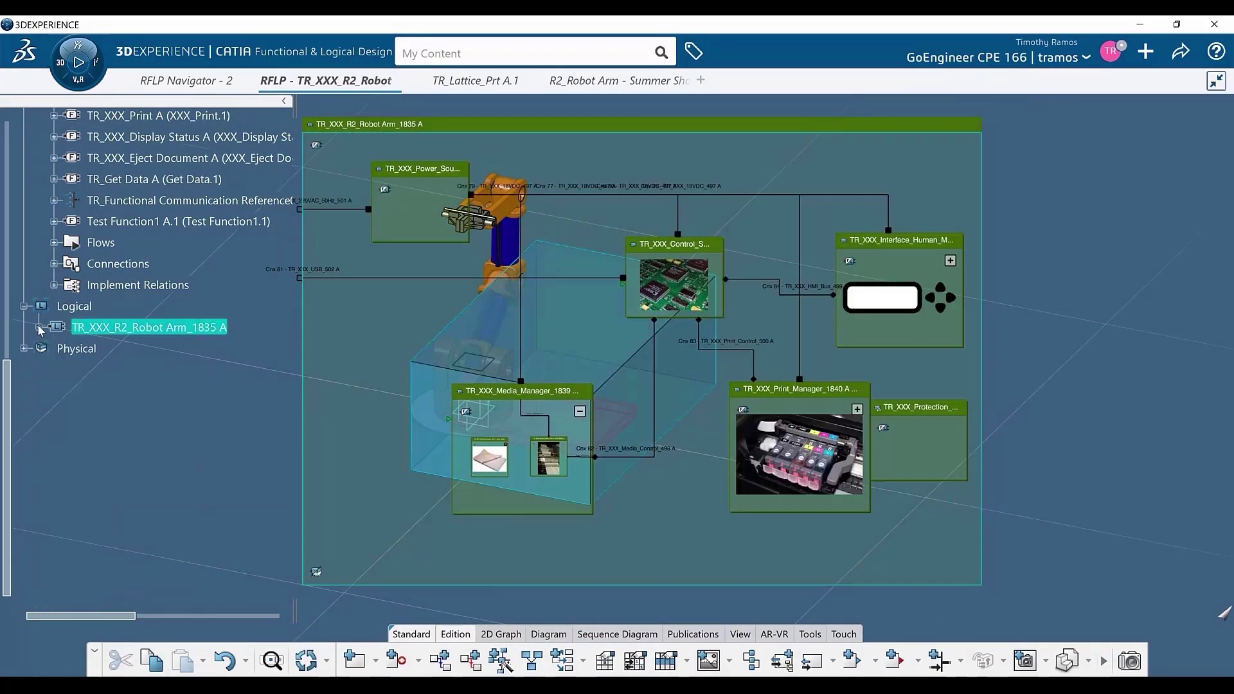
click(24, 348)
double_click(109, 369)
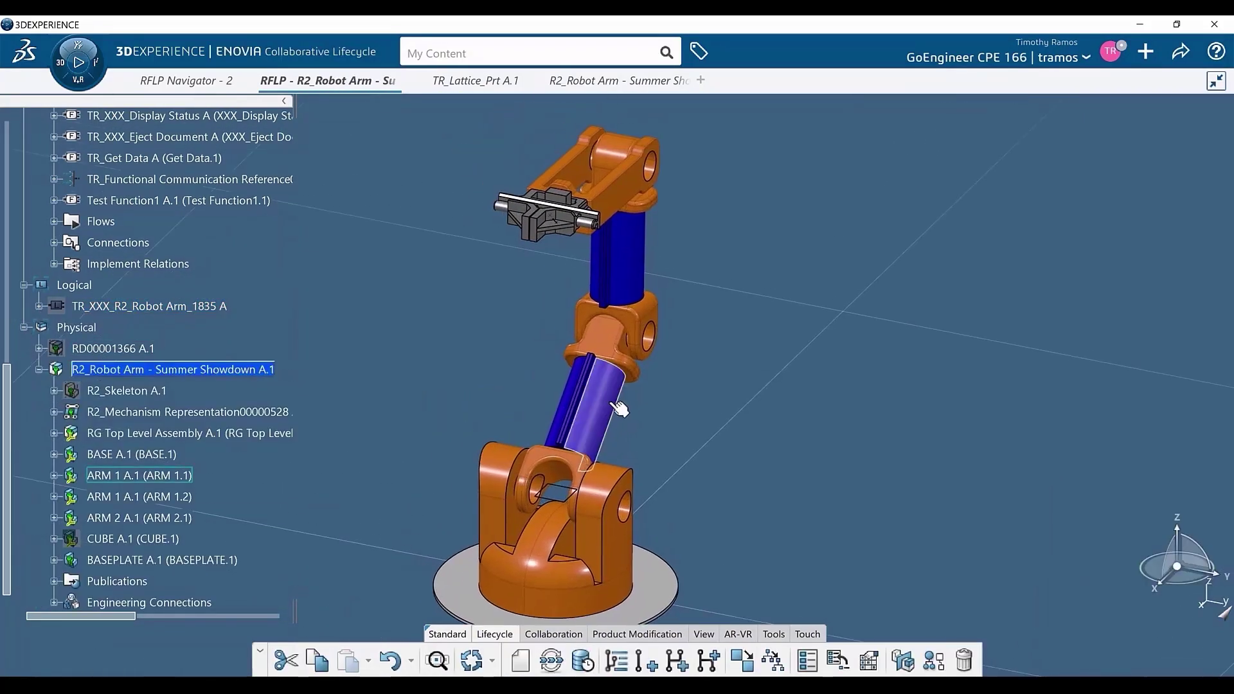
Orbit the robot arm upright, then tilt it so it leans right
middle_drag(618, 406, 702, 432)
right_click(700, 421)
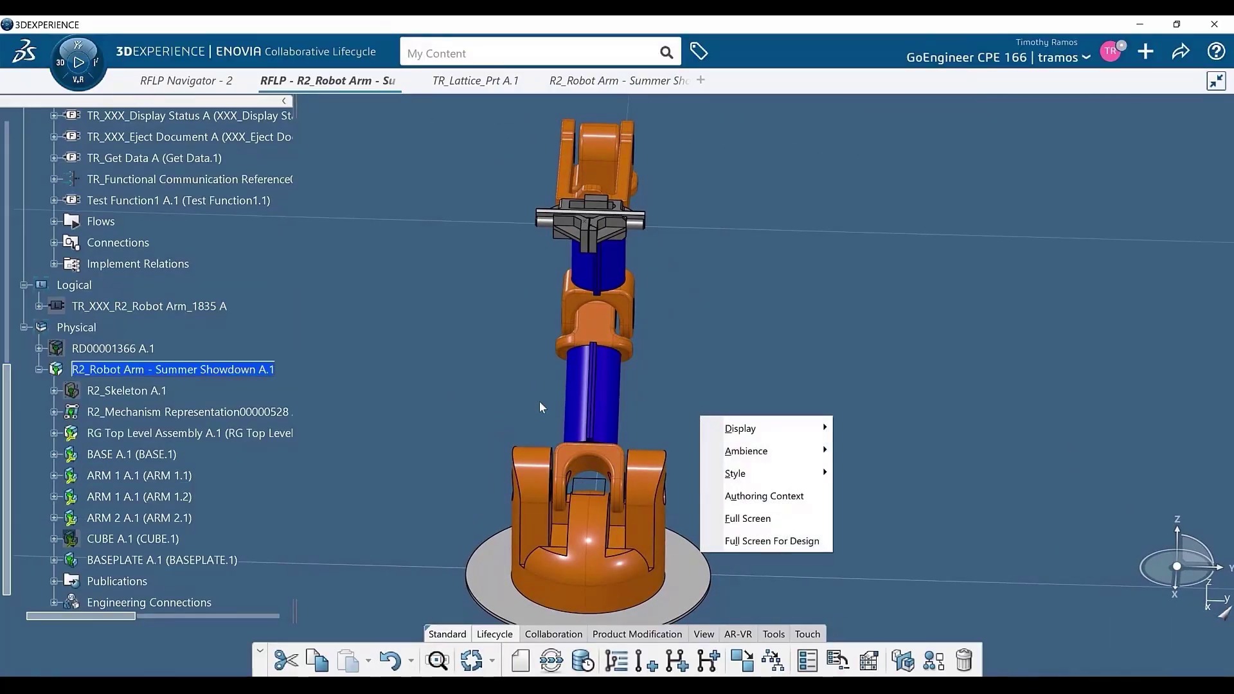
middle_drag(540, 407, 514, 337)
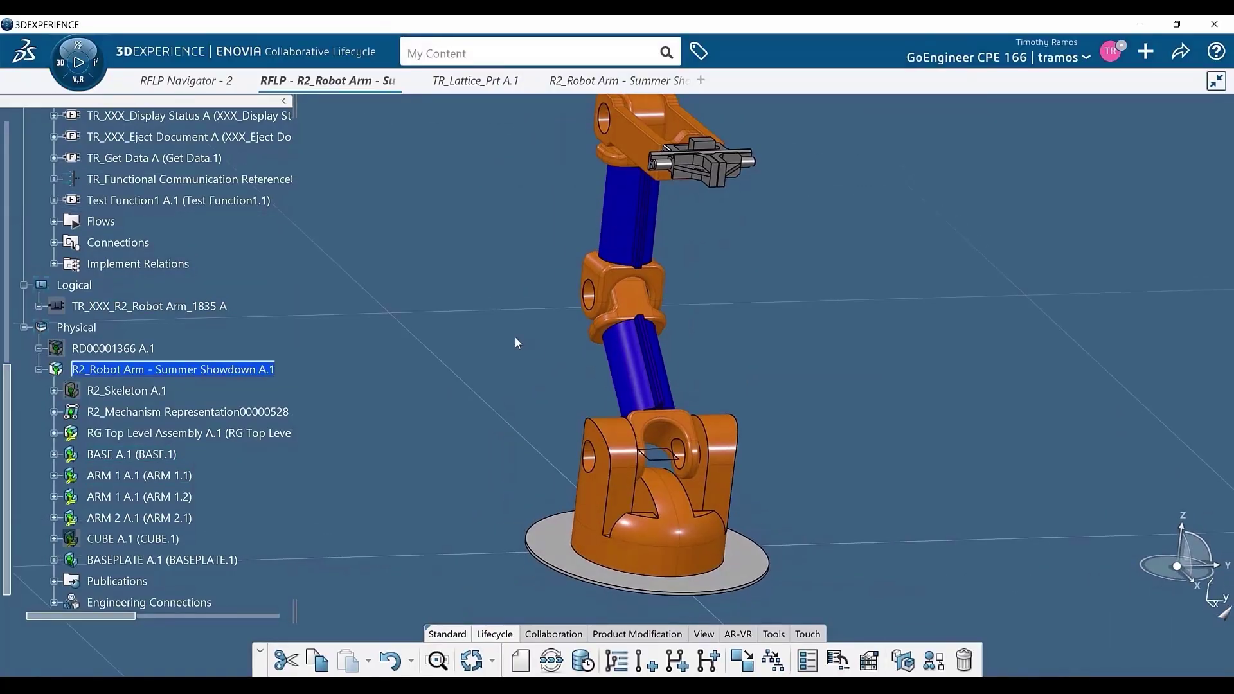